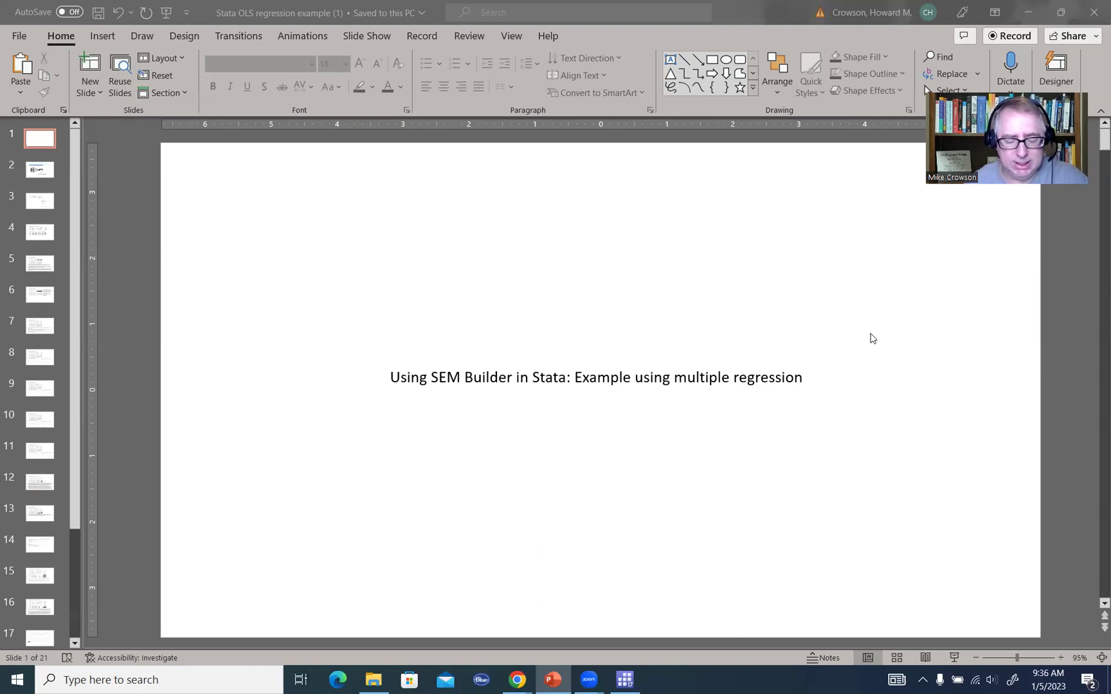
- Switch from the slides to Stata and open the satisfaction.dta dataset from the examples folder
{"action": "scroll", "coordinate": [872, 339], "scroll_direction": "down", "scroll_amount": 1}
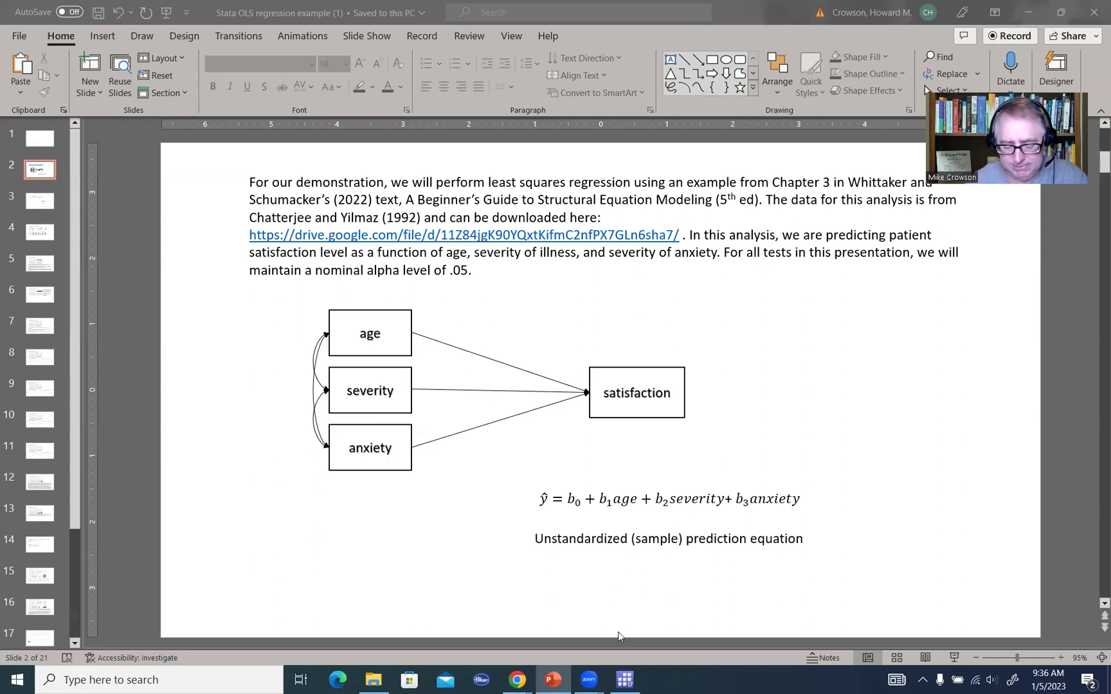
{"action": "left_click", "coordinate": [627, 678]}
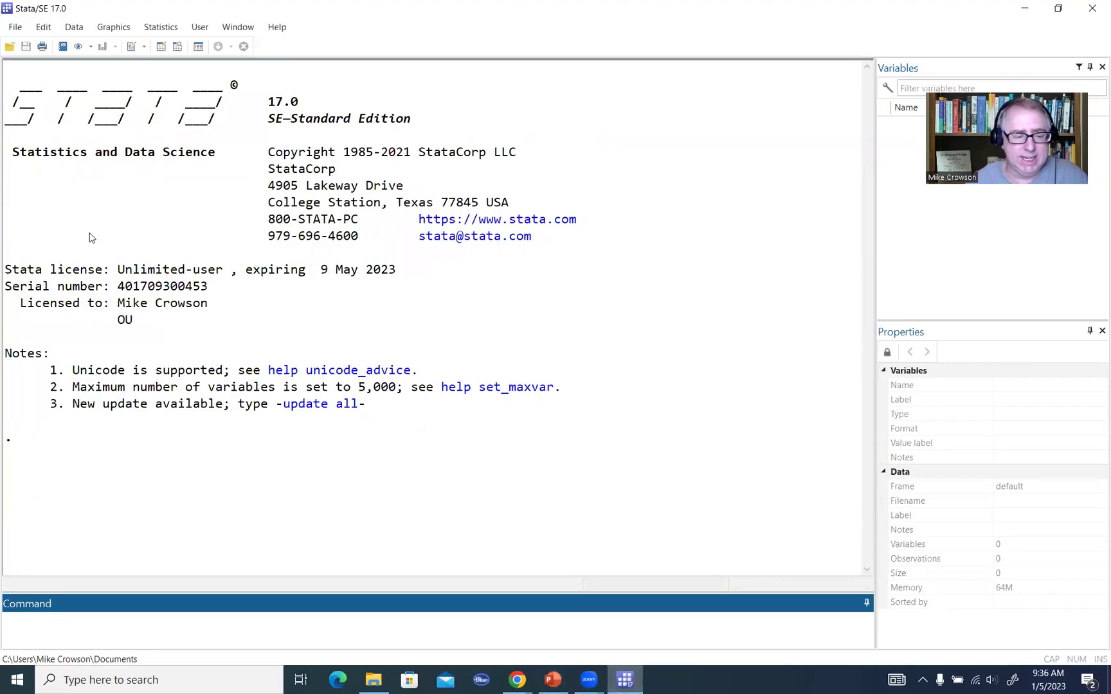
{"action": "left_click", "coordinate": [15, 28]}
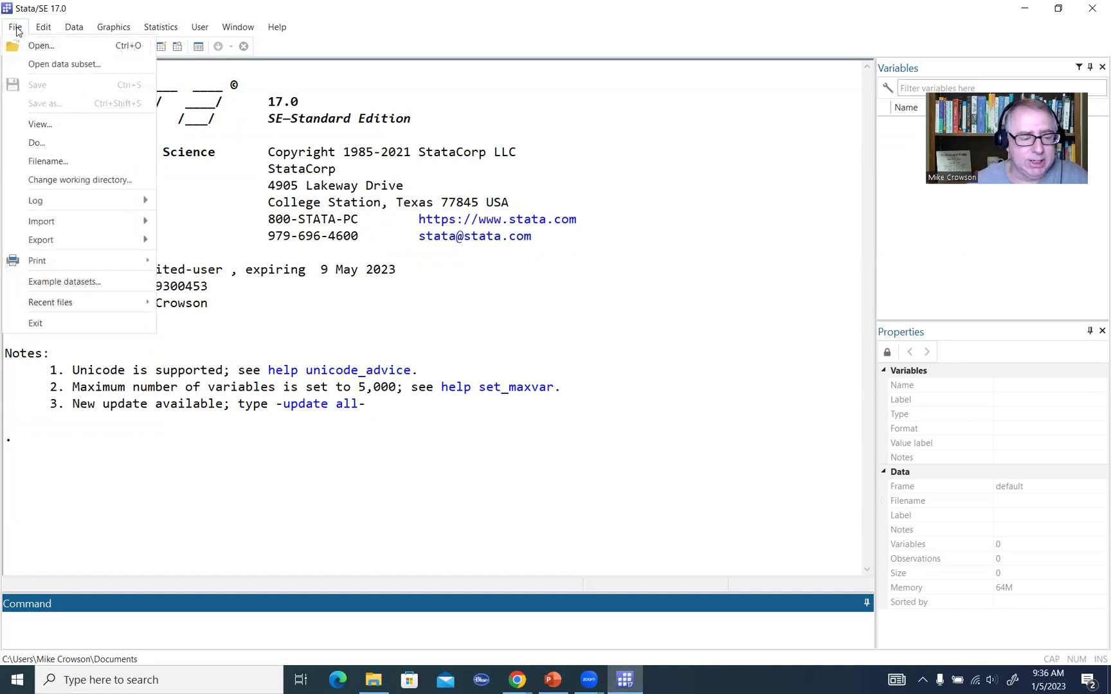
{"action": "left_click", "coordinate": [39, 46]}
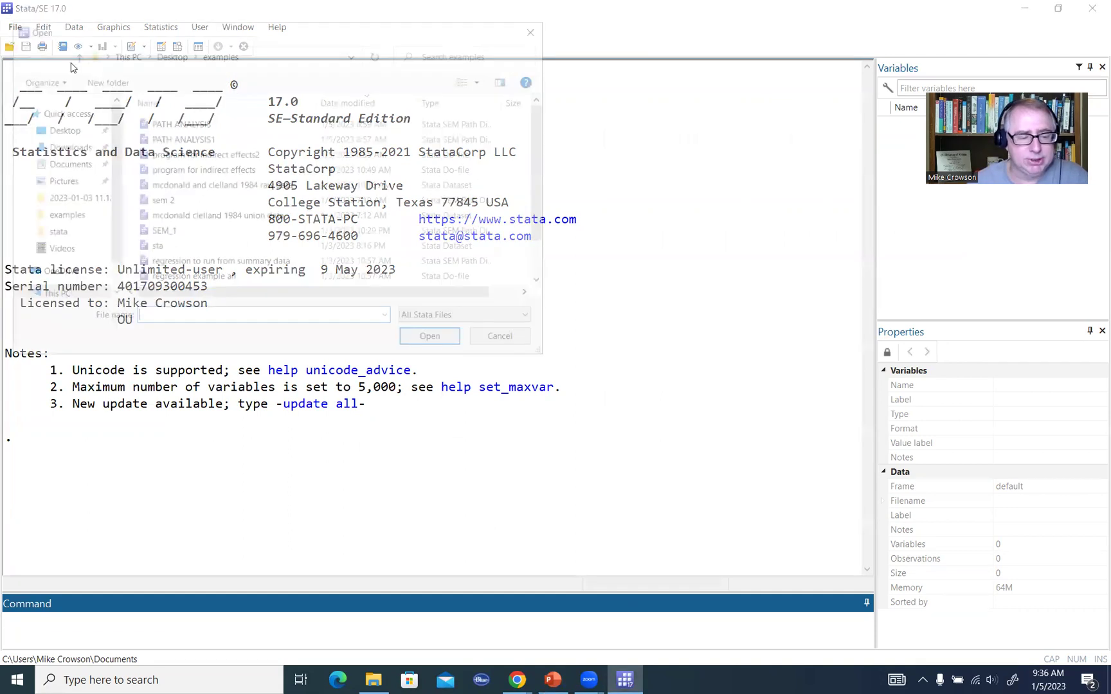
{"action": "scroll", "coordinate": [262, 225], "scroll_direction": "down", "scroll_amount": 2}
{"action": "double_click", "coordinate": [208, 284]}
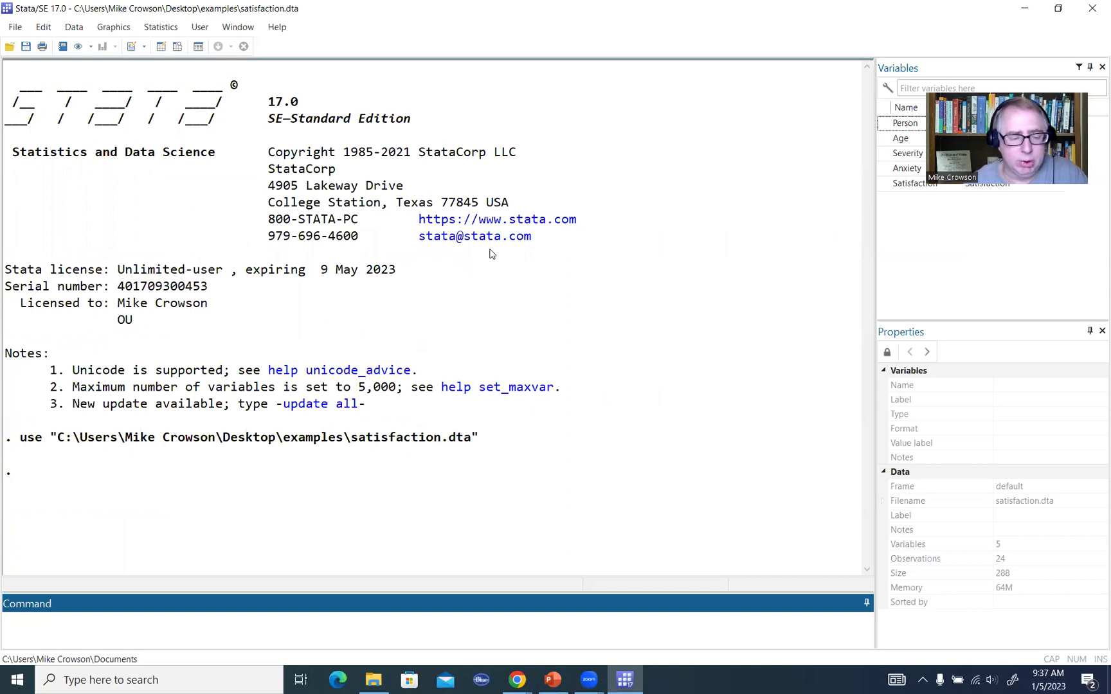
- Open the SEM Builder for structural equation model building and estimation
{"action": "left_click", "coordinate": [165, 28]}
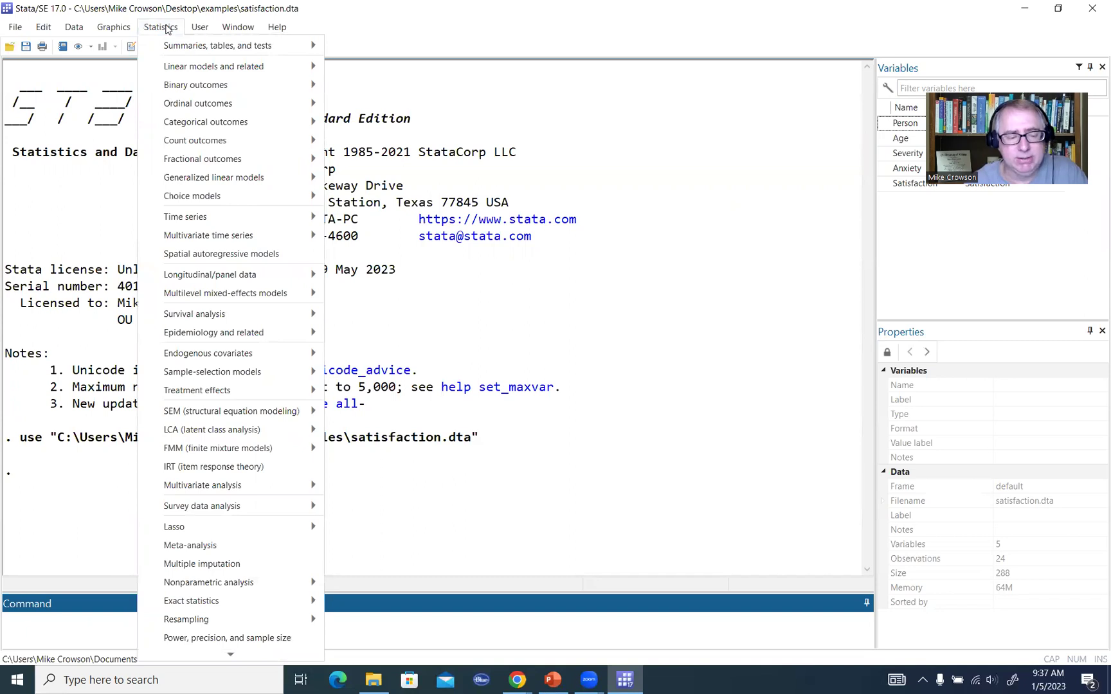
{"action": "mouse_move", "coordinate": [233, 421]}
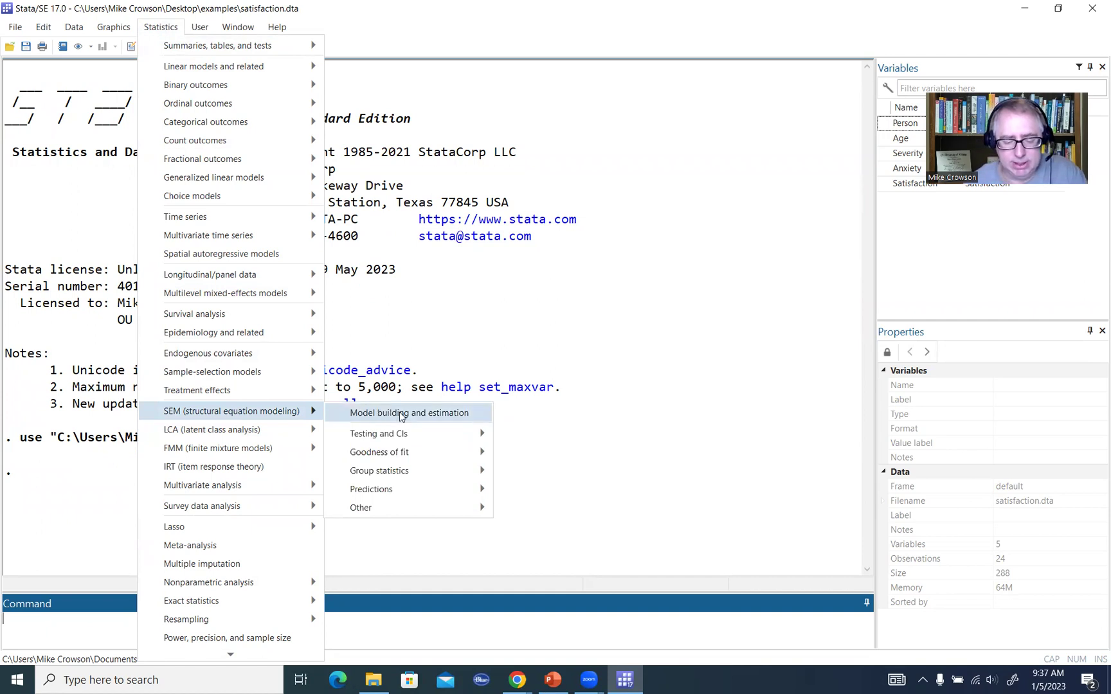
{"action": "left_click", "coordinate": [444, 415]}
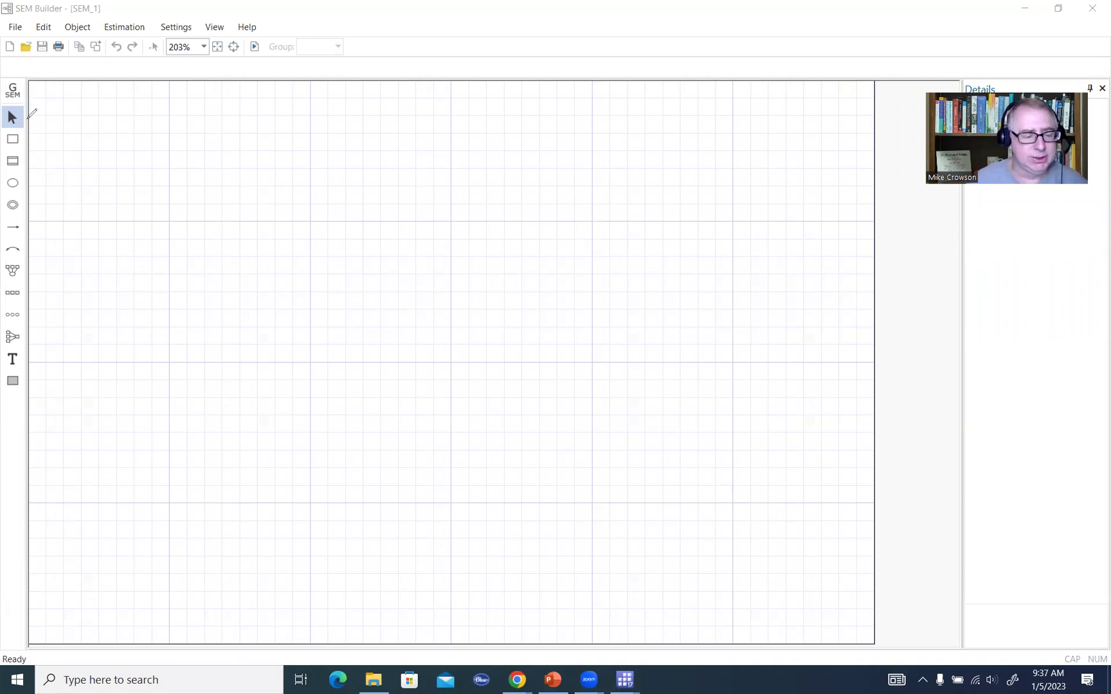
{"action": "mouse_move", "coordinate": [29, 110]}
{"action": "left_mouse_down"}
{"action": "mouse_move", "coordinate": [47, 103]}
{"action": "mouse_move", "coordinate": [45, 128]}
{"action": "left_mouse_up"}
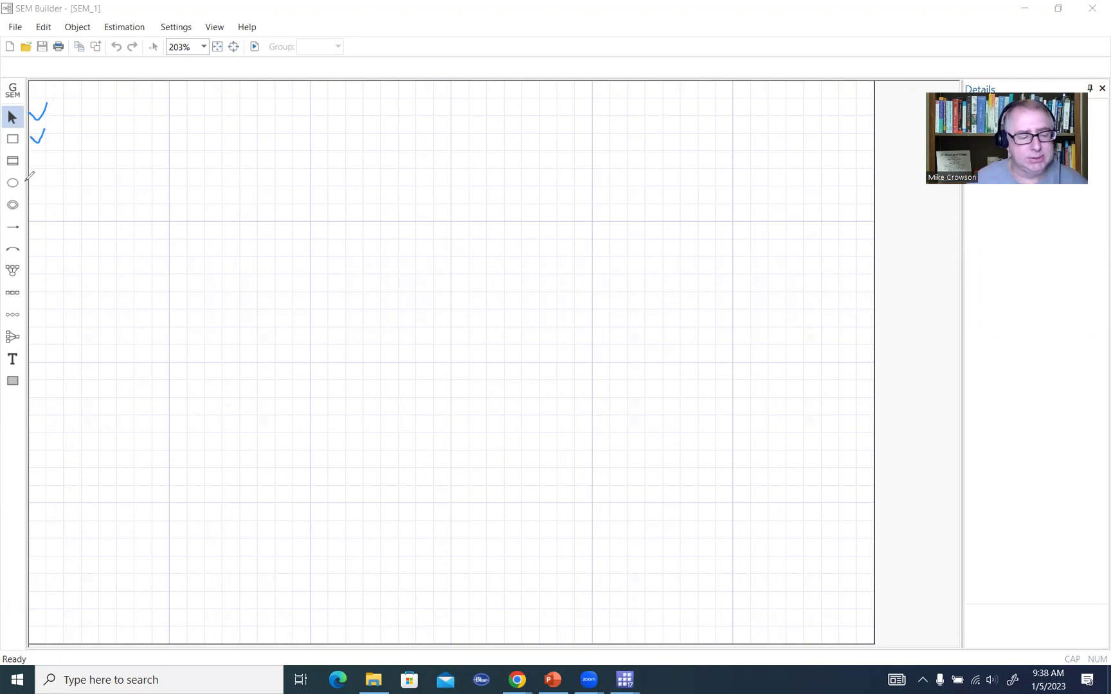
{"action": "left_click_drag", "start_coordinate": [24, 175], "coordinate": [36, 166]}
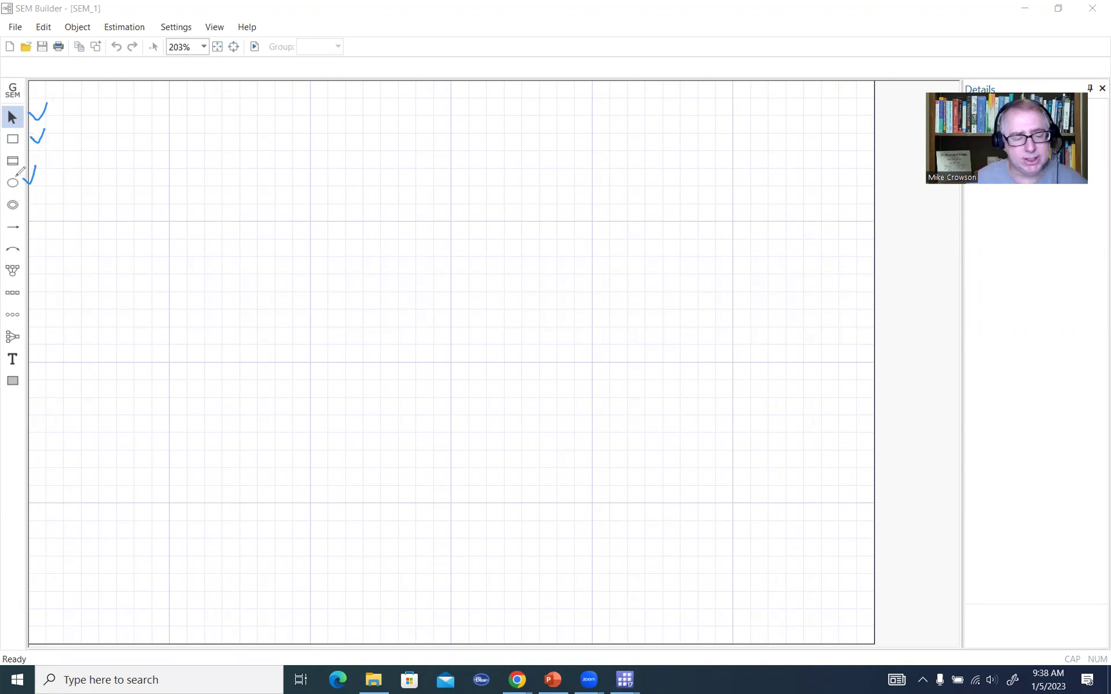
{"action": "left_click_drag", "start_coordinate": [26, 221], "coordinate": [37, 211]}
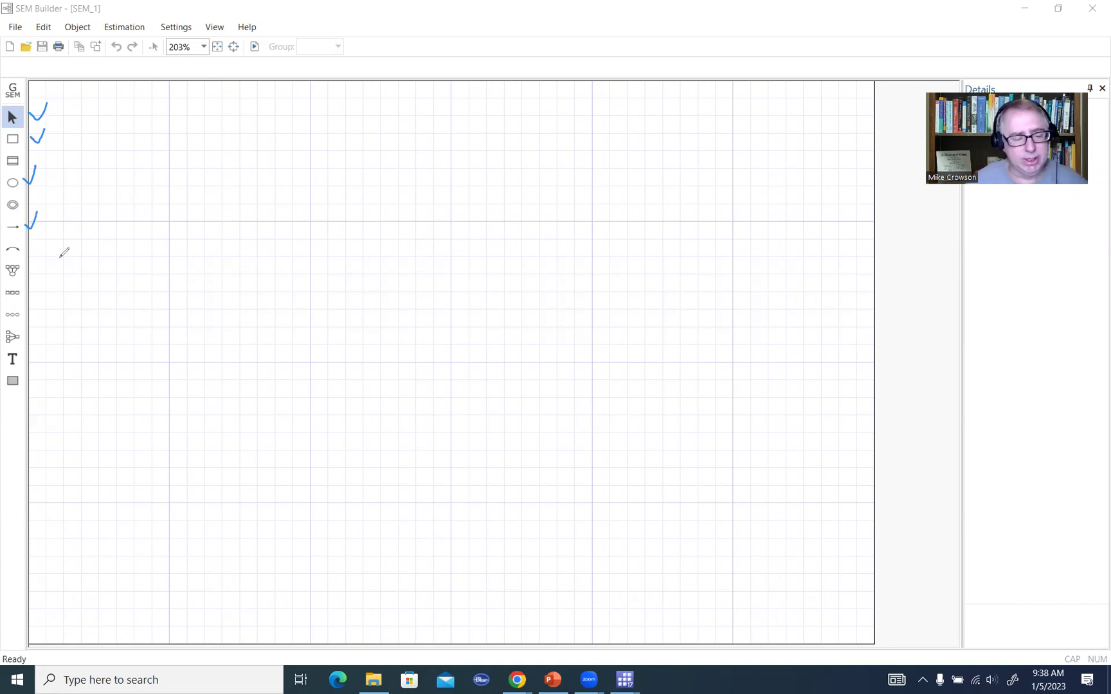
{"action": "left_click_drag", "start_coordinate": [27, 247], "coordinate": [37, 238]}
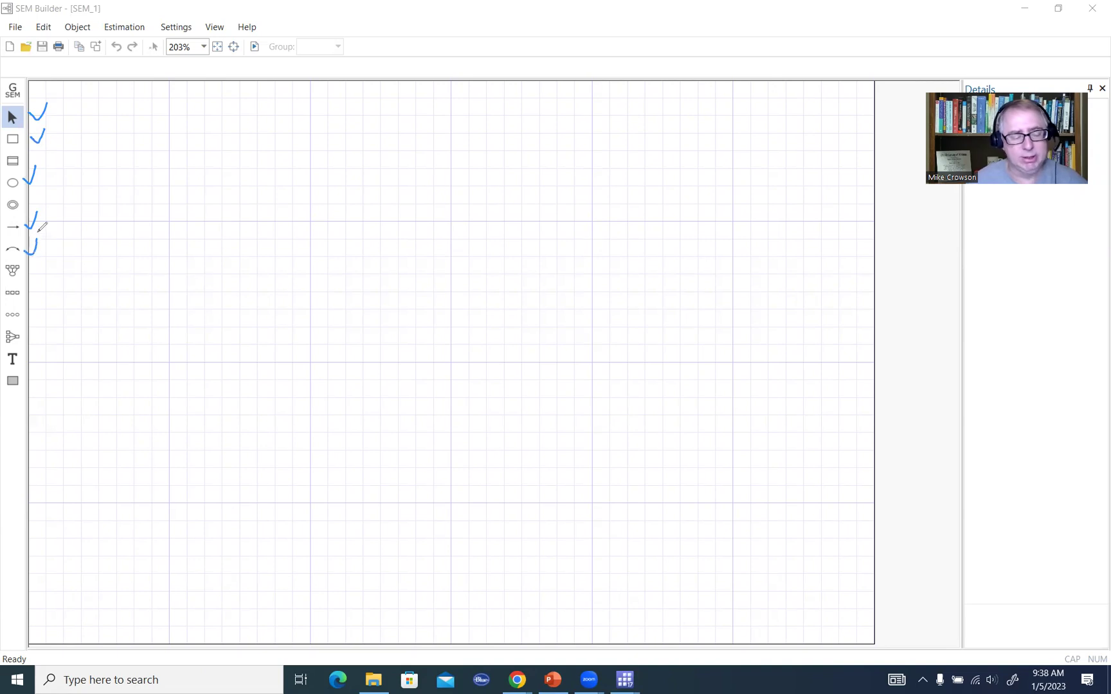
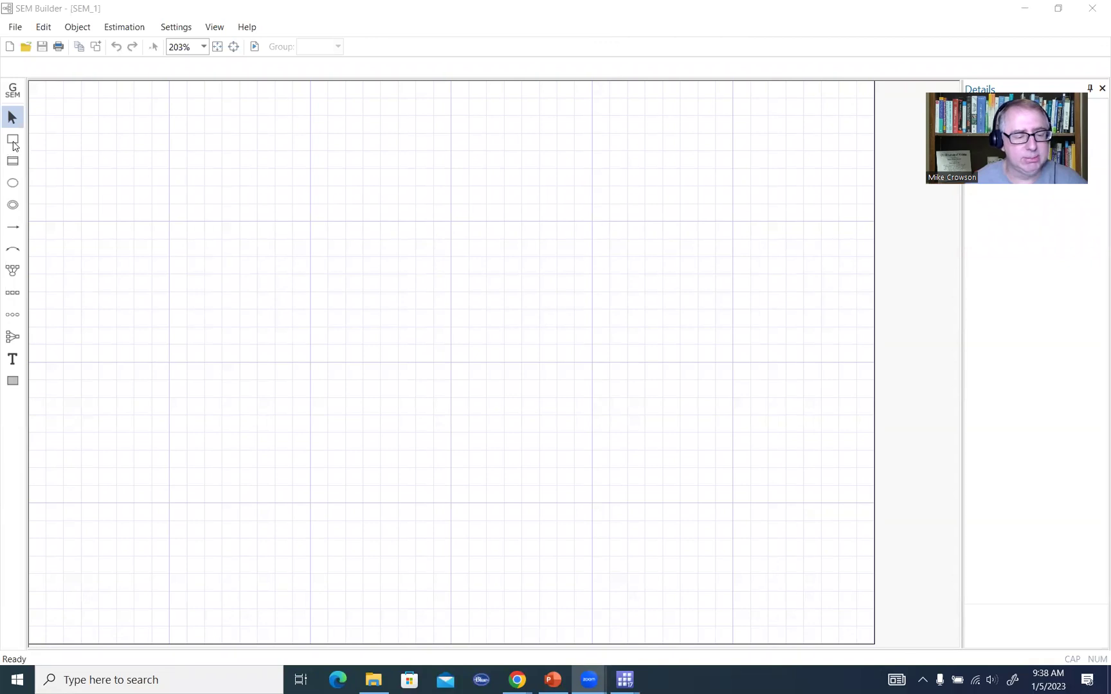
- Place three observed variable boxes in a vertical column on the left part of the diagram canvas
{"action": "left_click", "coordinate": [13, 141]}
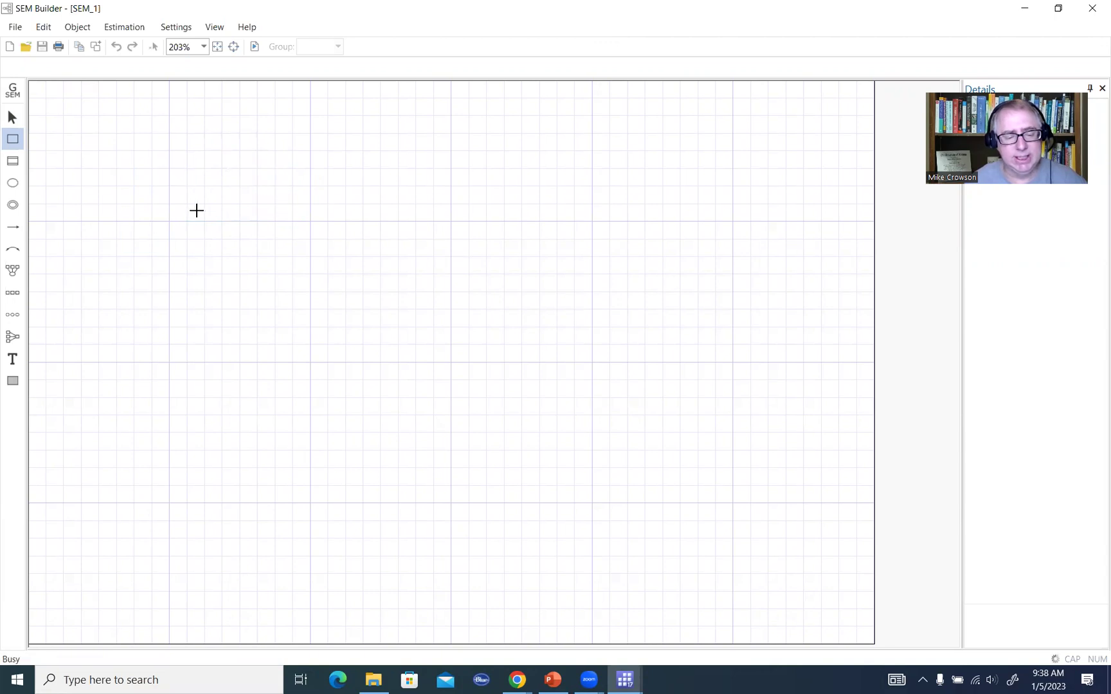
{"action": "left_click", "coordinate": [196, 211]}
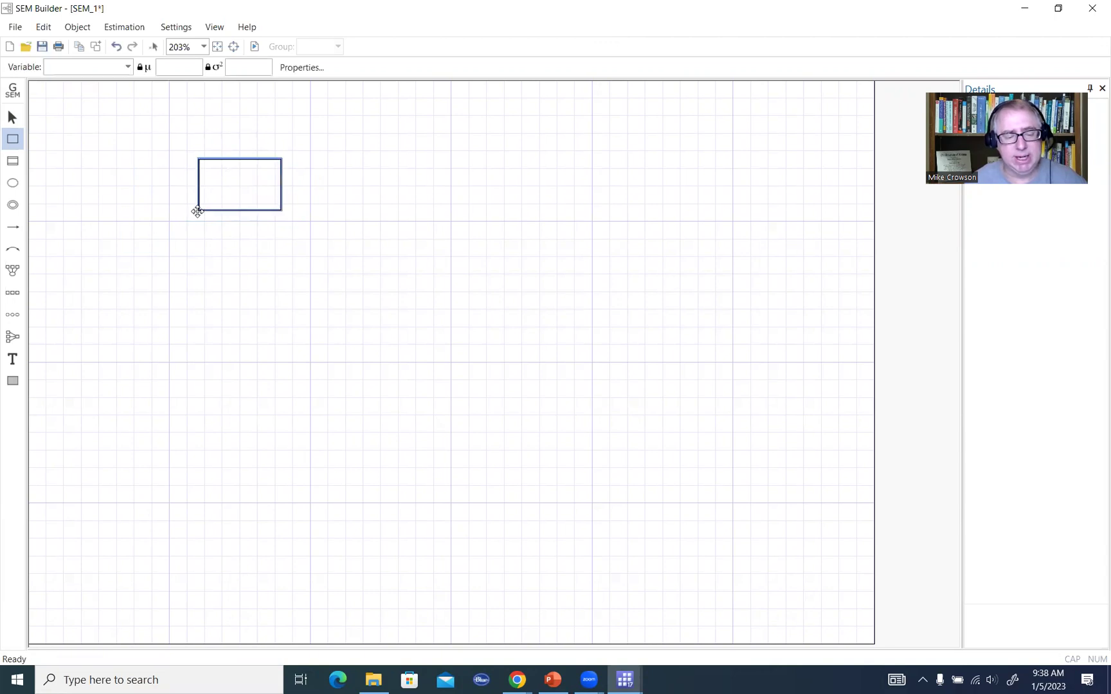
{"action": "left_click", "coordinate": [197, 292]}
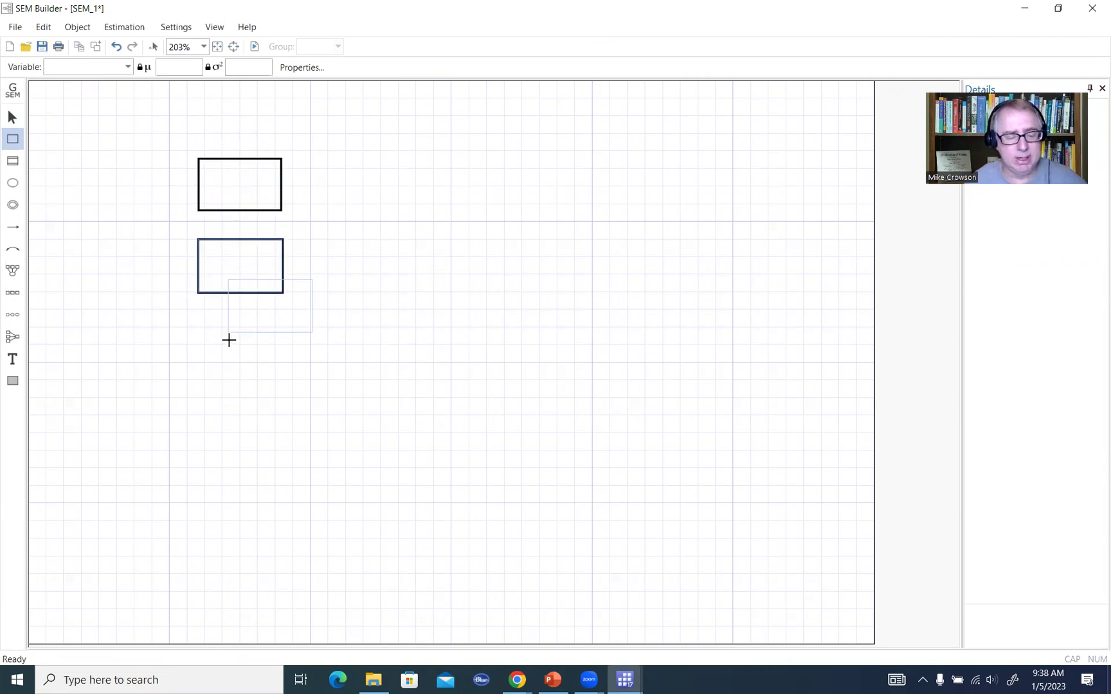
{"action": "left_click", "coordinate": [198, 373]}
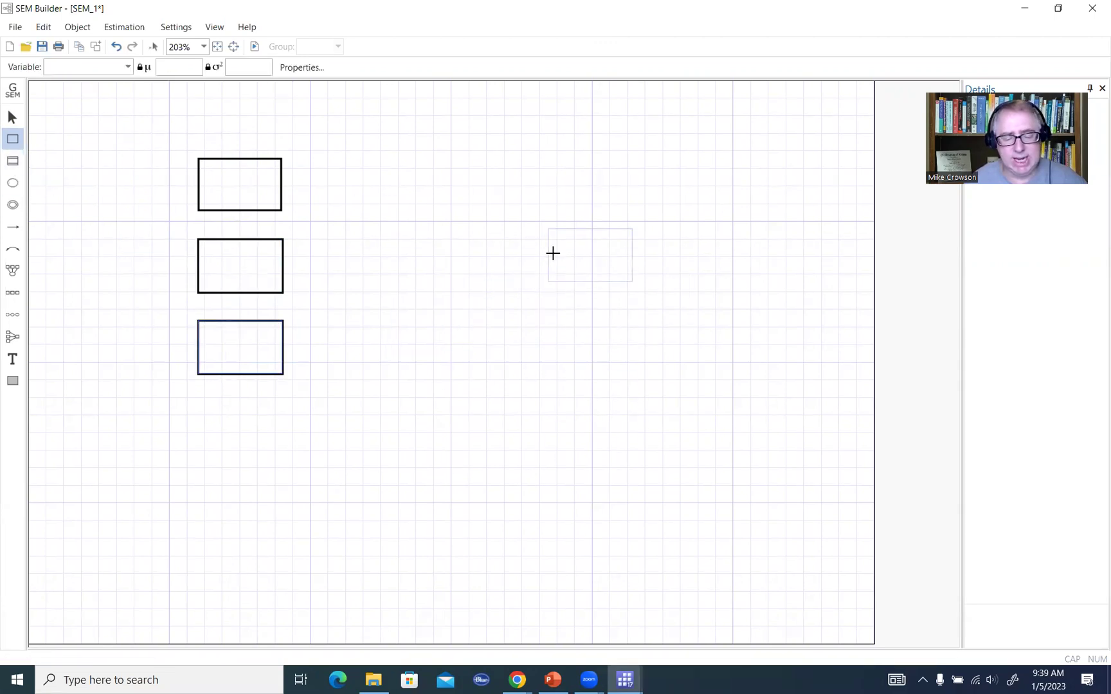
{"action": "left_click", "coordinate": [542, 326]}
{"action": "left_click", "coordinate": [514, 337]}
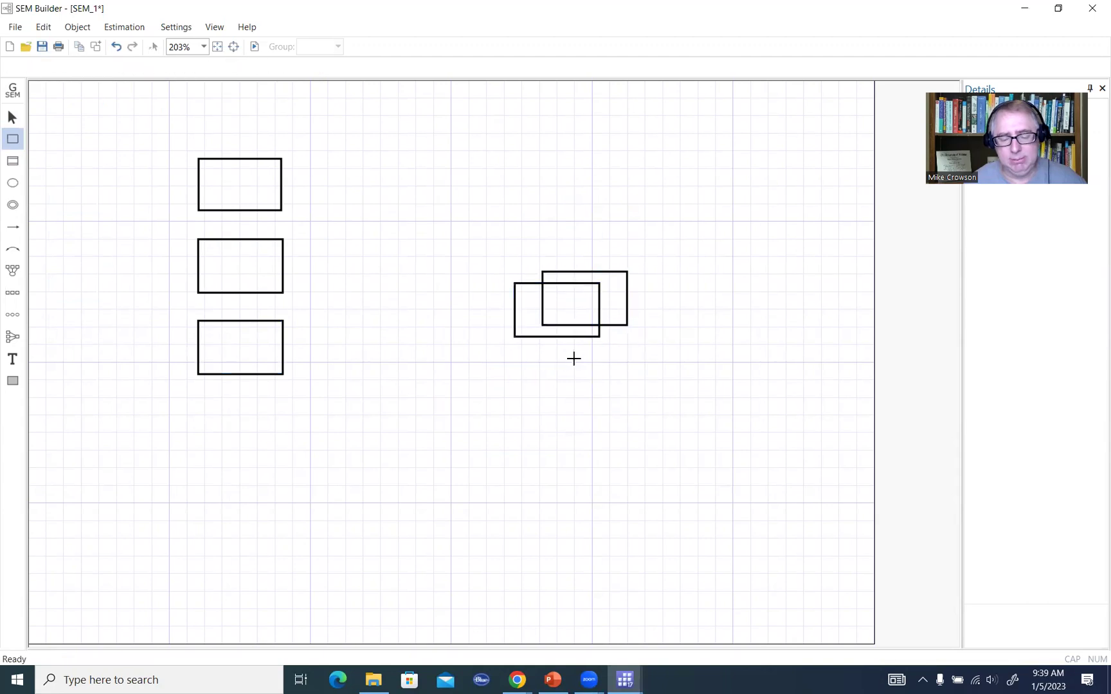
{"action": "left_click", "coordinate": [574, 358]}
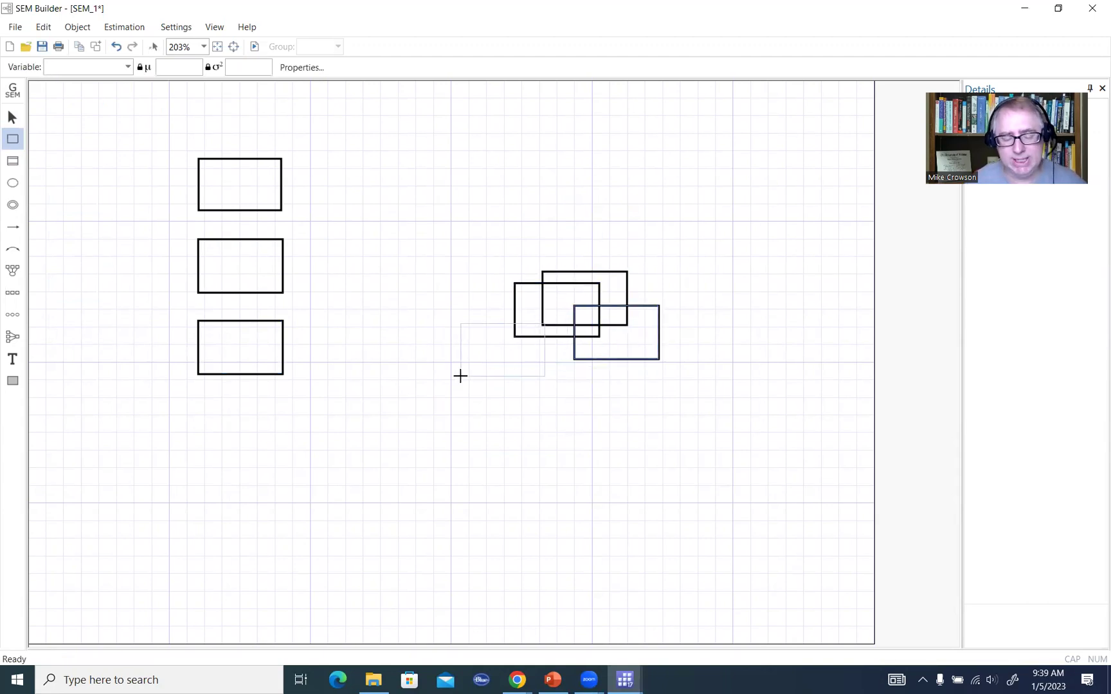
{"action": "left_click", "coordinate": [13, 120]}
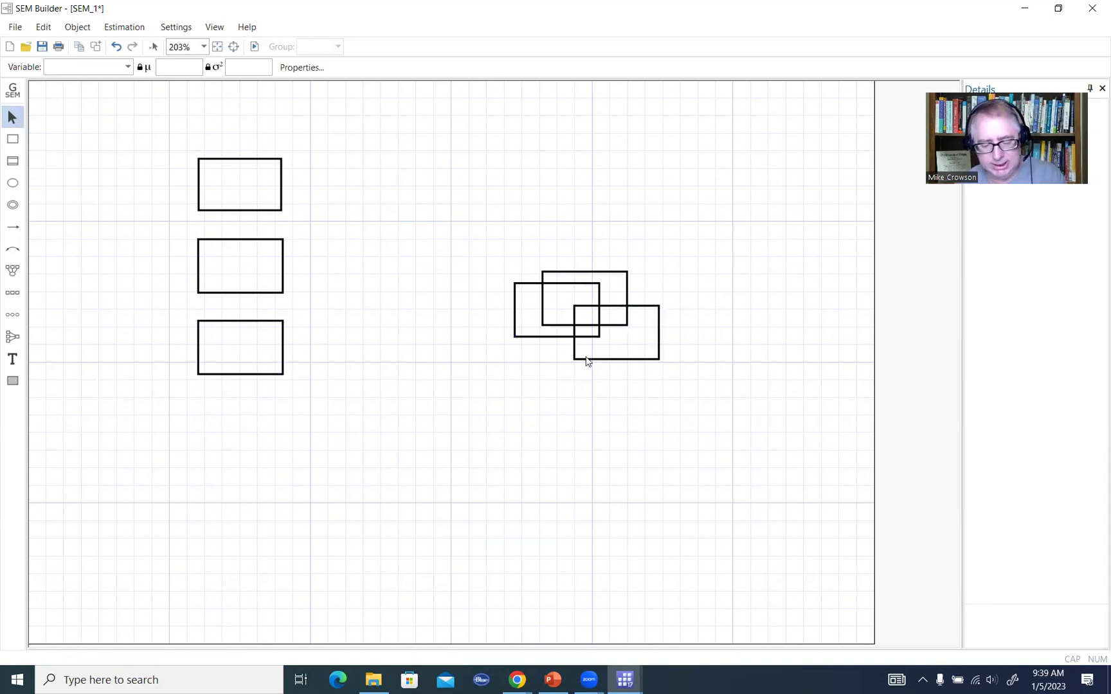
{"action": "key", "text": "Delete"}
{"action": "left_click", "coordinate": [568, 333]}
{"action": "key", "text": "Delete"}
{"action": "key", "text": "Delete"}
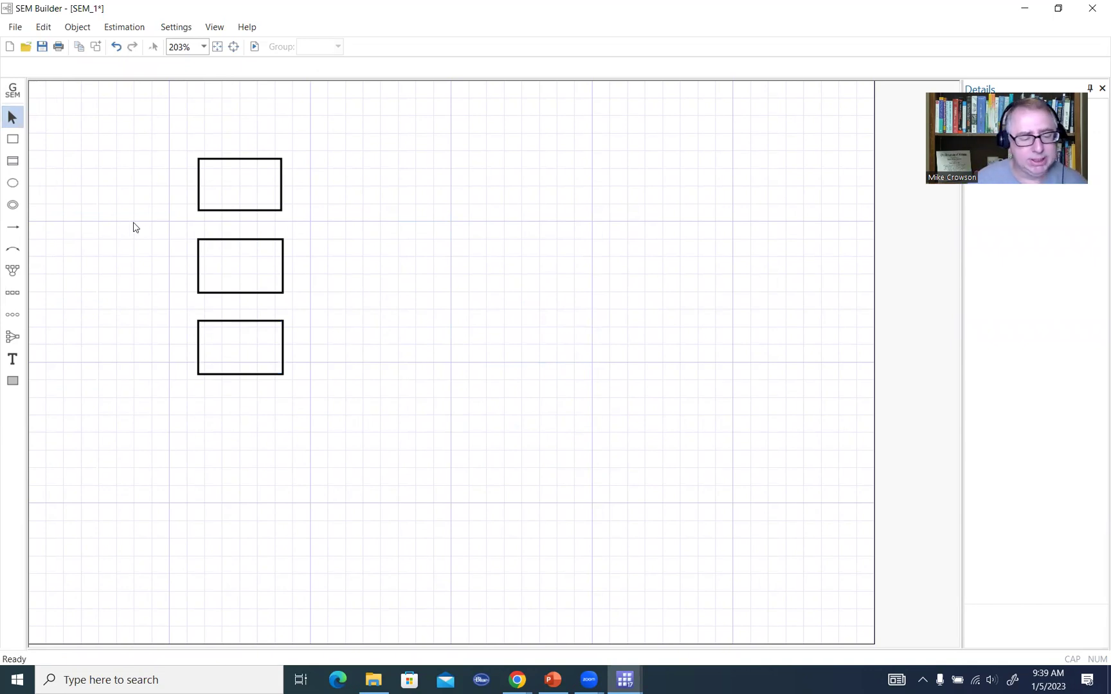
- Place one observed variable box to the right of the column and nudge the boxes so it lines up with the middle one
{"action": "left_click", "coordinate": [12, 140]}
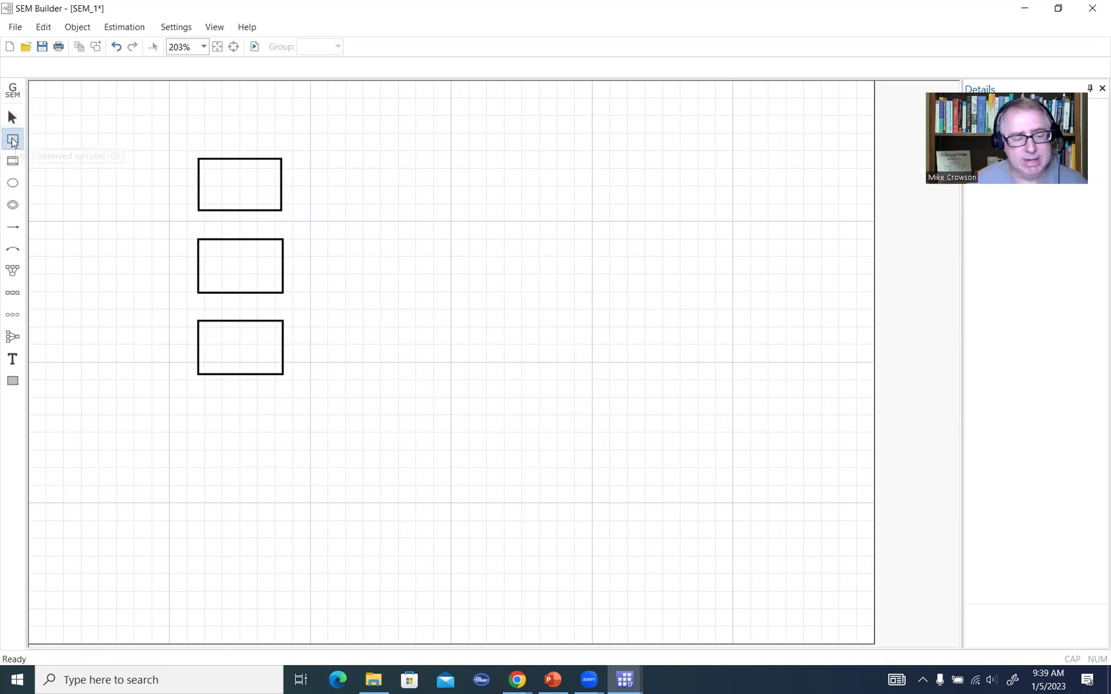
{"action": "left_click", "coordinate": [524, 297]}
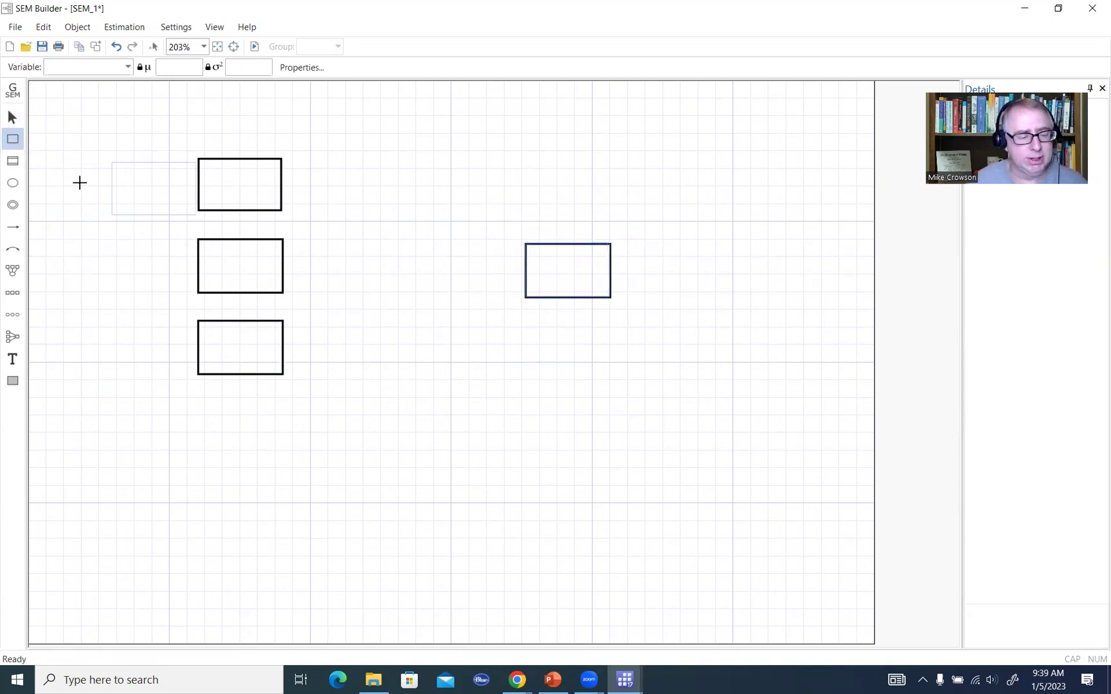
{"action": "left_click", "coordinate": [12, 118]}
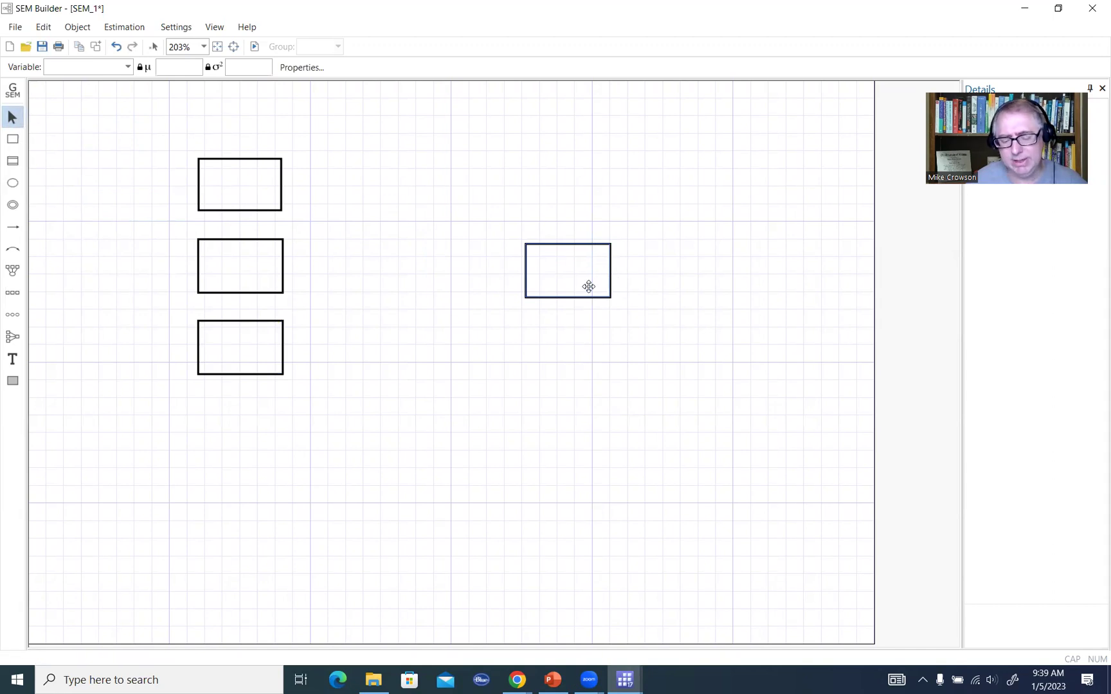
{"action": "mouse_move", "coordinate": [566, 264]}
{"action": "left_mouse_down"}
{"action": "mouse_move", "coordinate": [699, 243]}
{"action": "mouse_move", "coordinate": [705, 232]}
{"action": "mouse_move", "coordinate": [528, 270]}
{"action": "mouse_move", "coordinate": [580, 260]}
{"action": "left_mouse_up"}
{"action": "mouse_move", "coordinate": [272, 194]}
{"action": "left_mouse_down"}
{"action": "mouse_move", "coordinate": [301, 197]}
{"action": "mouse_move", "coordinate": [276, 184]}
{"action": "mouse_move", "coordinate": [261, 193]}
{"action": "left_mouse_up"}
{"action": "mouse_move", "coordinate": [606, 265]}
{"action": "left_mouse_down"}
{"action": "mouse_move", "coordinate": [607, 256]}
{"action": "mouse_move", "coordinate": [607, 268]}
{"action": "left_mouse_up"}
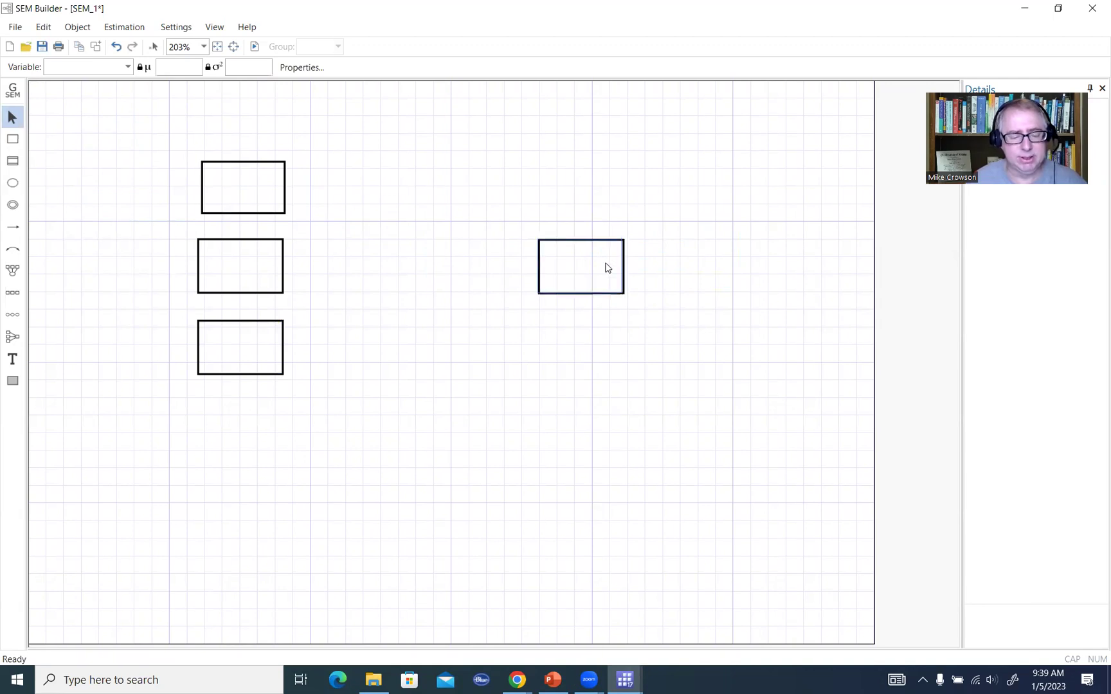
{"action": "left_click", "coordinate": [718, 287]}
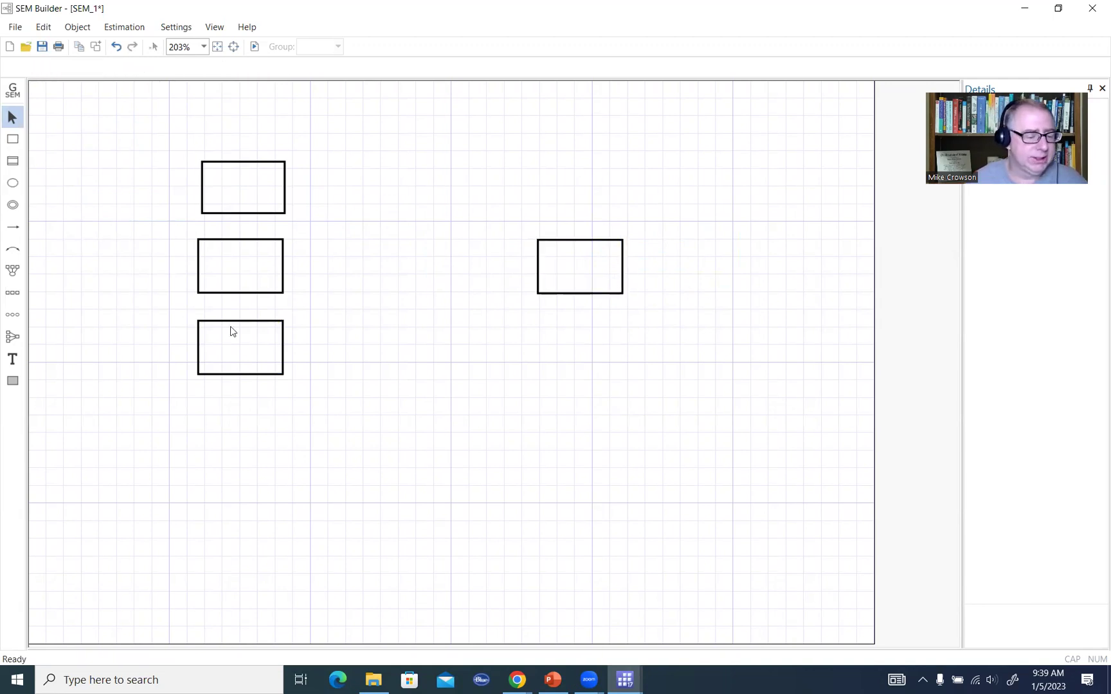
- Draw a path from each of the three left-hand boxes to the single box on the right
{"action": "left_click", "coordinate": [14, 229]}
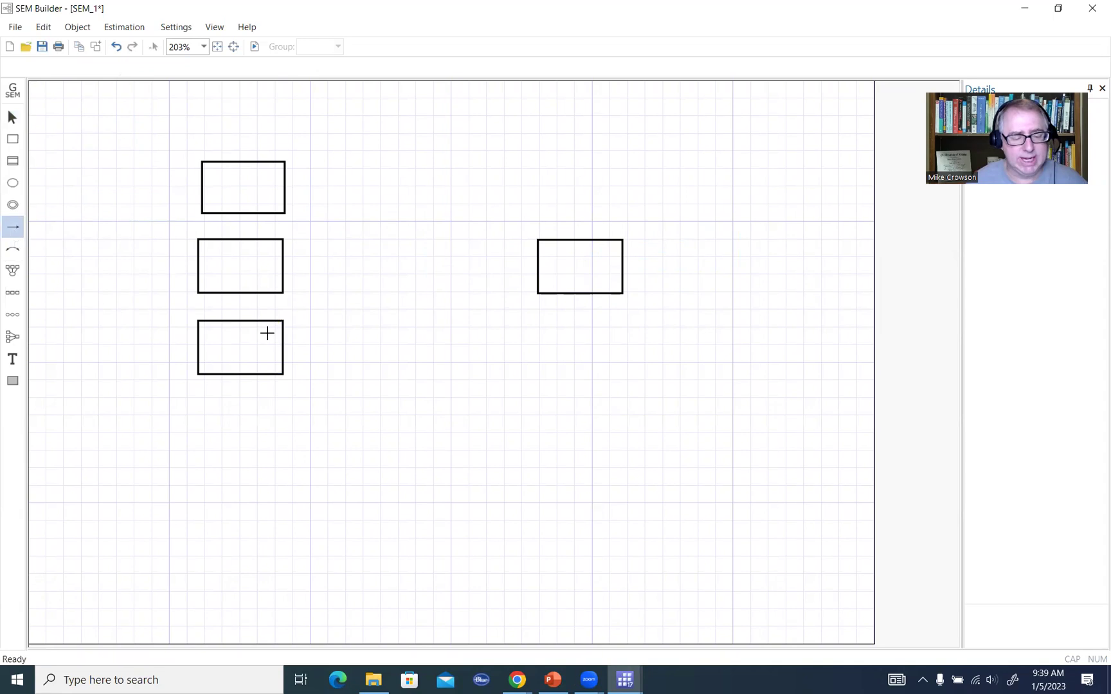
{"action": "left_click_drag", "start_coordinate": [280, 347], "coordinate": [538, 273]}
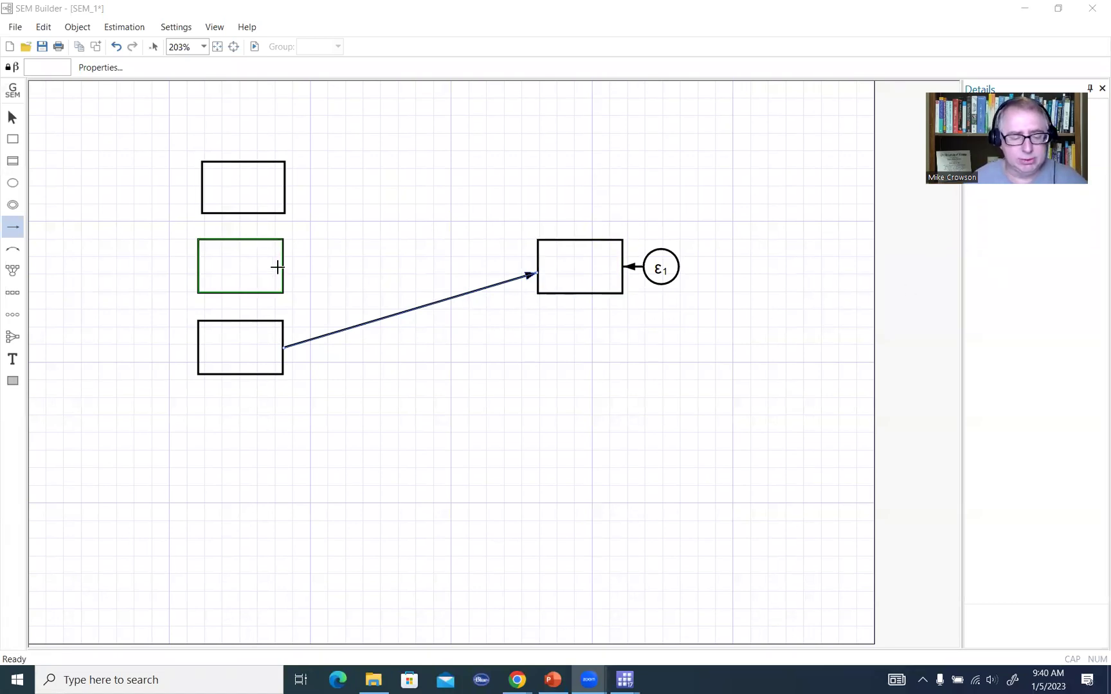
{"action": "left_click_drag", "start_coordinate": [280, 264], "coordinate": [537, 267]}
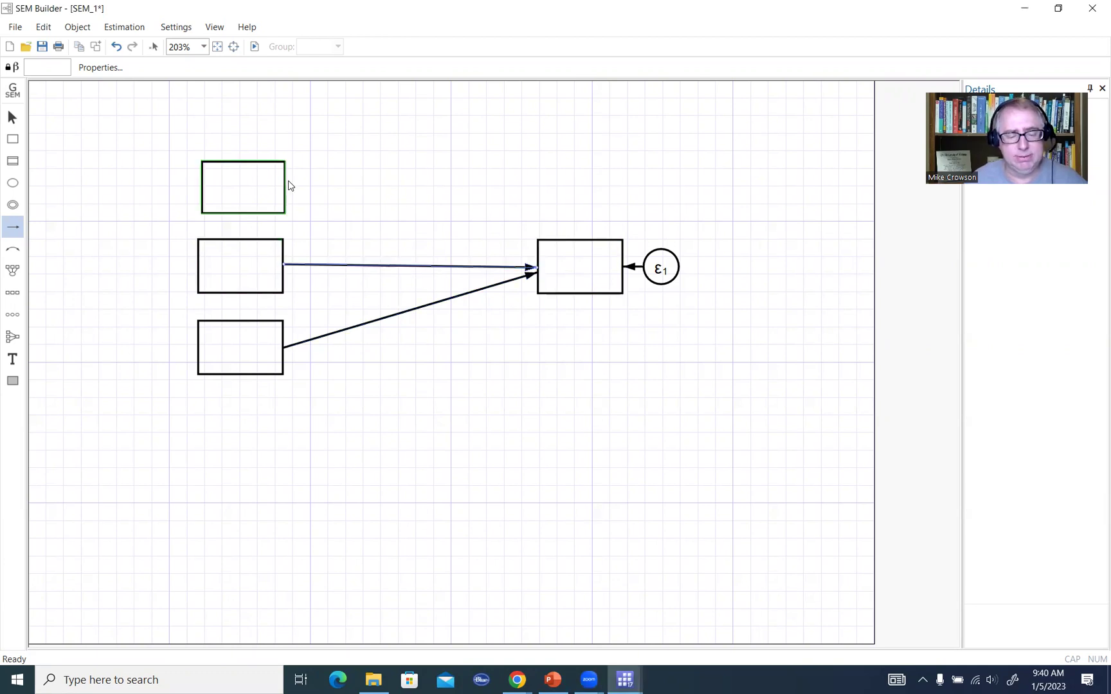
{"action": "left_click_drag", "start_coordinate": [284, 185], "coordinate": [545, 261]}
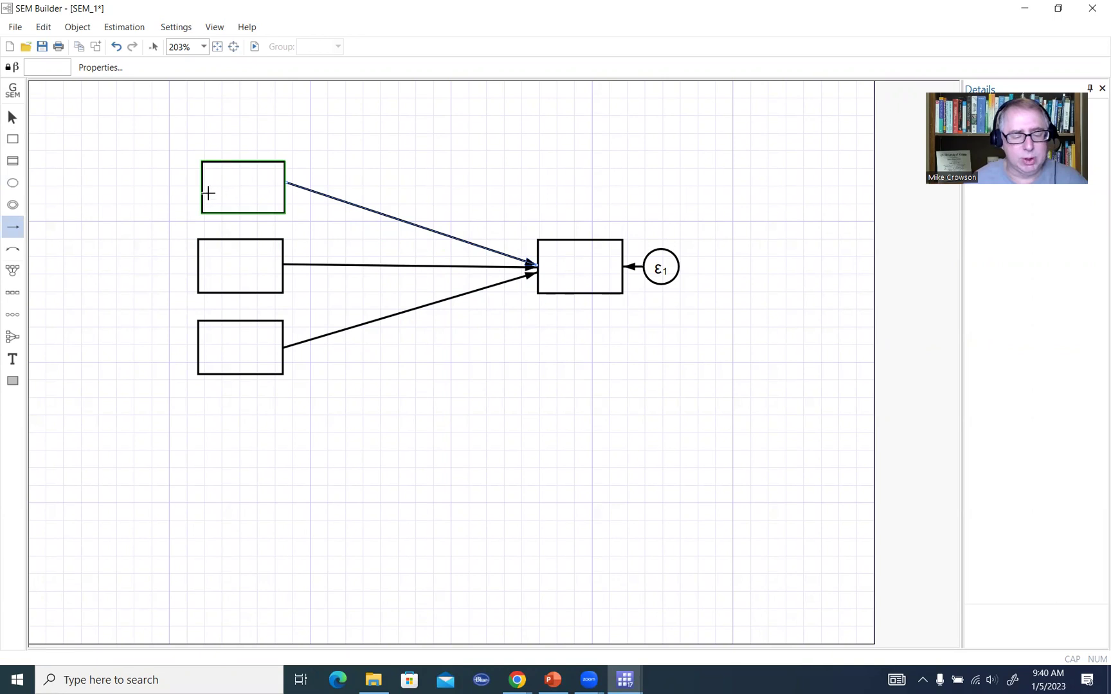
- Assign the variable Age to the upper predictor box and Severity to the middle predictor box
{"action": "left_click", "coordinate": [15, 117]}
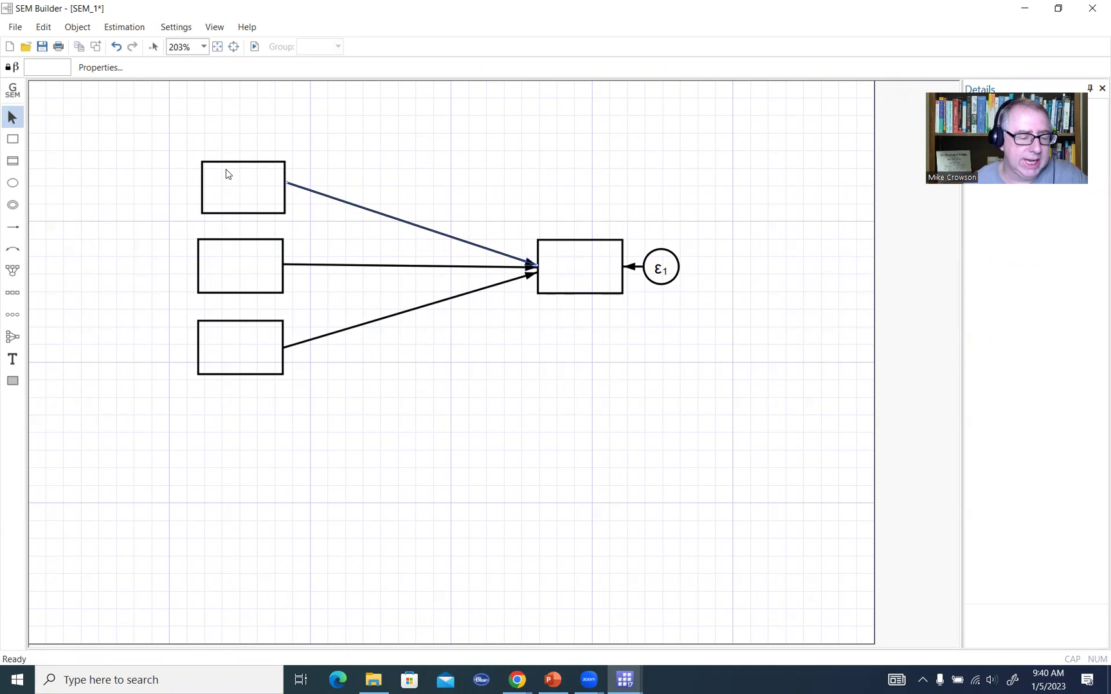
{"action": "left_click", "coordinate": [273, 181]}
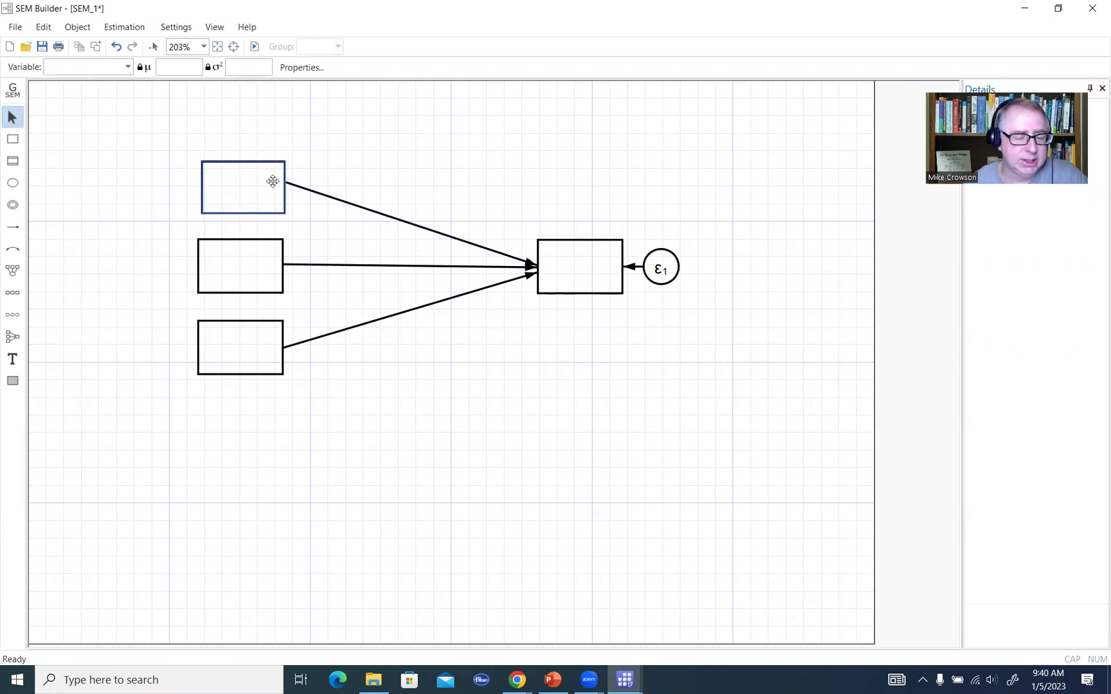
{"action": "left_click", "coordinate": [128, 67]}
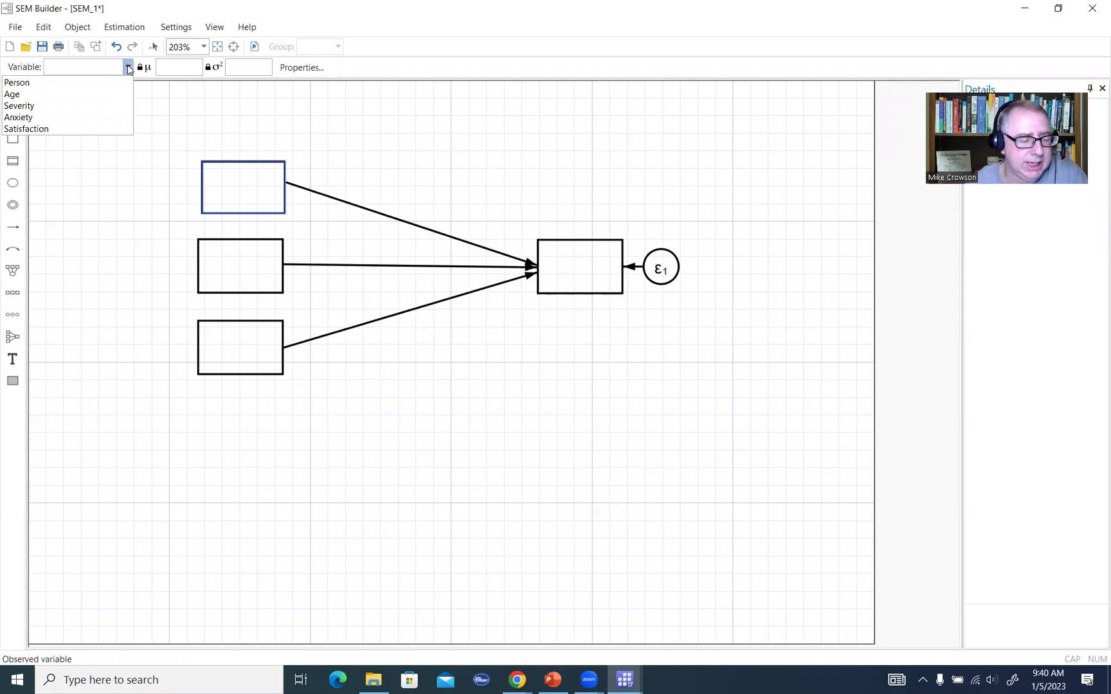
{"action": "left_click", "coordinate": [100, 94]}
{"action": "left_click", "coordinate": [264, 270]}
{"action": "left_click", "coordinate": [128, 66]}
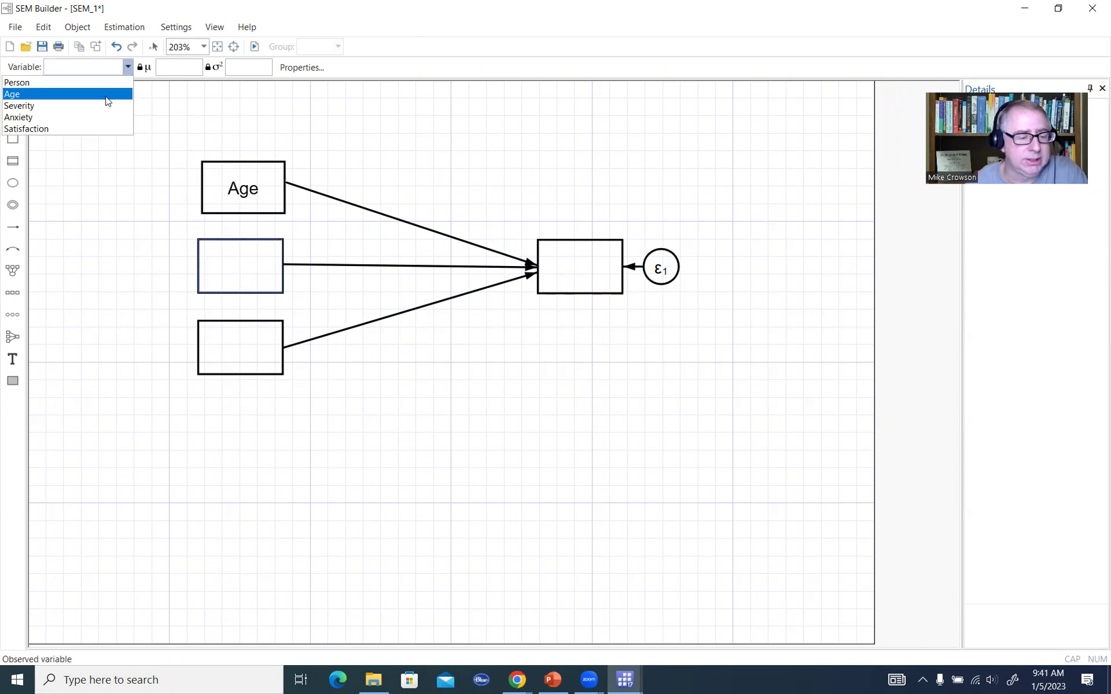
{"action": "left_click", "coordinate": [98, 106]}
- Assign the variable Anxiety to the lower predictor box and Satisfaction to the outcome box
{"action": "left_click", "coordinate": [230, 351]}
{"action": "left_click", "coordinate": [131, 70]}
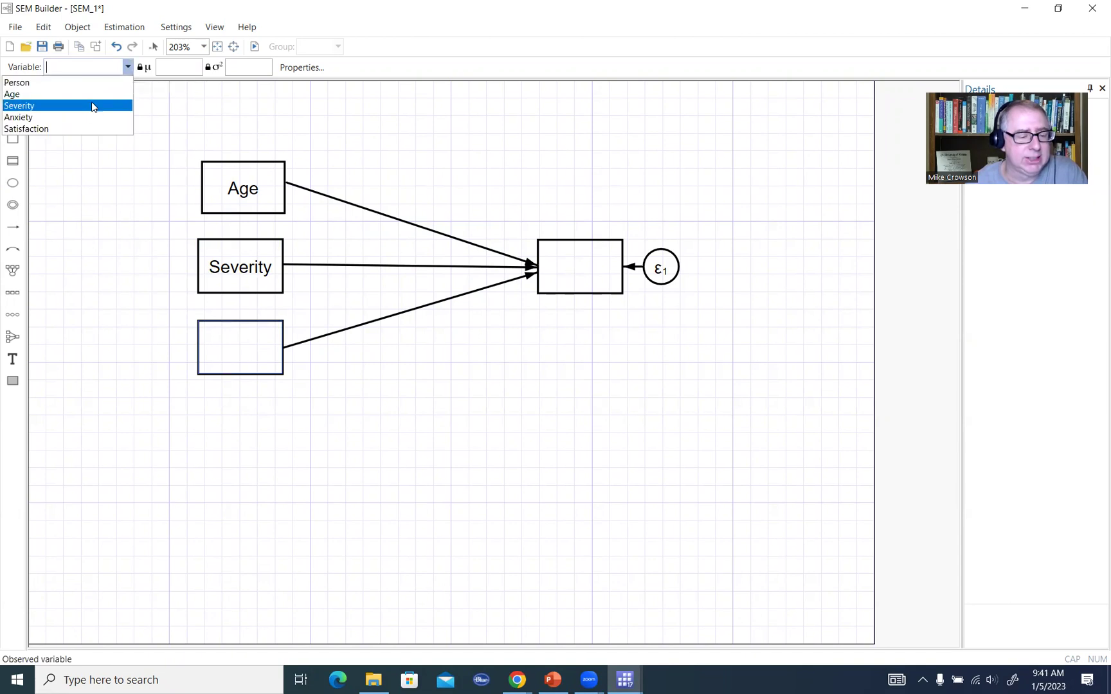
{"action": "left_click", "coordinate": [86, 116]}
{"action": "left_click", "coordinate": [594, 259]}
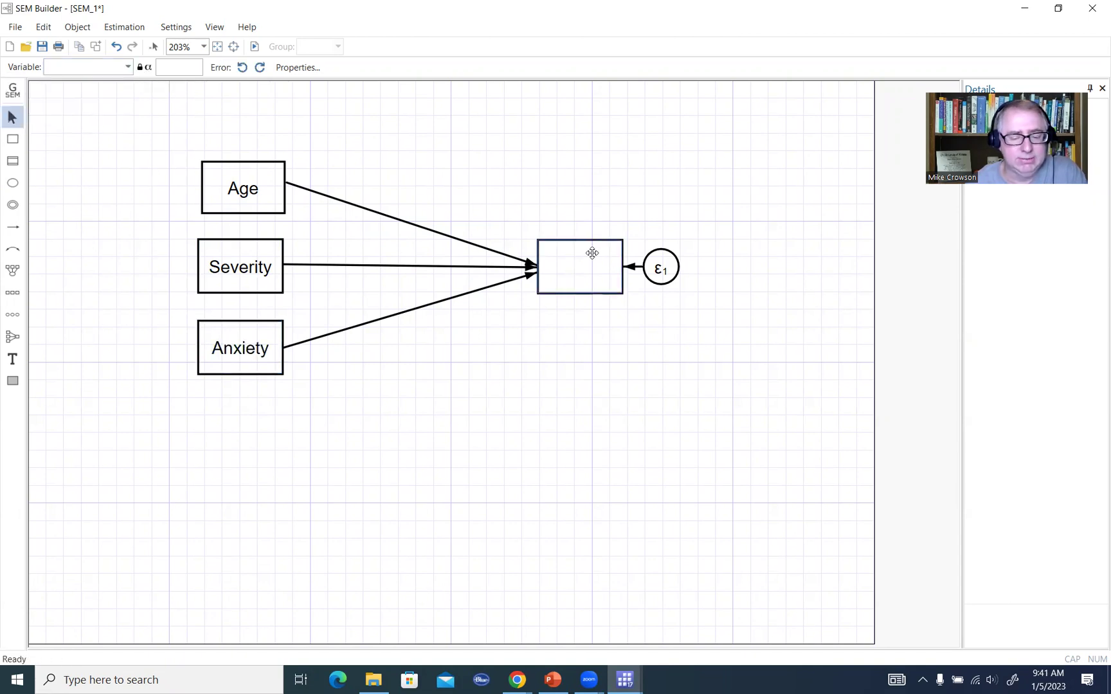
{"action": "left_click", "coordinate": [129, 67]}
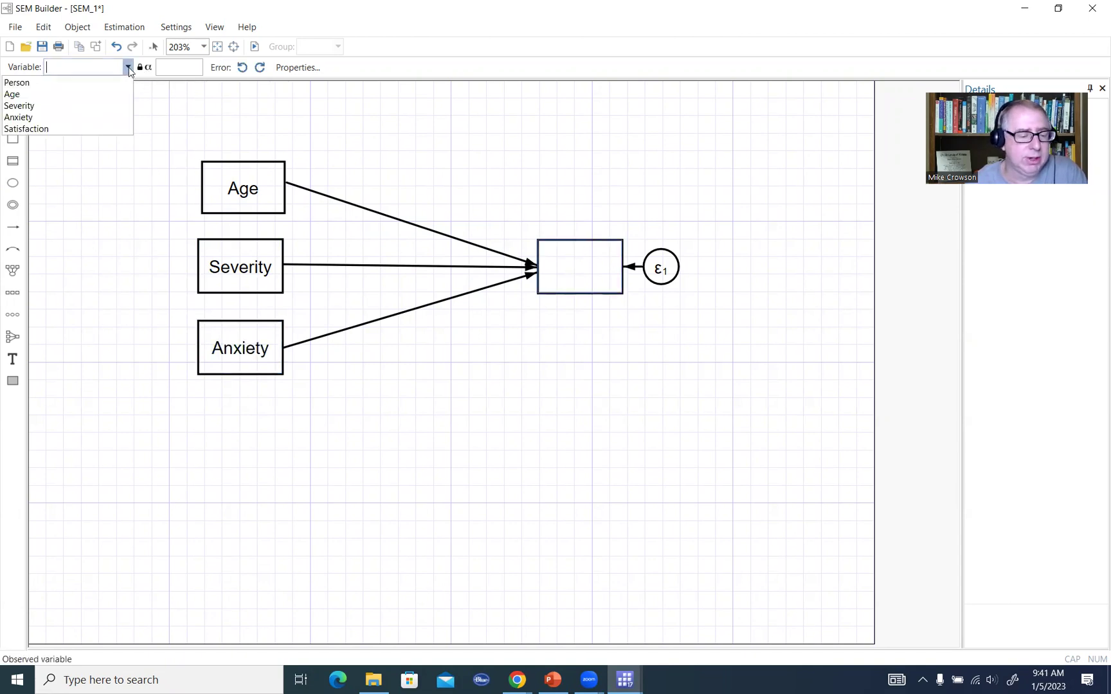
{"action": "left_click", "coordinate": [92, 126]}
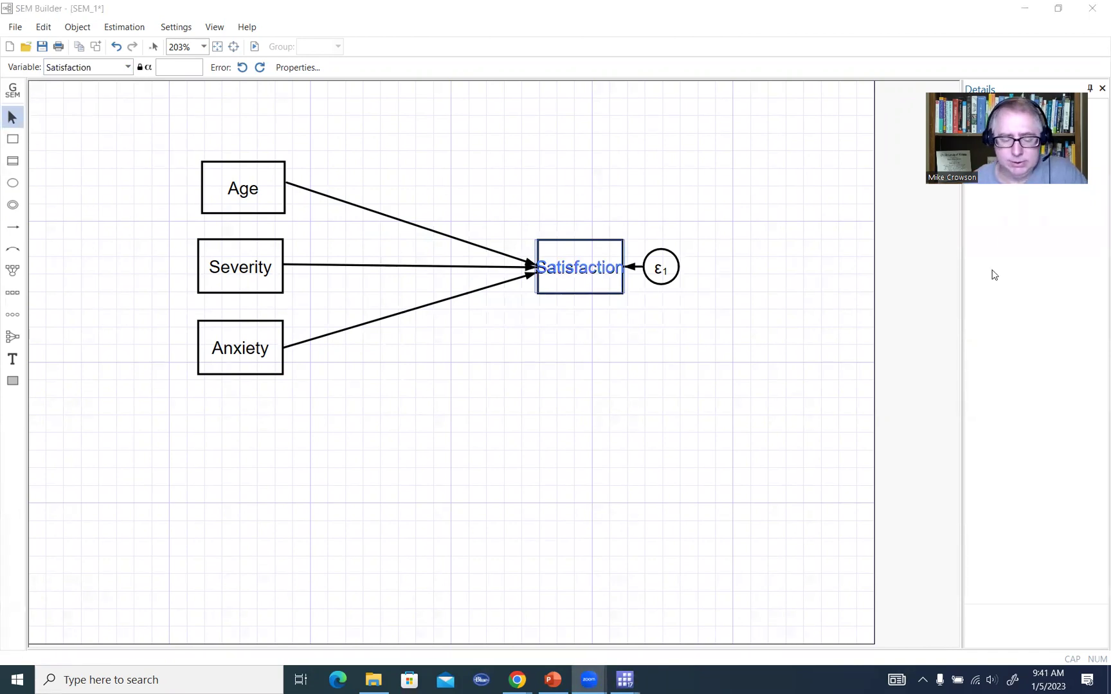
{"action": "left_click", "coordinate": [759, 321]}
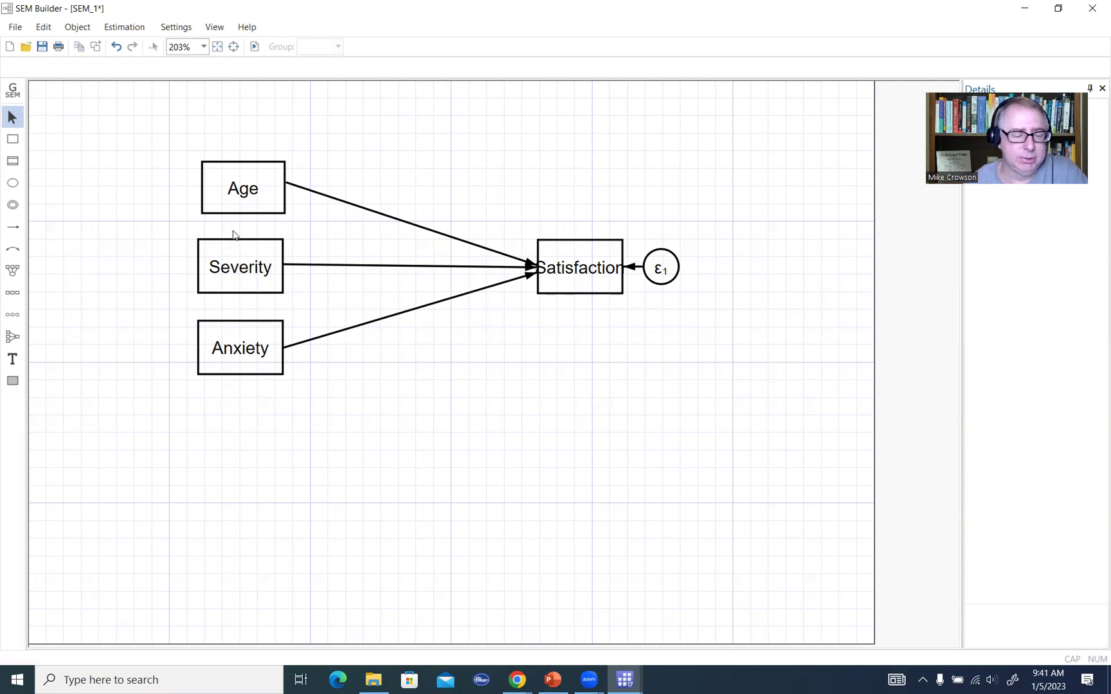
{"action": "left_click", "coordinate": [14, 251]}
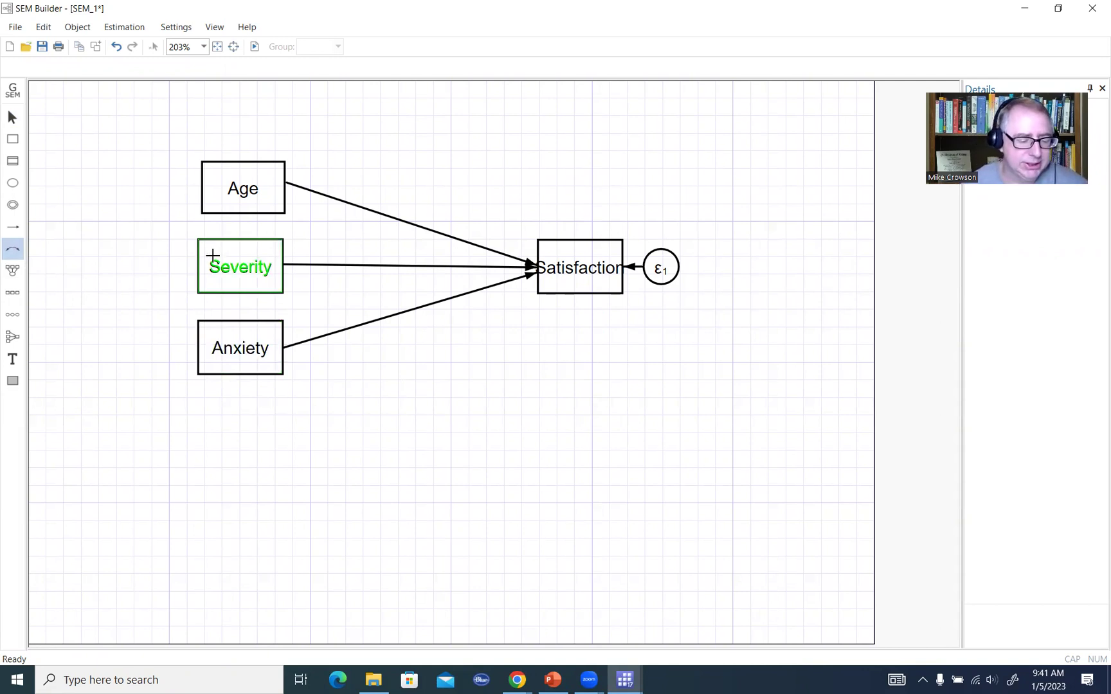
{"action": "left_click_drag", "start_coordinate": [260, 193], "coordinate": [268, 327]}
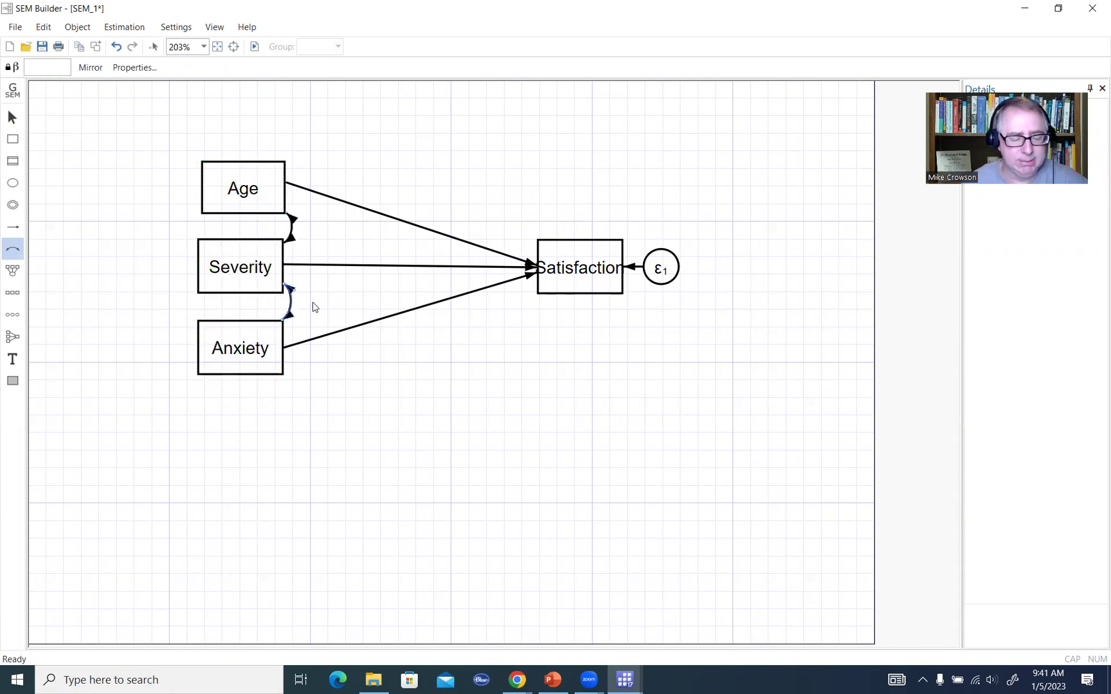
{"action": "left_click", "coordinate": [13, 117]}
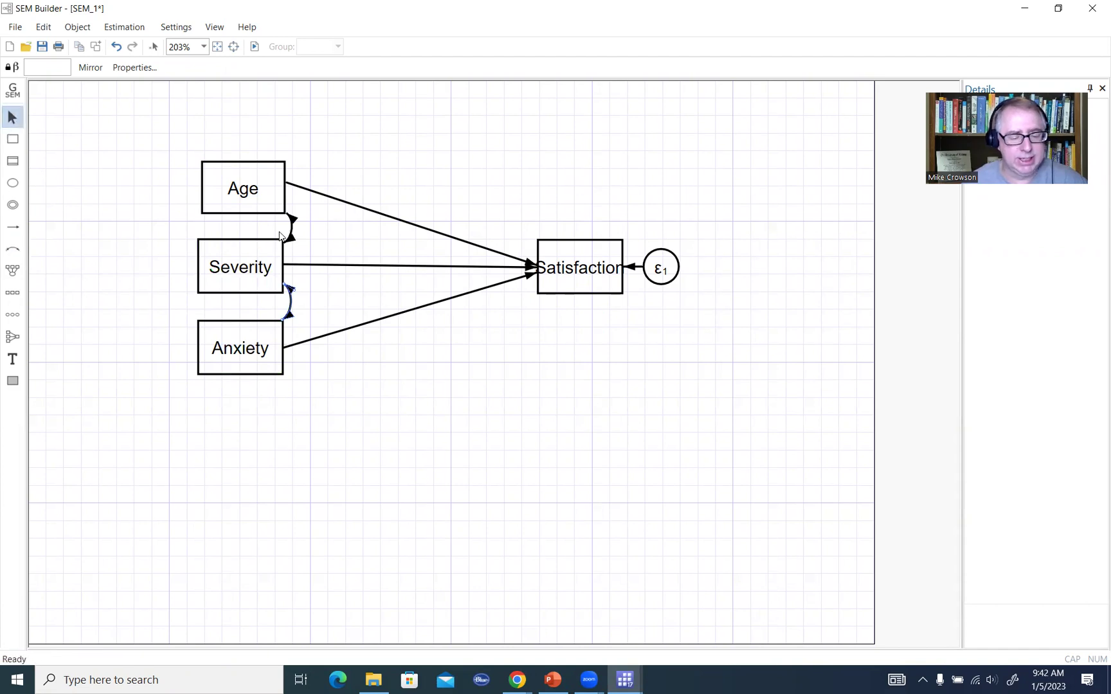
{"action": "left_click", "coordinate": [292, 222]}
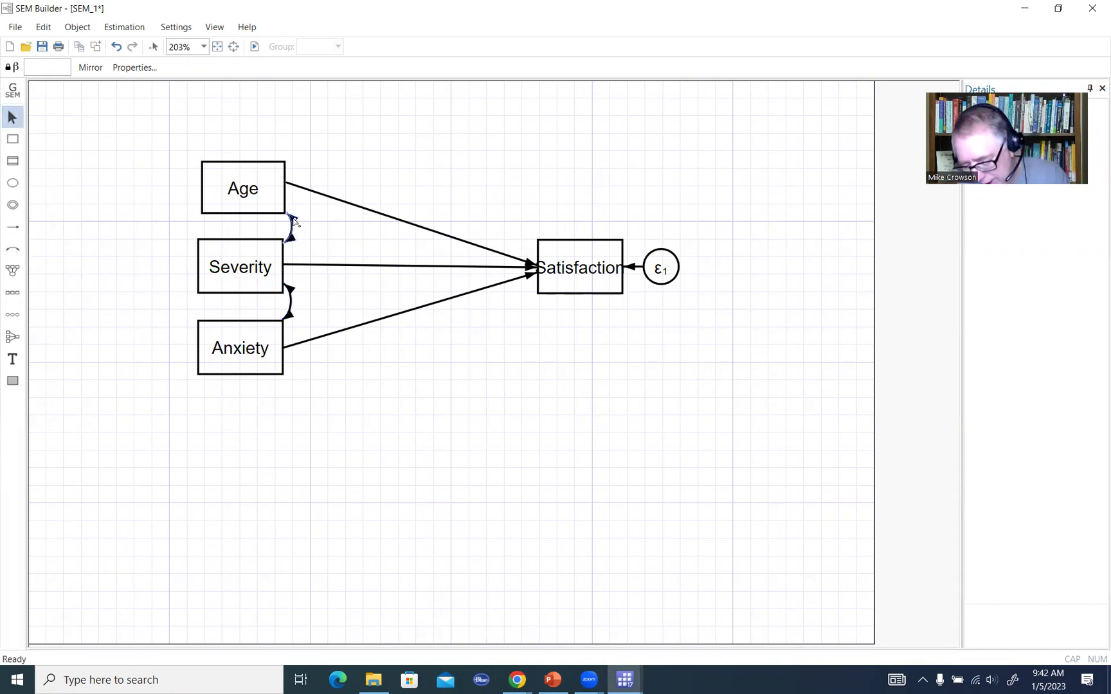
{"action": "key", "text": "Delete"}
{"action": "left_click", "coordinate": [291, 297]}
{"action": "key", "text": "Delete"}
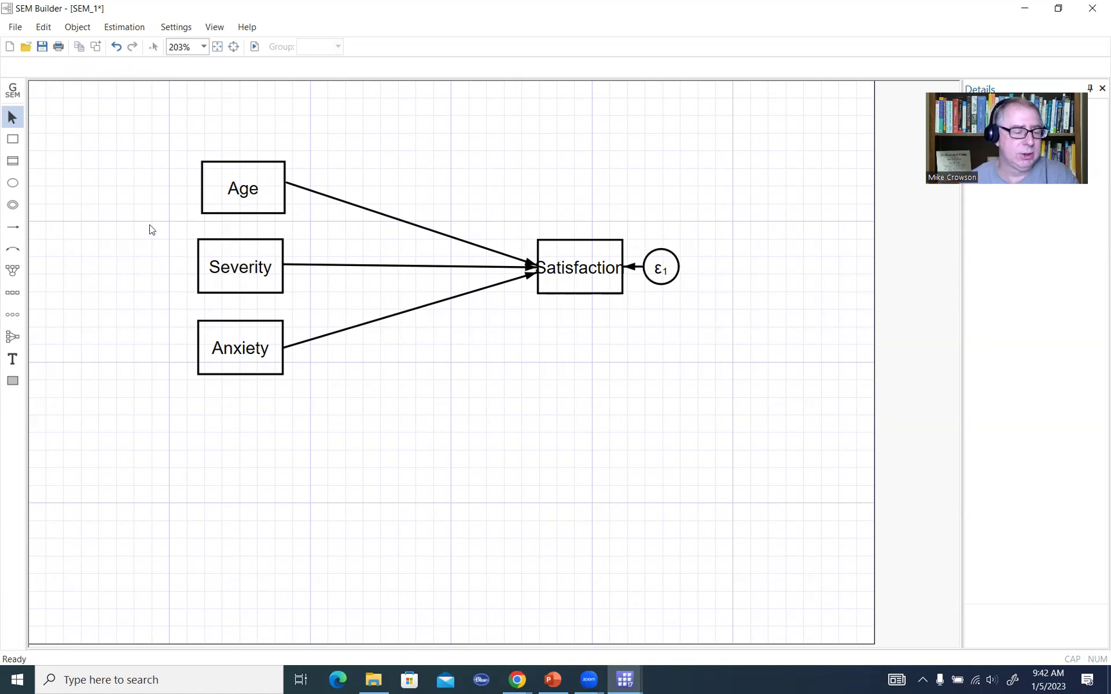
- Draw covariance curves along the outer left side of the predictor boxes, linking each pair of Age, Severity and Anxiety
{"action": "mouse_move", "coordinate": [202, 257]}
{"action": "left_mouse_down"}
{"action": "mouse_move", "coordinate": [203, 204]}
{"action": "mouse_move", "coordinate": [206, 250]}
{"action": "left_mouse_up"}
{"action": "left_click_drag", "start_coordinate": [203, 261], "coordinate": [206, 194]}
{"action": "left_click", "coordinate": [13, 249]}
{"action": "left_click_drag", "start_coordinate": [206, 349], "coordinate": [206, 187]}
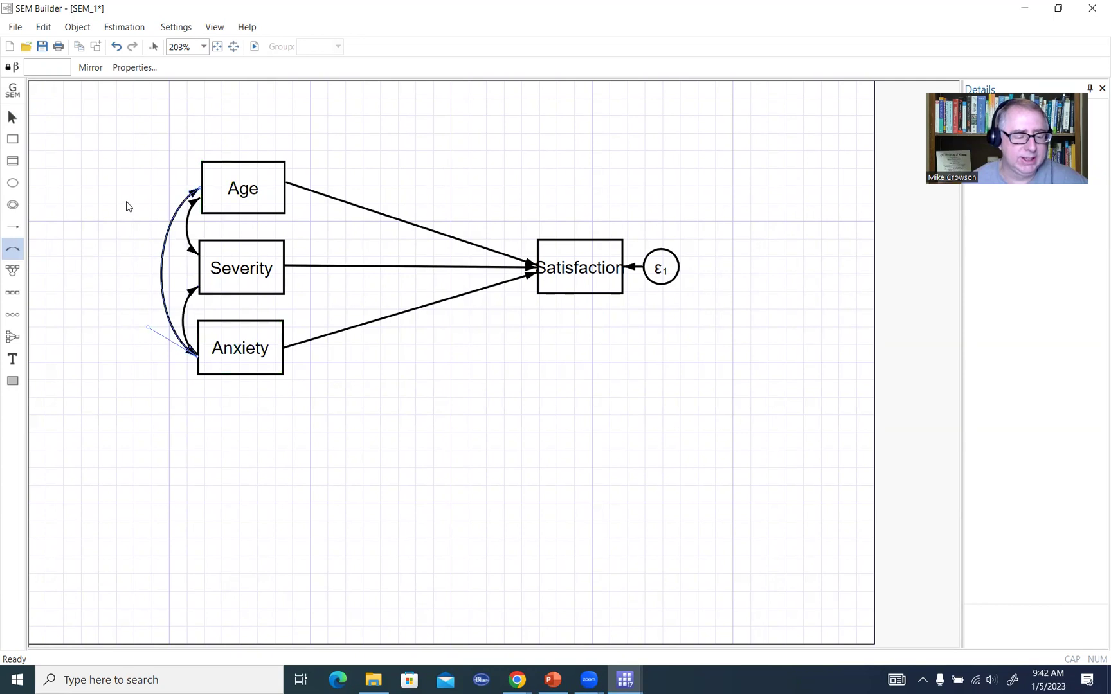
{"action": "left_click", "coordinate": [12, 118]}
{"action": "left_click", "coordinate": [84, 118]}
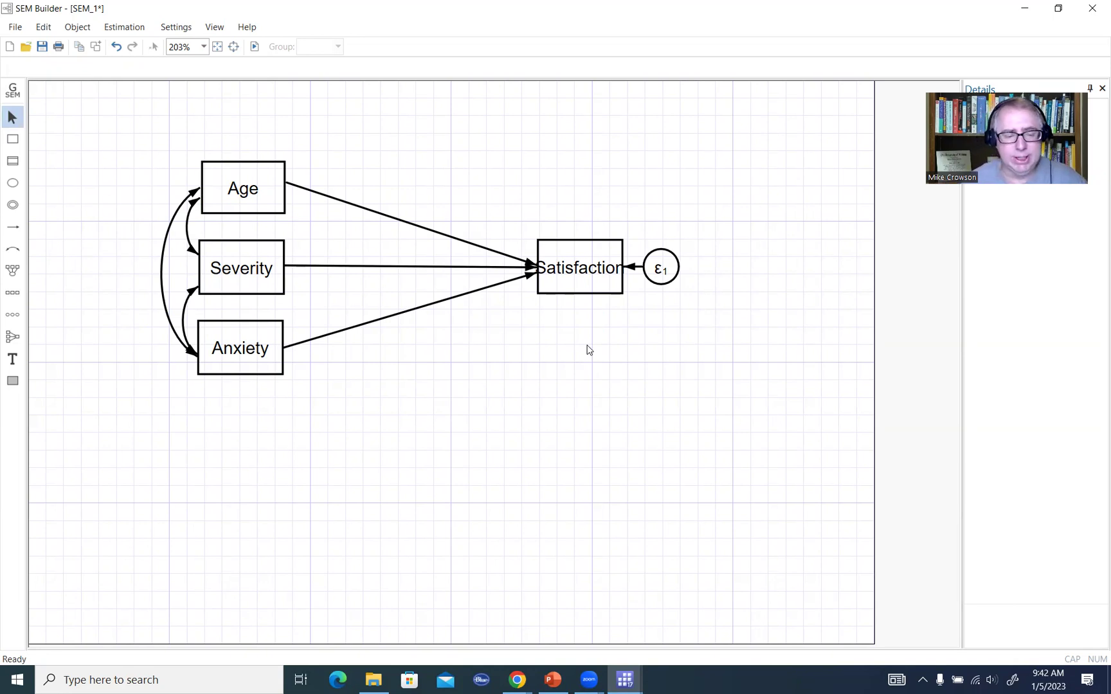
- Open the SEM estimation options and choose Maximum likelihood as the estimation method
{"action": "left_click", "coordinate": [133, 32]}
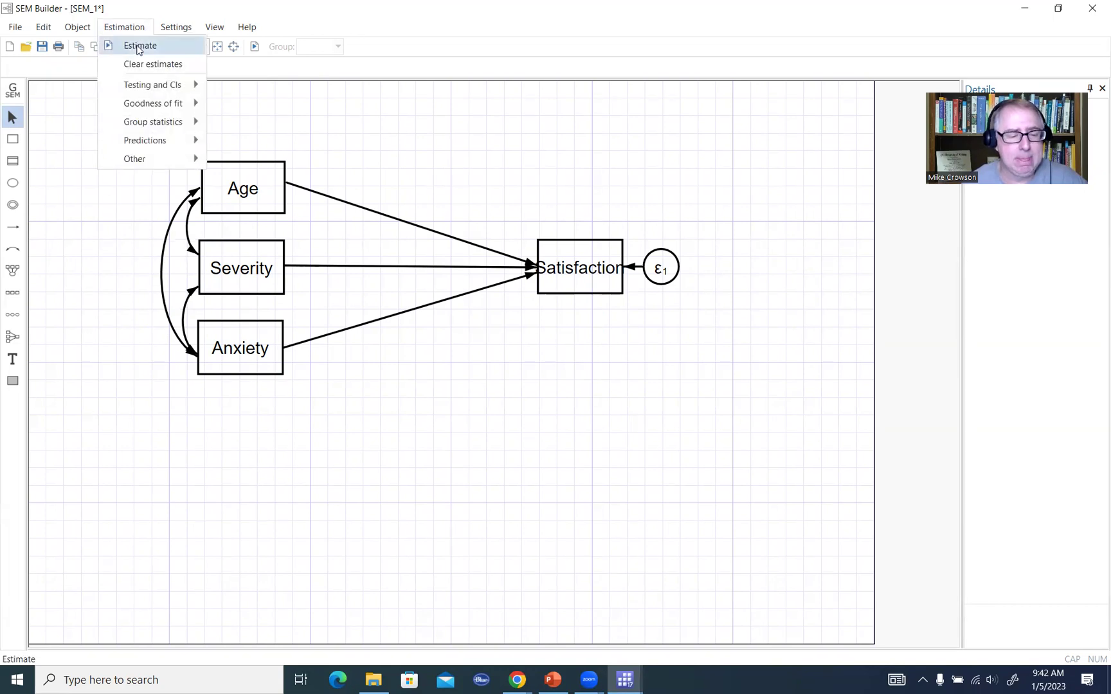
{"action": "left_click", "coordinate": [137, 46]}
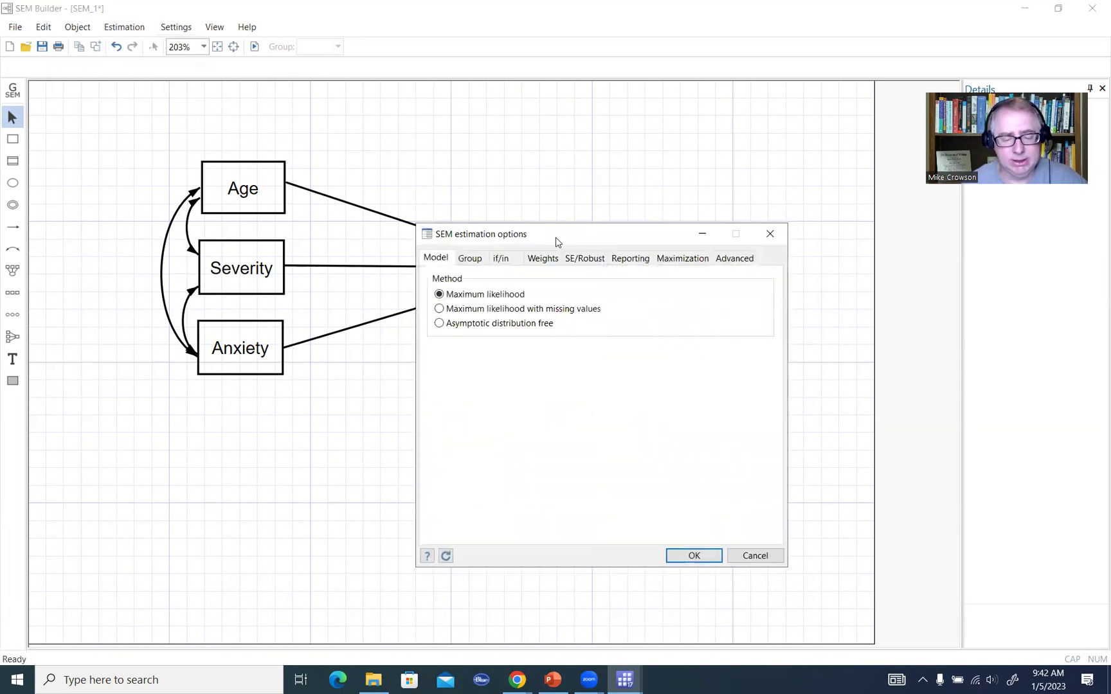
{"action": "left_click_drag", "start_coordinate": [563, 239], "coordinate": [639, 188]}
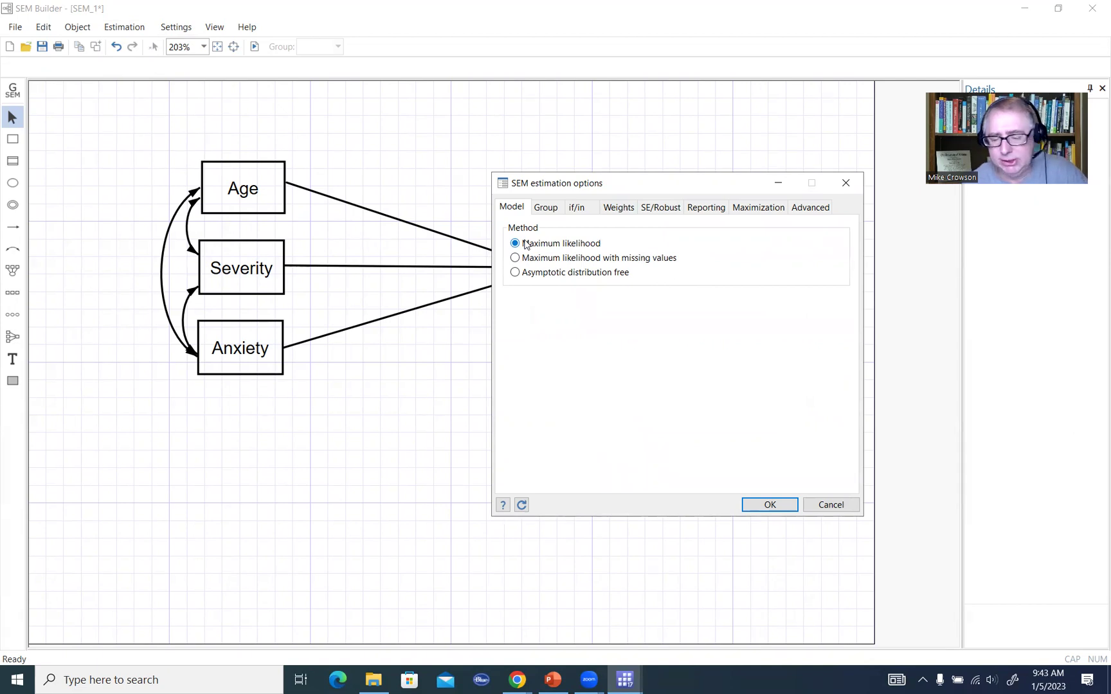
{"action": "left_click", "coordinate": [515, 257]}
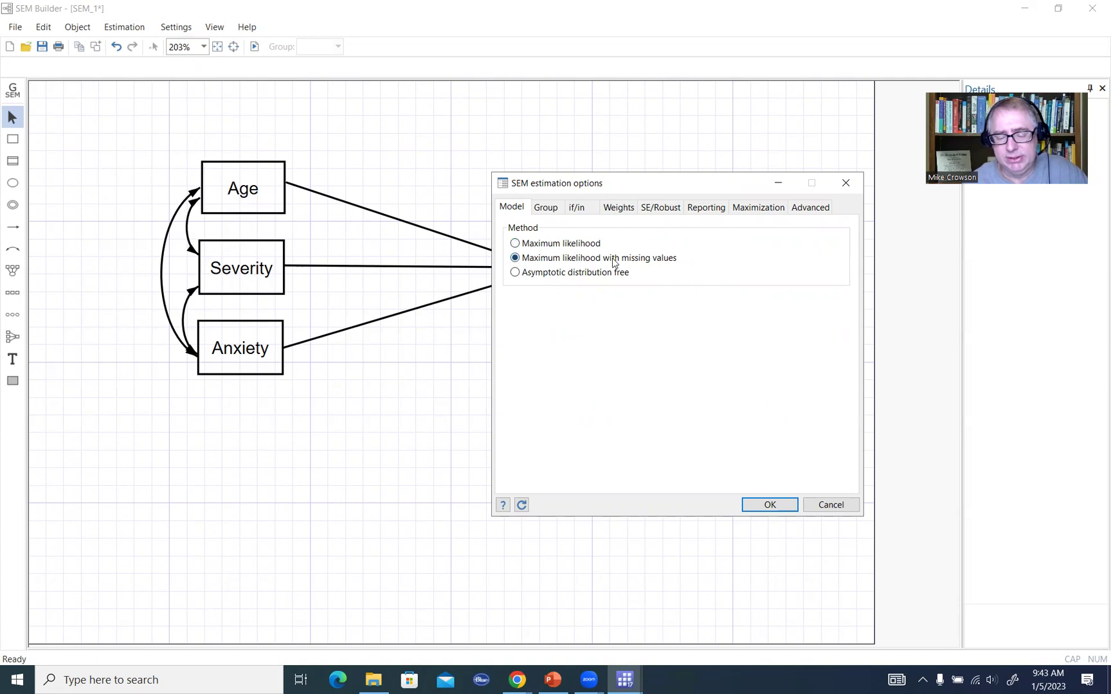
{"action": "left_click", "coordinate": [555, 245]}
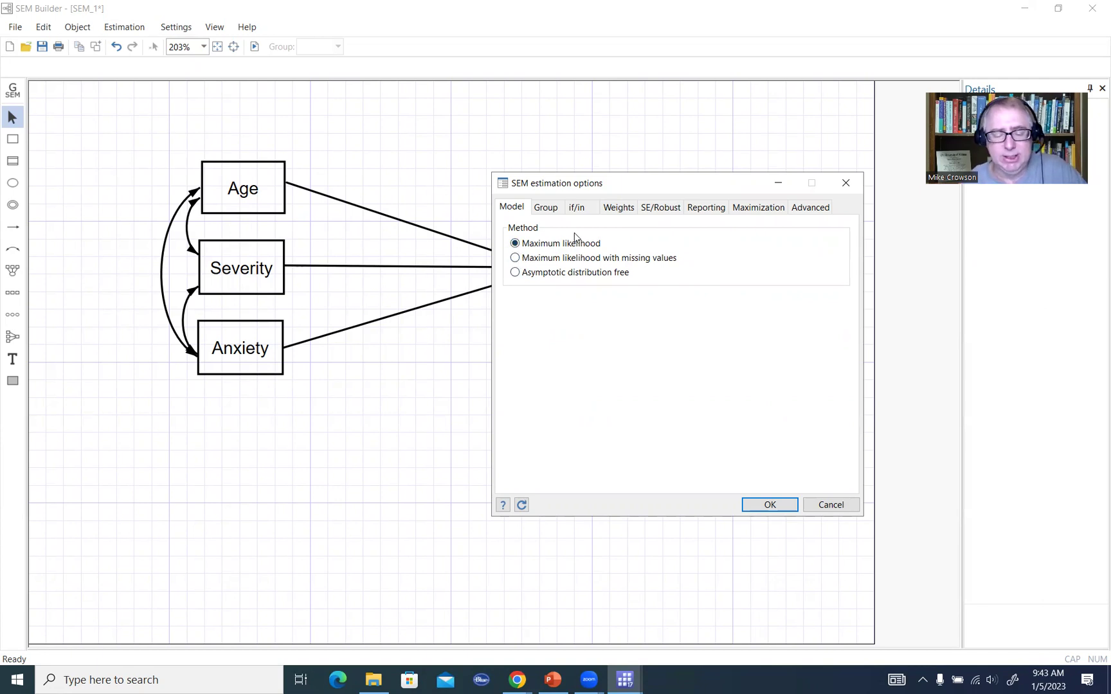
- Review the standard error and reporting options, leave standardized coefficients off, and run the estimation
{"action": "left_click", "coordinate": [654, 210]}
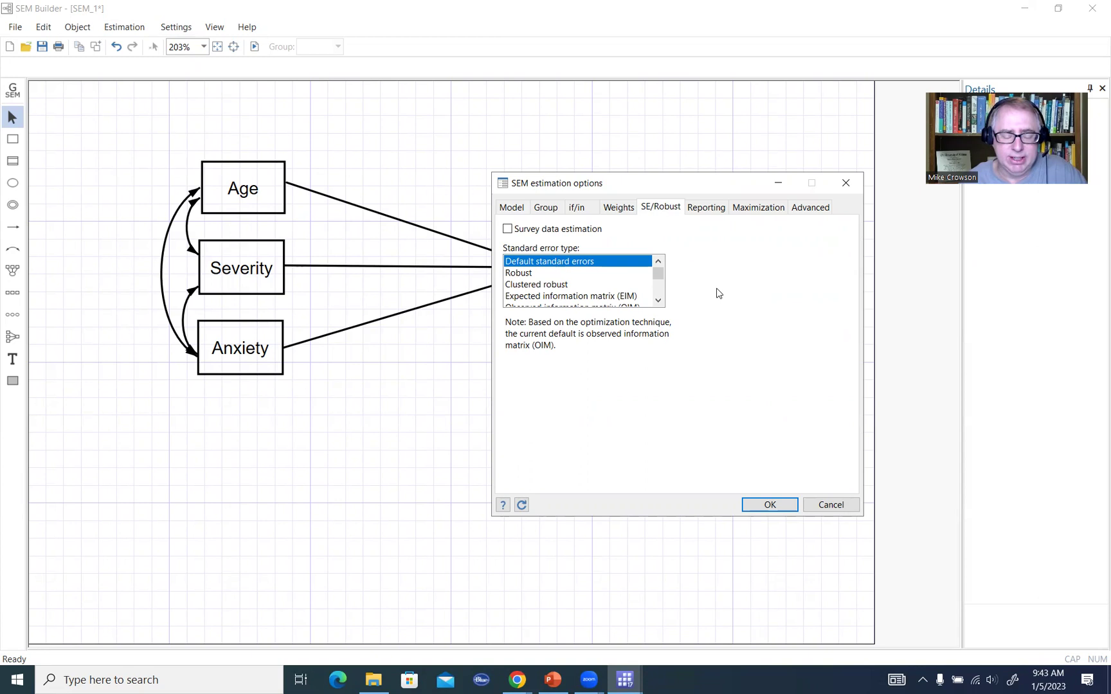
{"action": "left_click", "coordinate": [712, 208]}
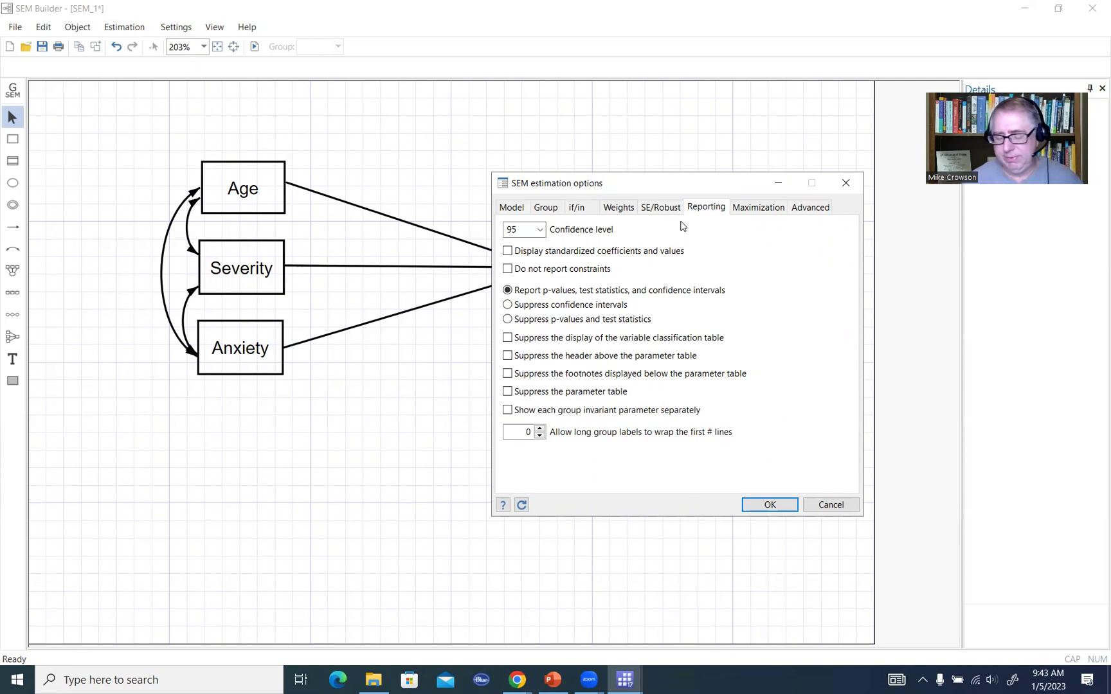
{"action": "left_click", "coordinate": [513, 251]}
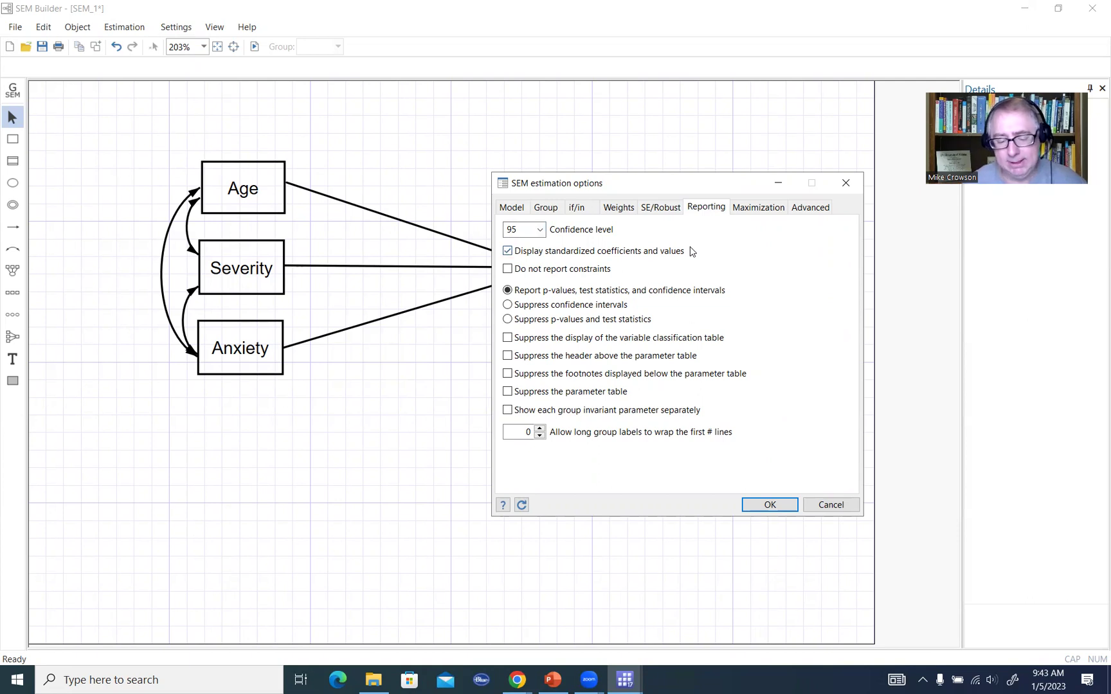
{"action": "left_click", "coordinate": [508, 251]}
{"action": "left_click", "coordinate": [518, 207]}
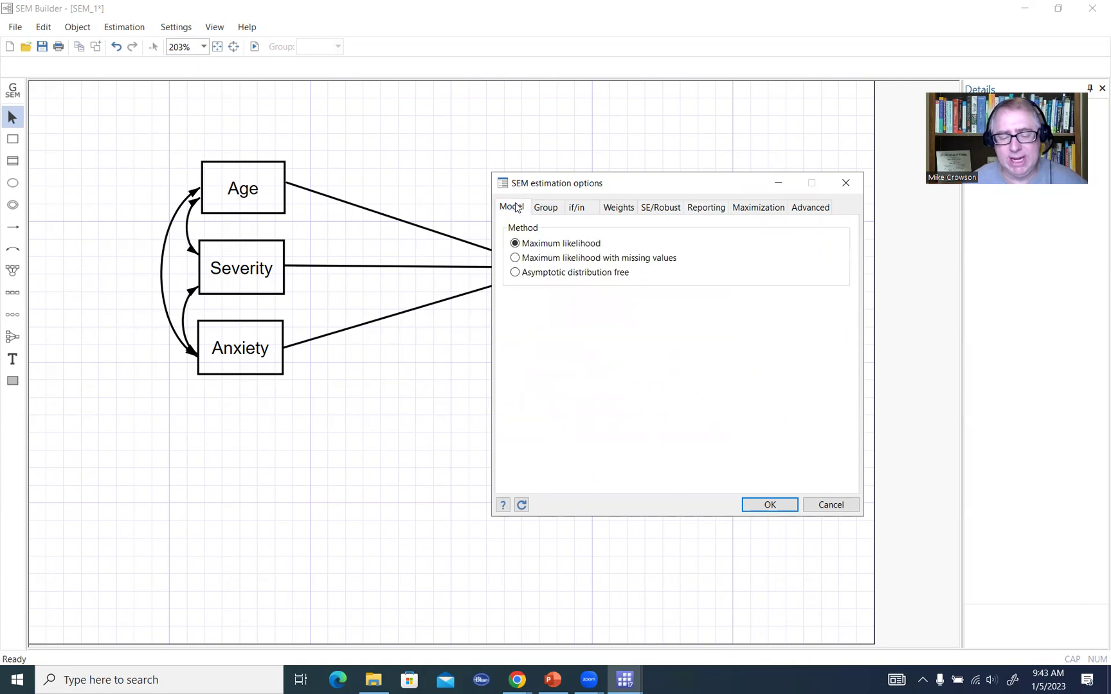
{"action": "left_click", "coordinate": [781, 506]}
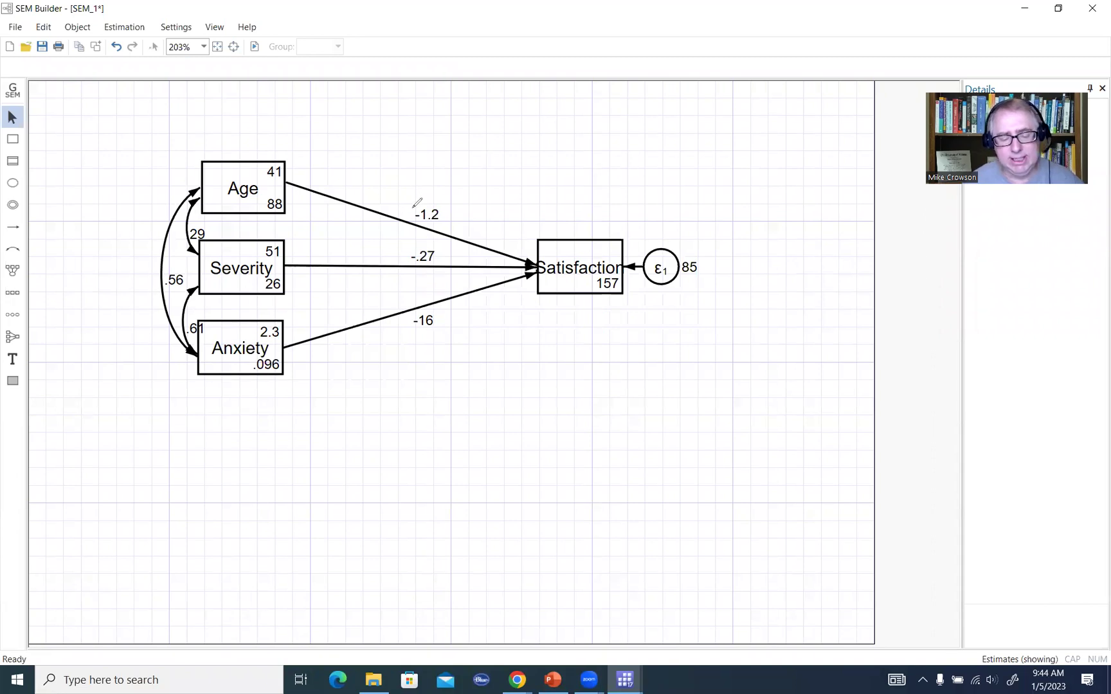
{"action": "mouse_move", "coordinate": [415, 204]}
{"action": "left_mouse_down"}
{"action": "mouse_move", "coordinate": [452, 207]}
{"action": "mouse_move", "coordinate": [400, 205]}
{"action": "mouse_move", "coordinate": [442, 263]}
{"action": "mouse_move", "coordinate": [405, 243]}
{"action": "left_mouse_up"}
{"action": "left_click_drag", "start_coordinate": [417, 301], "coordinate": [430, 294]}
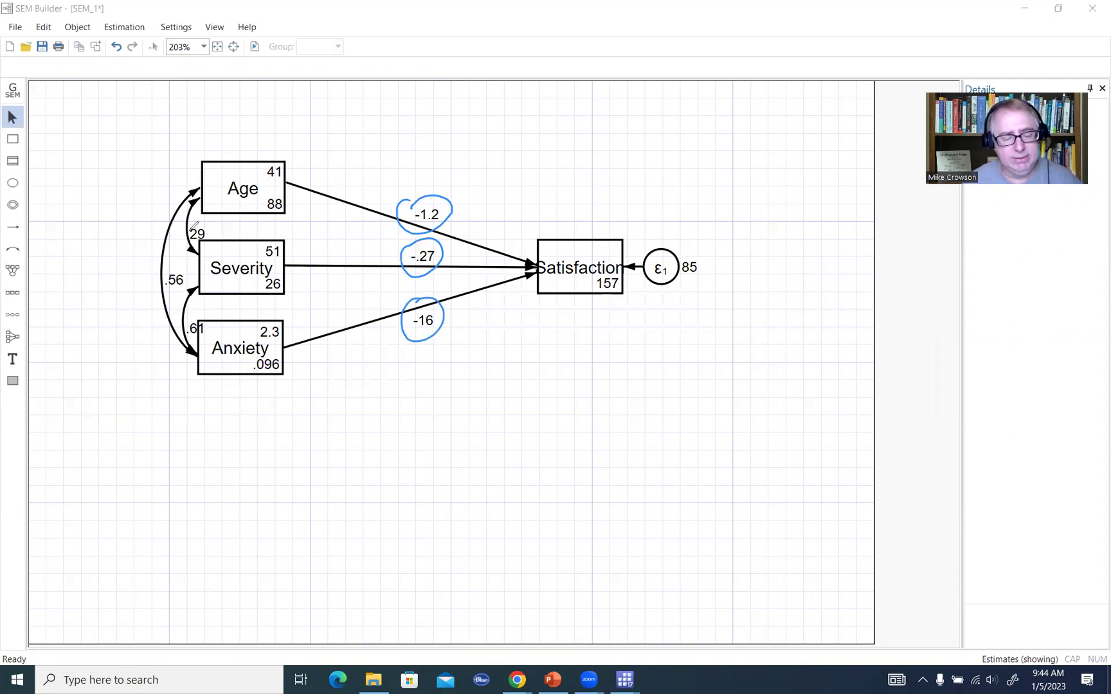
{"action": "mouse_move", "coordinate": [194, 220]}
{"action": "left_mouse_down"}
{"action": "mouse_move", "coordinate": [194, 251]}
{"action": "mouse_move", "coordinate": [187, 225]}
{"action": "left_mouse_up"}
{"action": "left_click_drag", "start_coordinate": [169, 260], "coordinate": [154, 269]}
{"action": "left_click_drag", "start_coordinate": [191, 312], "coordinate": [186, 323]}
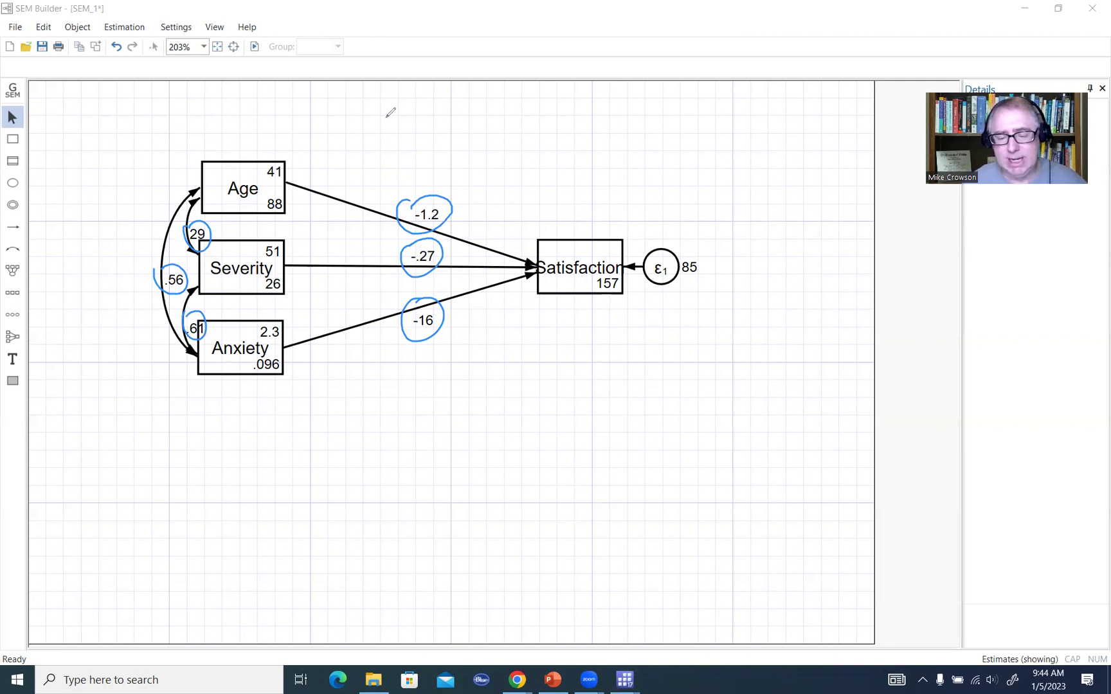
{"action": "left_click", "coordinate": [740, 112]}
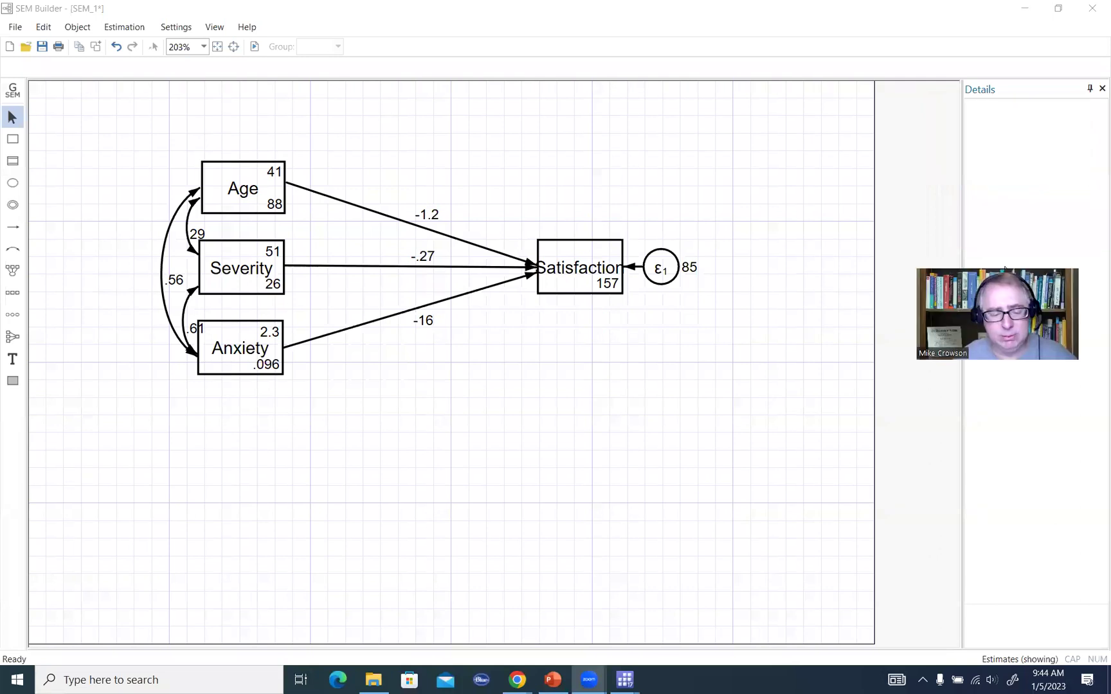
- View the coefficient details of the path from Severity to Satisfaction
{"action": "left_click", "coordinate": [344, 202]}
{"action": "left_click", "coordinate": [399, 258]}
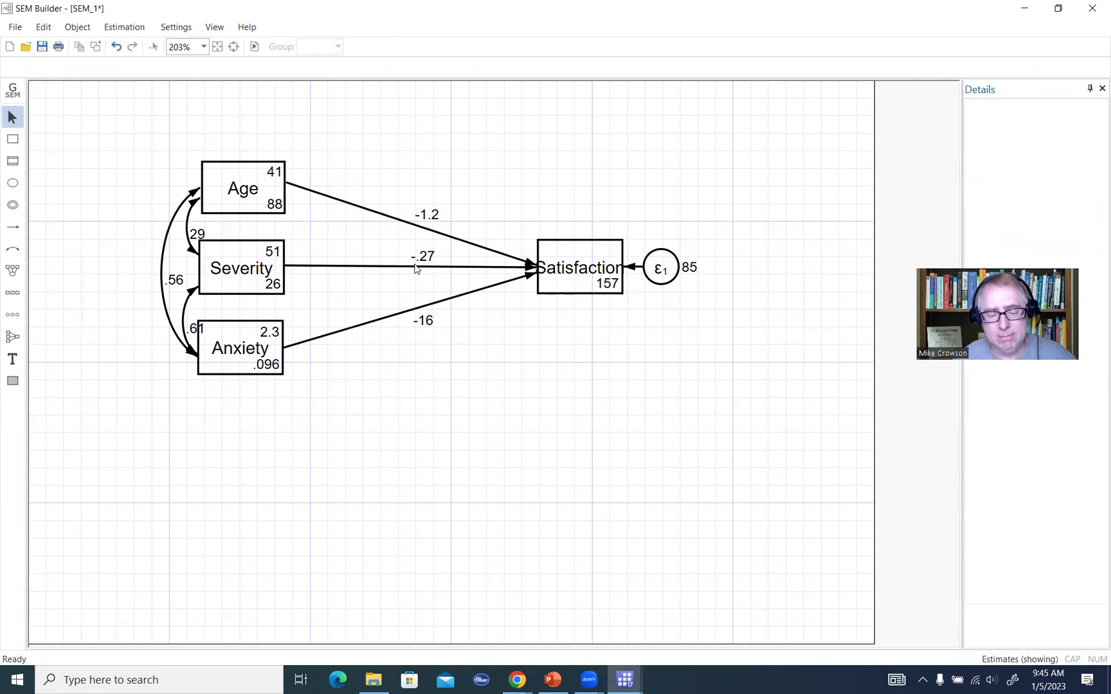
{"action": "left_click", "coordinate": [432, 267]}
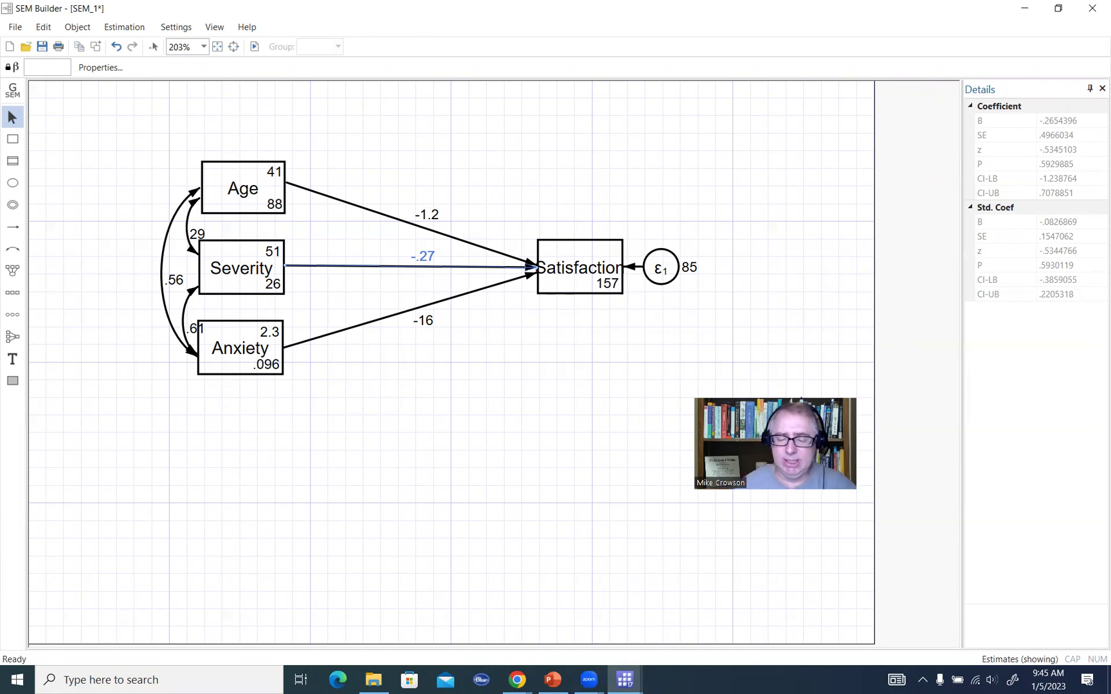
{"action": "left_click", "coordinate": [790, 218]}
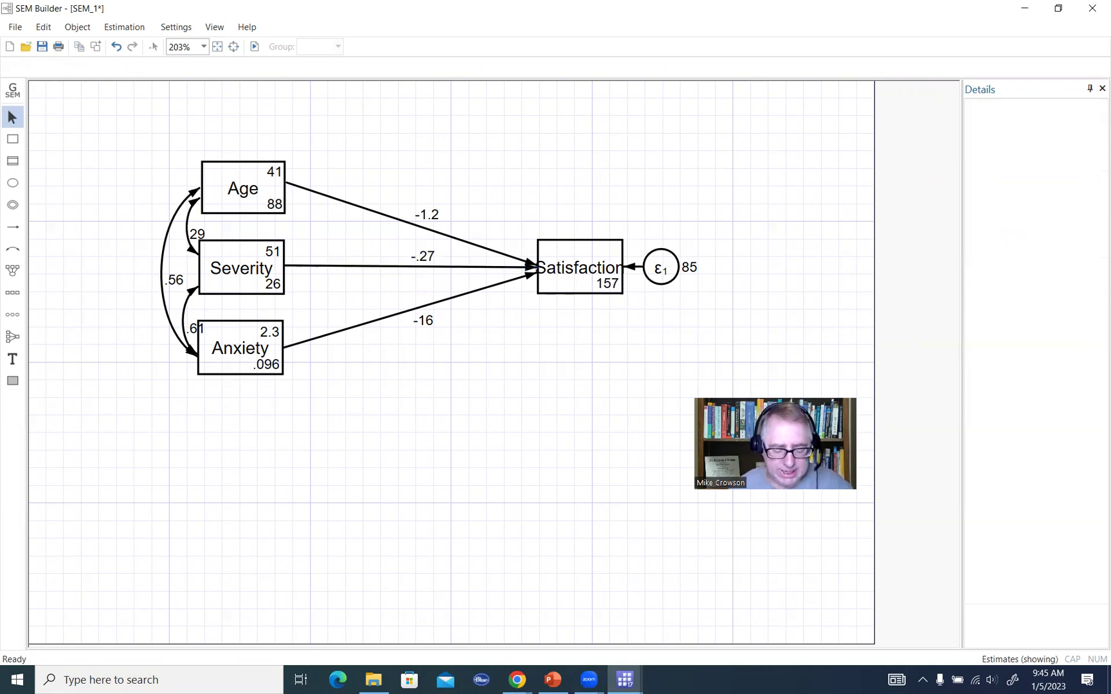
- Switch to the main Stata window and find the sem command above the estimation results
{"action": "left_click", "coordinate": [1058, 11]}
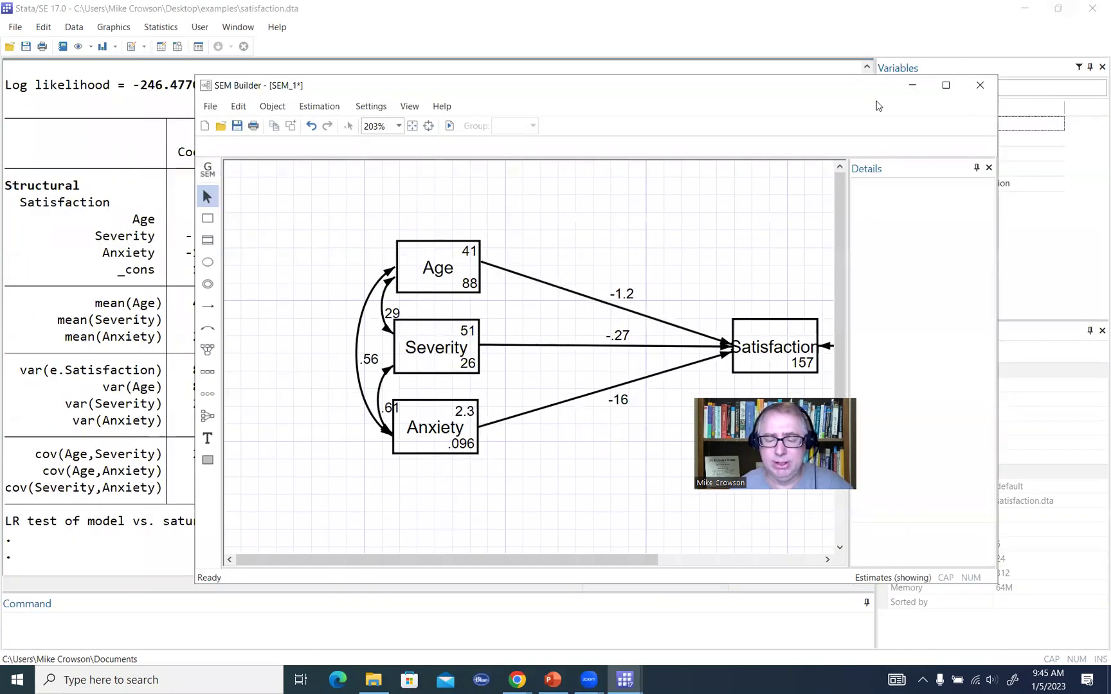
{"action": "left_click_drag", "start_coordinate": [874, 96], "coordinate": [997, 116]}
{"action": "key", "text": "alt+Tab"}
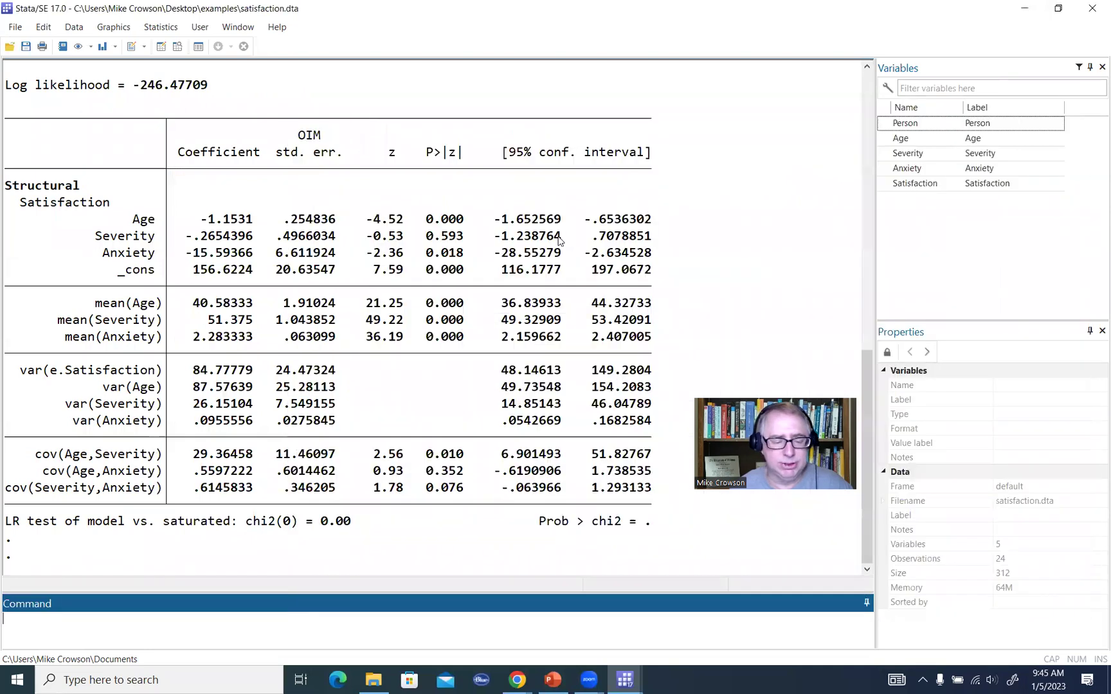
{"action": "scroll", "coordinate": [575, 285], "scroll_direction": "up", "scroll_amount": 3}
{"action": "scroll", "coordinate": [575, 285], "scroll_direction": "up", "scroll_amount": 5}
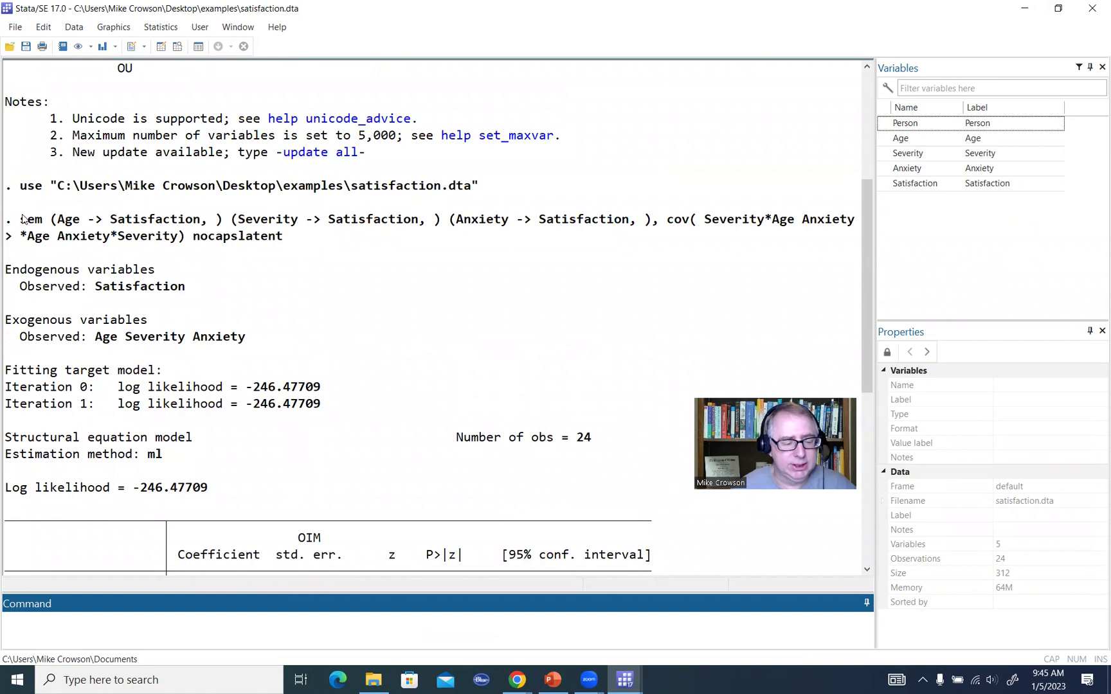
- Highlight the full sem command and its paths from Age, Severity and Anxiety to Satisfaction
{"action": "left_click_drag", "start_coordinate": [21, 220], "coordinate": [285, 239]}
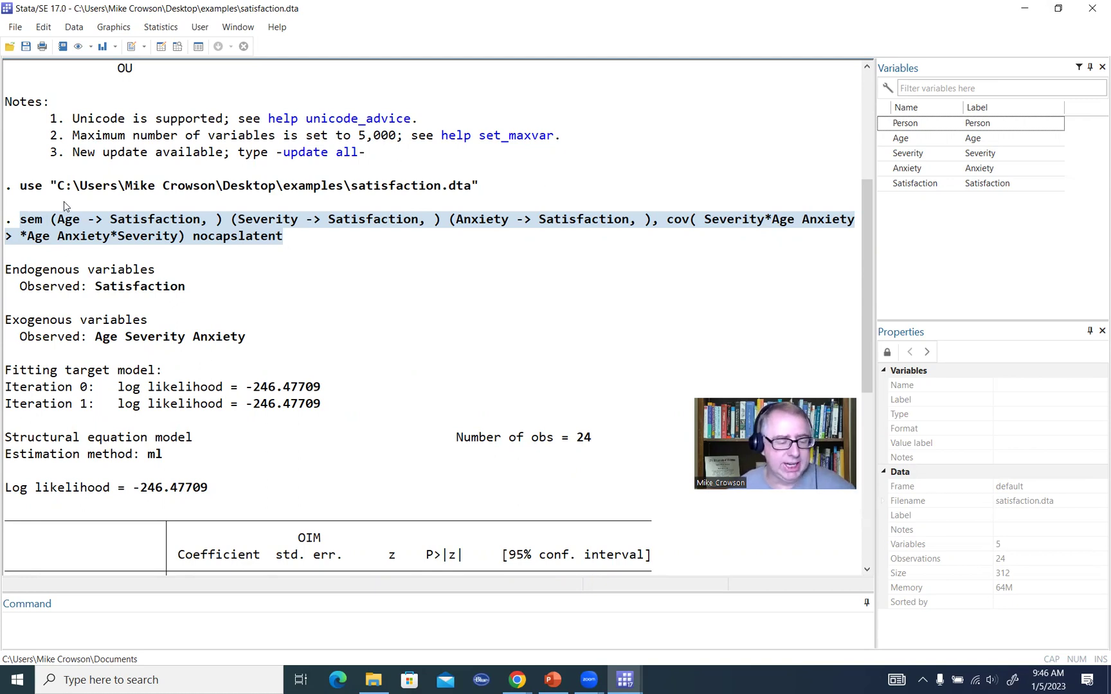
{"action": "left_click", "coordinate": [35, 224]}
{"action": "double_click", "coordinate": [37, 224]}
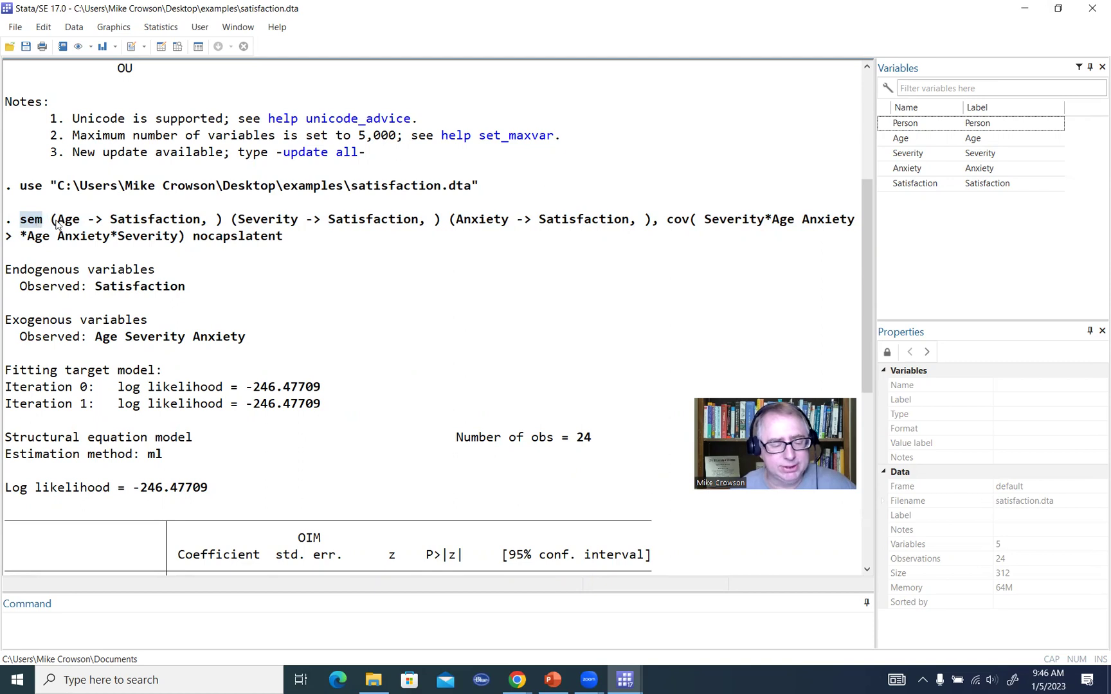
{"action": "left_click", "coordinate": [61, 220]}
{"action": "left_click_drag", "start_coordinate": [62, 220], "coordinate": [198, 230]}
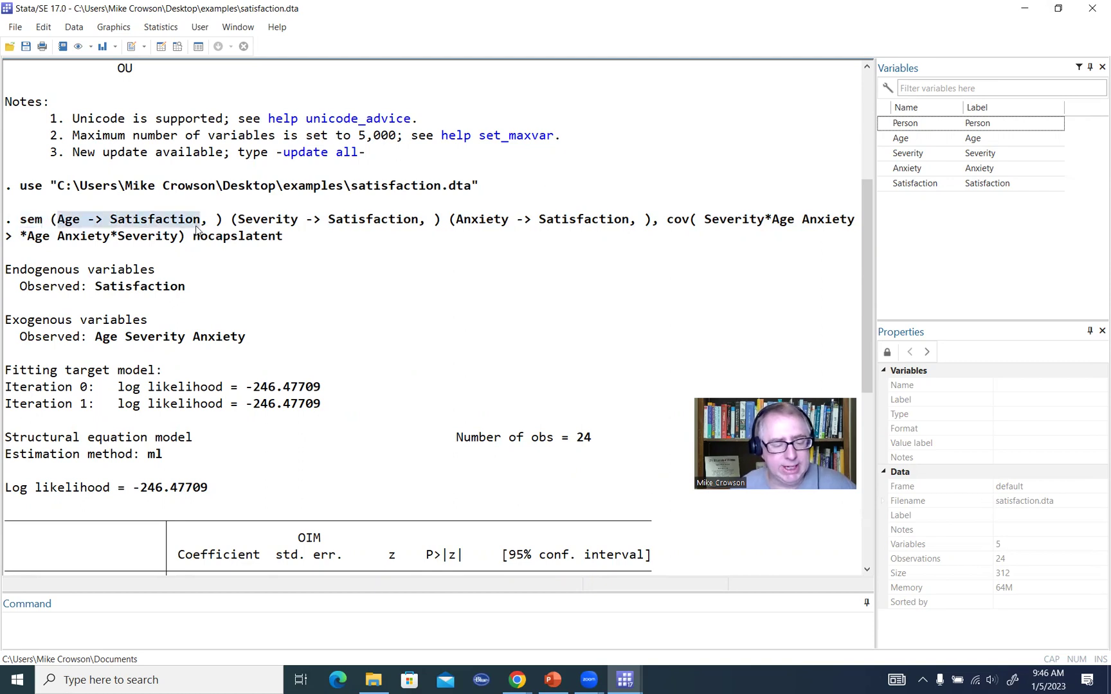
{"action": "left_click", "coordinate": [92, 227]}
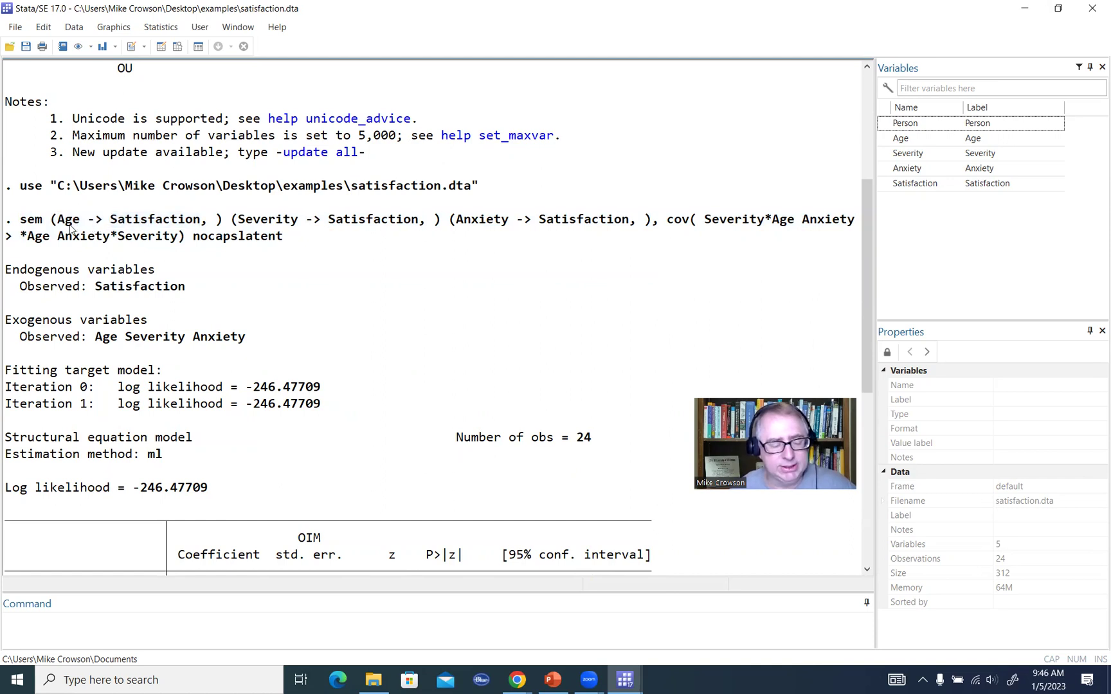
{"action": "left_click_drag", "start_coordinate": [58, 223], "coordinate": [612, 221]}
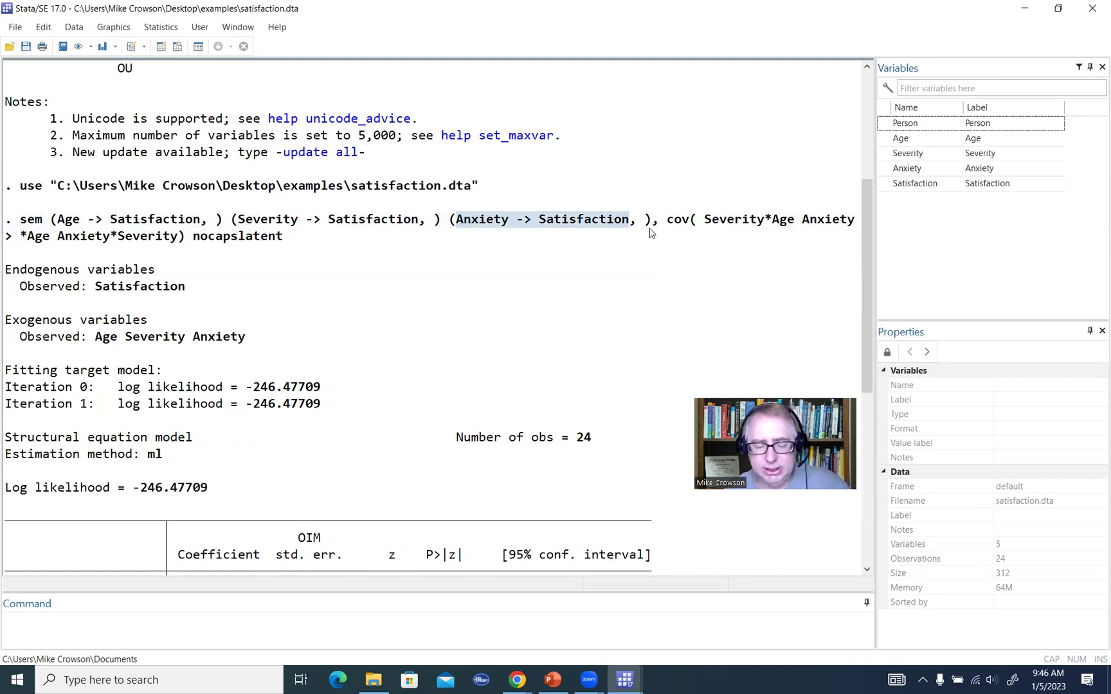
- Highlight the cov option of the sem command and its terms Severity*Age, Anxiety*Age and Anxiety*Severity
{"action": "left_click_drag", "start_coordinate": [654, 225], "coordinate": [670, 224]}
{"action": "left_click", "coordinate": [670, 223]}
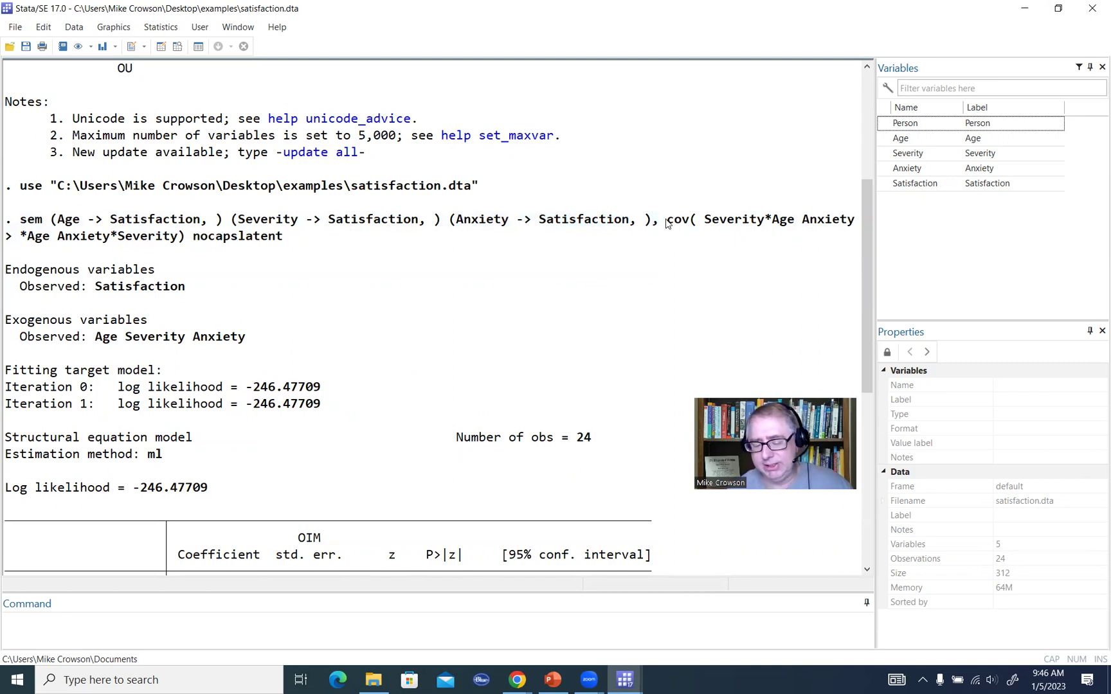
{"action": "left_click_drag", "start_coordinate": [668, 223], "coordinate": [685, 230]}
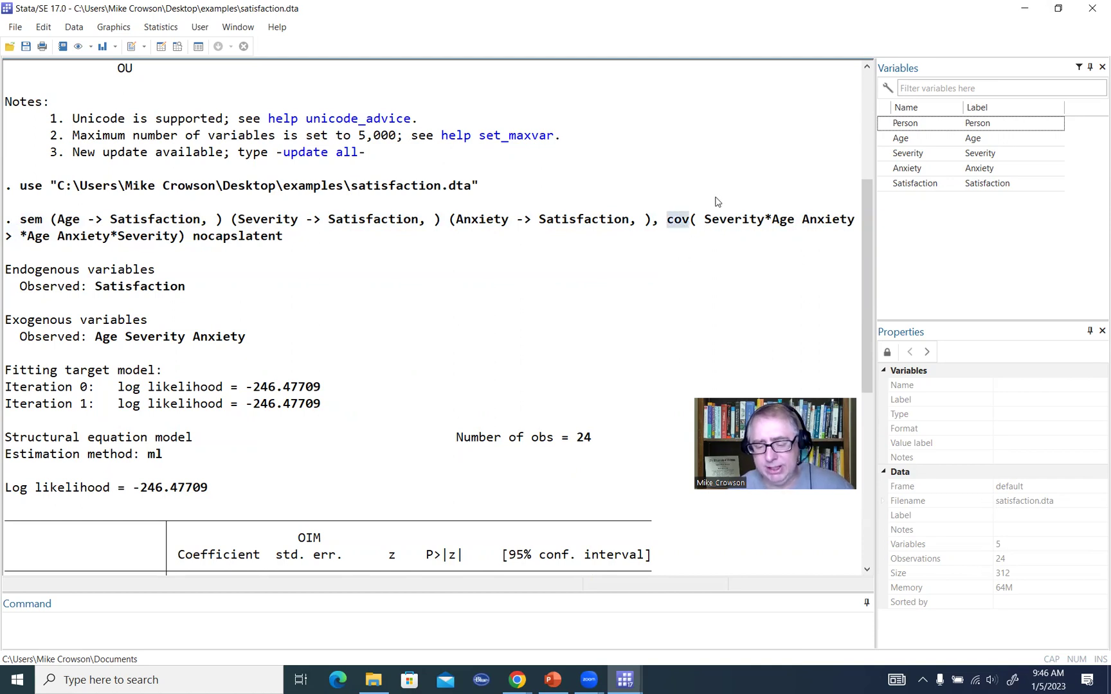
{"action": "left_click_drag", "start_coordinate": [705, 226], "coordinate": [791, 230]}
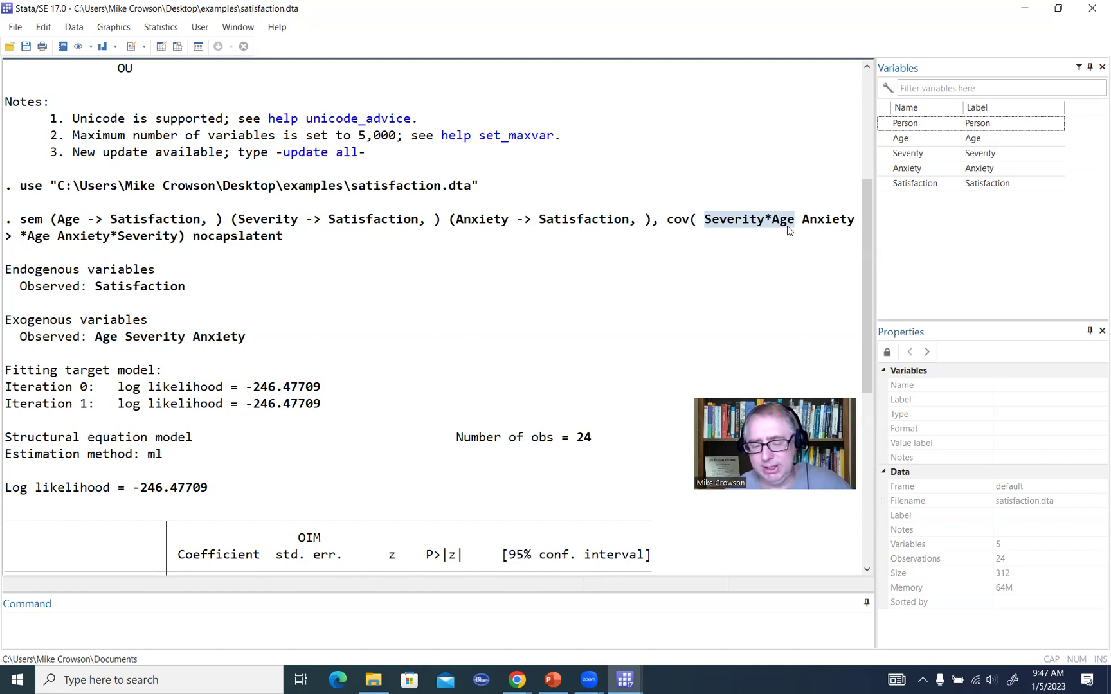
{"action": "left_click_drag", "start_coordinate": [803, 224], "coordinate": [849, 223]}
{"action": "left_click_drag", "start_coordinate": [22, 235], "coordinate": [50, 241]}
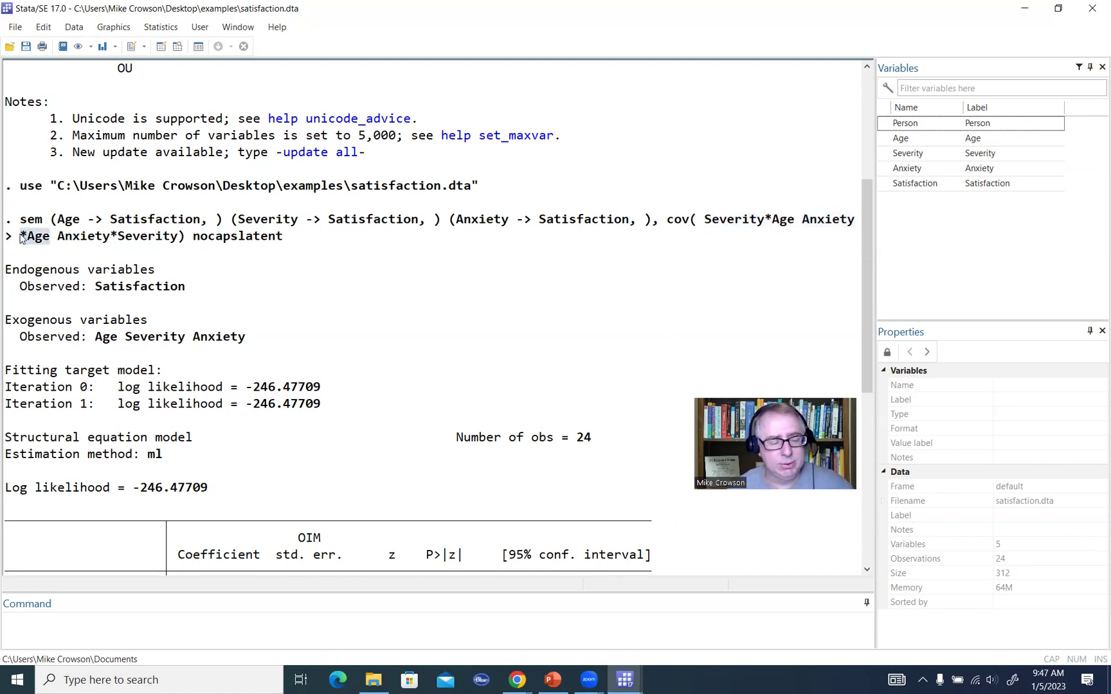
{"action": "left_click", "coordinate": [10, 237]}
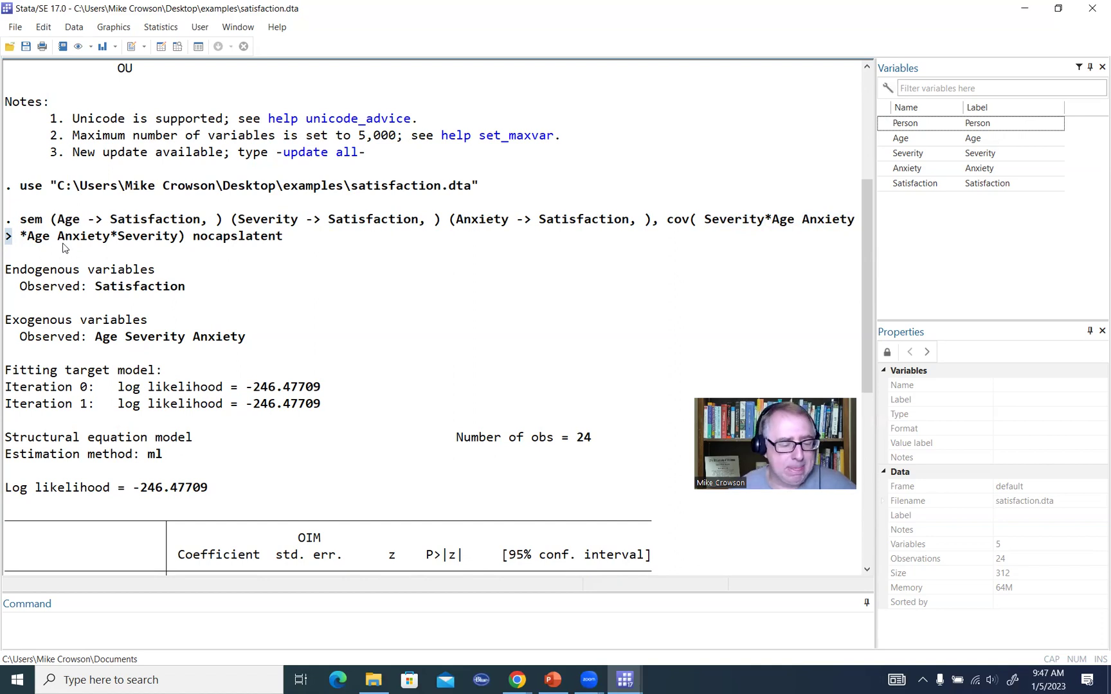
{"action": "left_click_drag", "start_coordinate": [58, 239], "coordinate": [175, 239]}
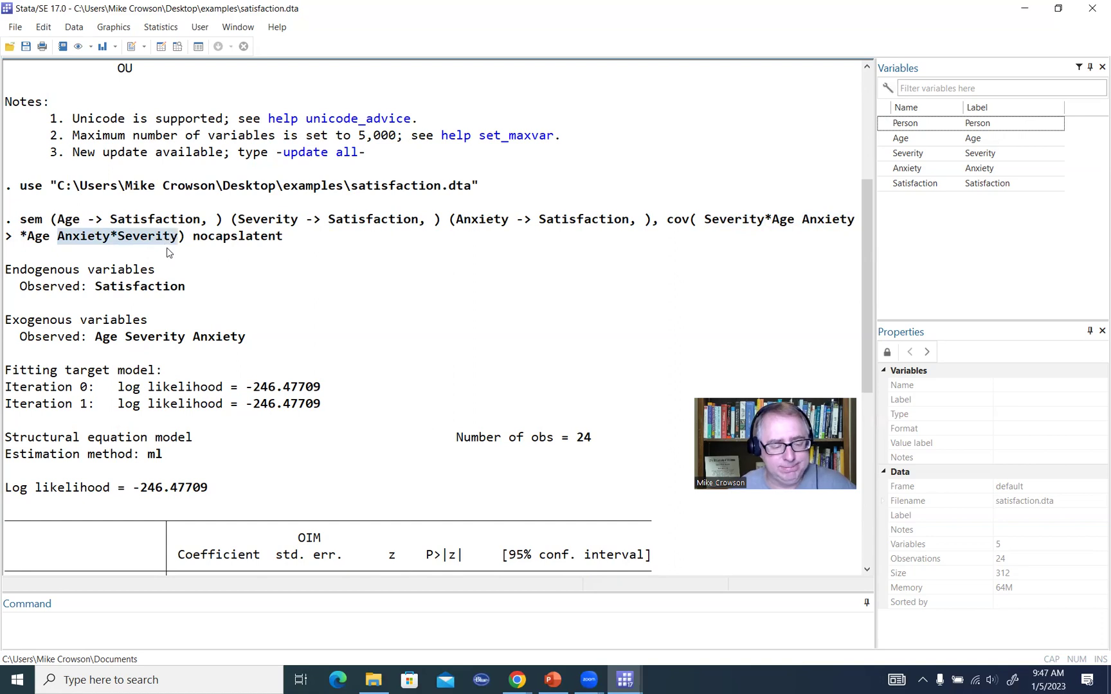
- Examine the estimation table, marking the structural coefficients and the standard error, z and P>|z| columns, and clear the marks
{"action": "left_click", "coordinate": [279, 295]}
{"action": "scroll", "coordinate": [278, 295], "scroll_direction": "down", "scroll_amount": 4}
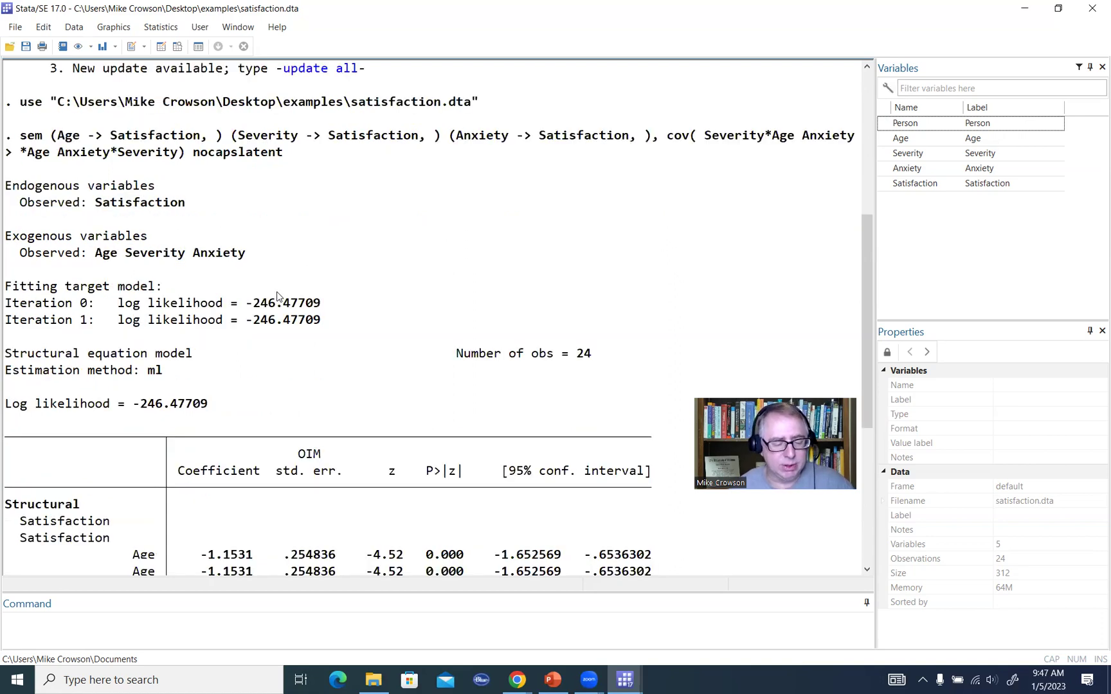
{"action": "scroll", "coordinate": [278, 297], "scroll_direction": "down", "scroll_amount": 3}
{"action": "scroll", "coordinate": [279, 297], "scroll_direction": "down", "scroll_amount": 1}
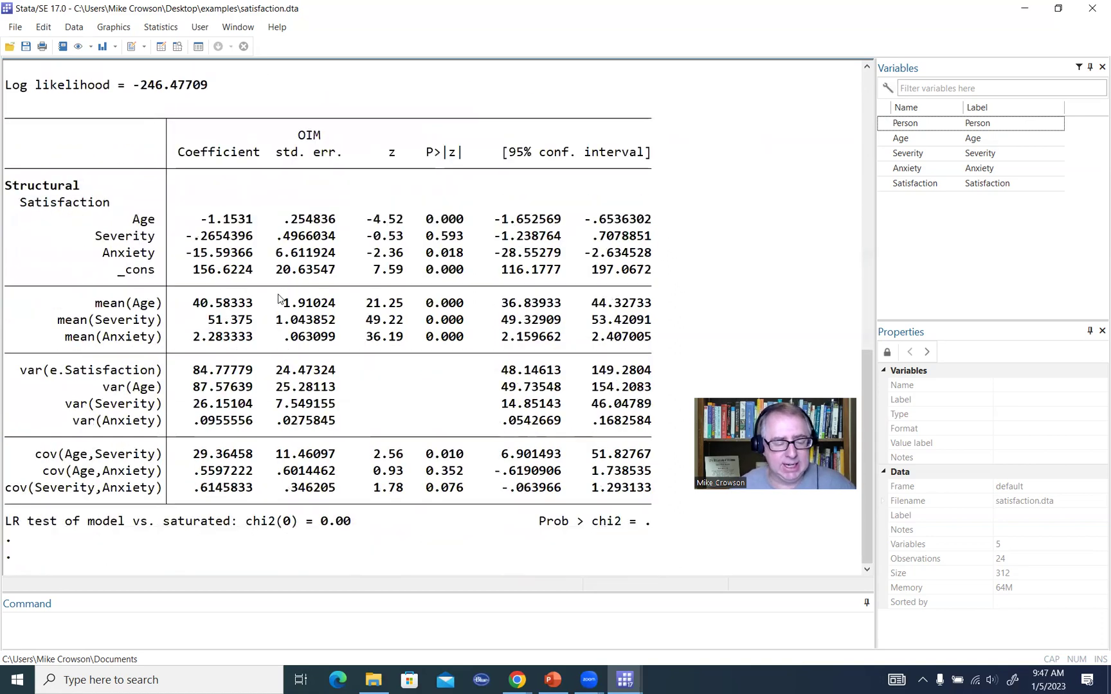
{"action": "left_click", "coordinate": [523, 117]}
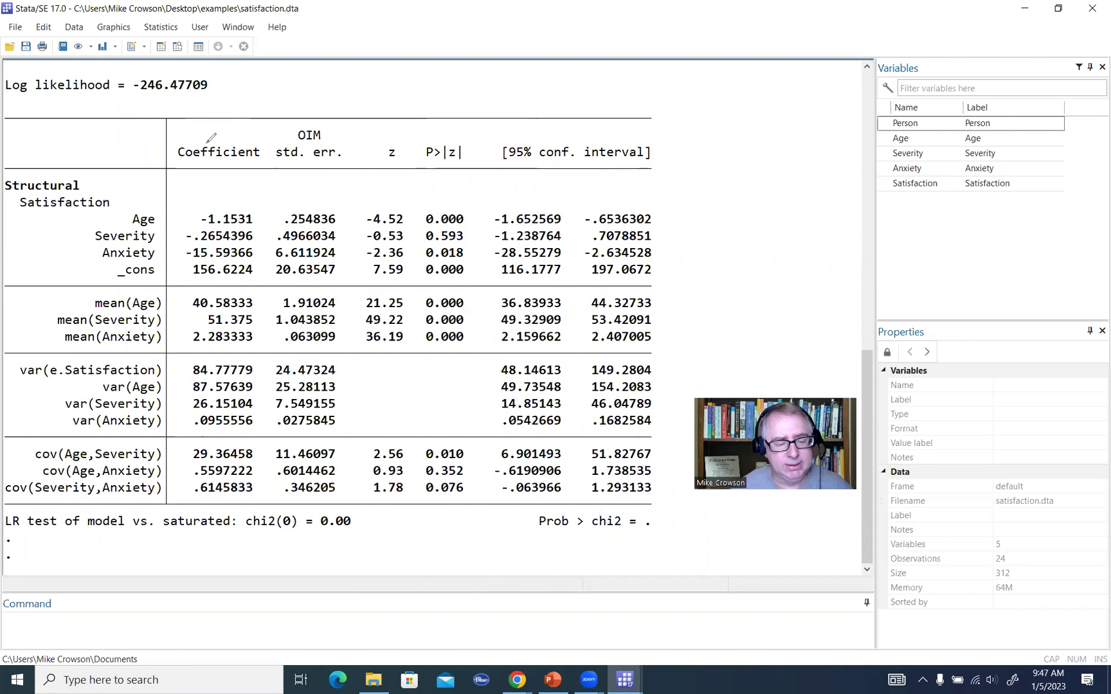
{"action": "mouse_move", "coordinate": [210, 138]}
{"action": "left_mouse_down"}
{"action": "mouse_move", "coordinate": [254, 136]}
{"action": "mouse_move", "coordinate": [265, 153]}
{"action": "mouse_move", "coordinate": [205, 169]}
{"action": "mouse_move", "coordinate": [226, 128]}
{"action": "left_mouse_up"}
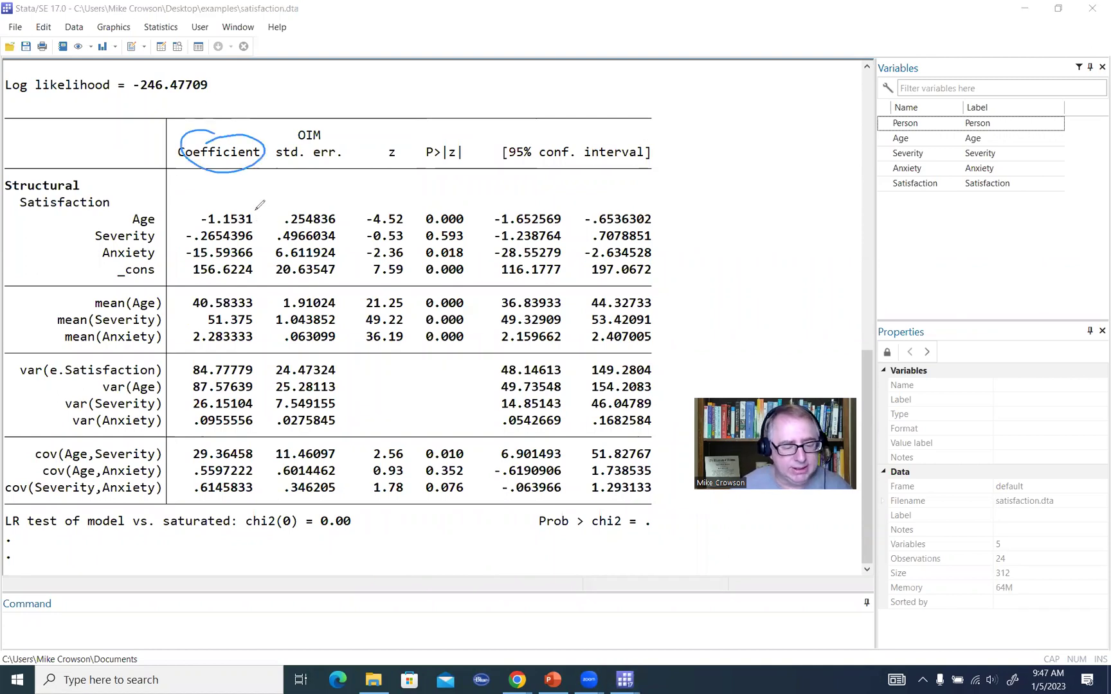
{"action": "mouse_move", "coordinate": [255, 211]}
{"action": "left_mouse_down"}
{"action": "mouse_move", "coordinate": [264, 238]}
{"action": "mouse_move", "coordinate": [254, 270]}
{"action": "left_mouse_up"}
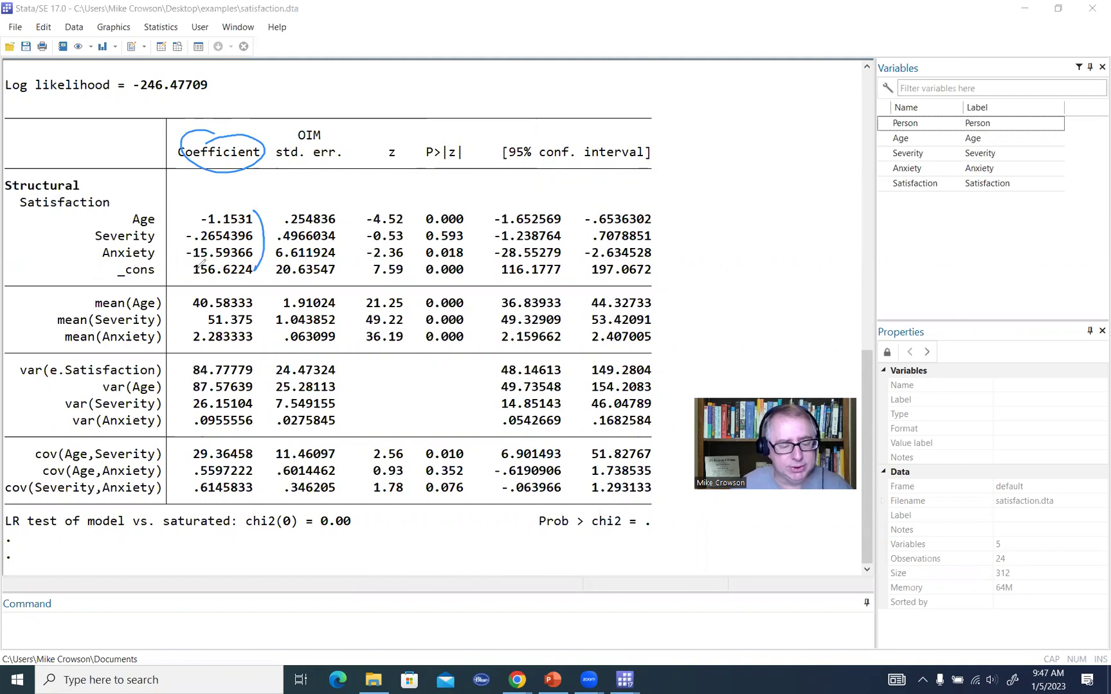
{"action": "left_click_drag", "start_coordinate": [169, 272], "coordinate": [189, 273]}
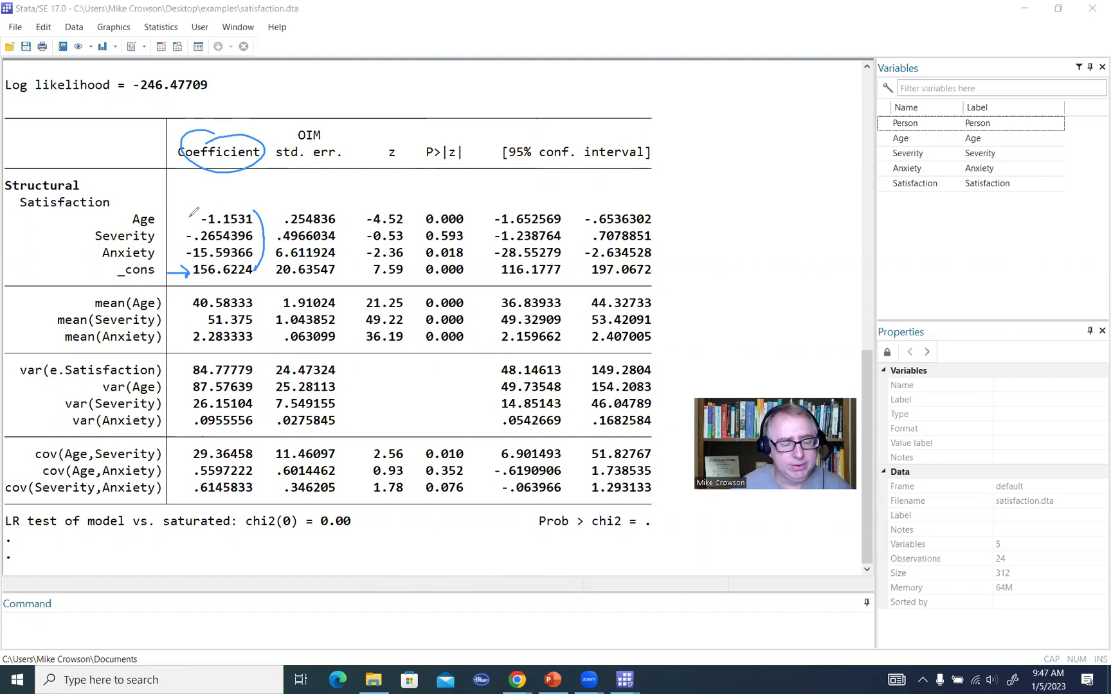
{"action": "left_click_drag", "start_coordinate": [191, 215], "coordinate": [187, 266]}
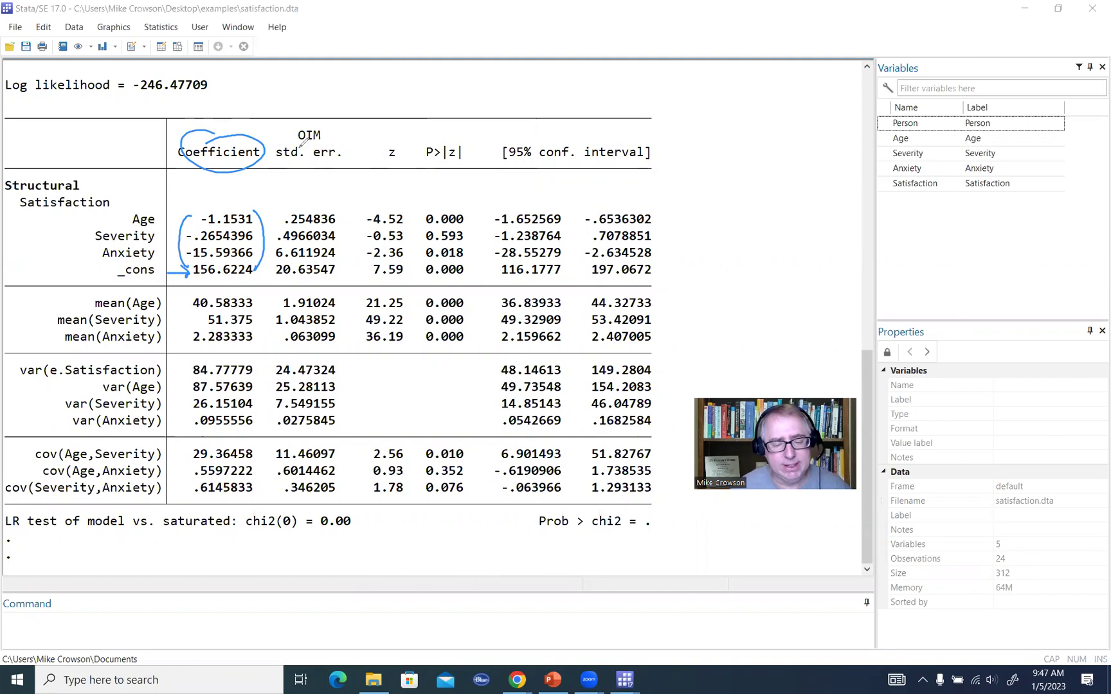
{"action": "mouse_move", "coordinate": [299, 124]}
{"action": "left_mouse_down"}
{"action": "mouse_move", "coordinate": [333, 158]}
{"action": "mouse_move", "coordinate": [378, 171]}
{"action": "mouse_move", "coordinate": [383, 146]}
{"action": "mouse_move", "coordinate": [469, 159]}
{"action": "mouse_move", "coordinate": [412, 153]}
{"action": "mouse_move", "coordinate": [444, 137]}
{"action": "left_mouse_up"}
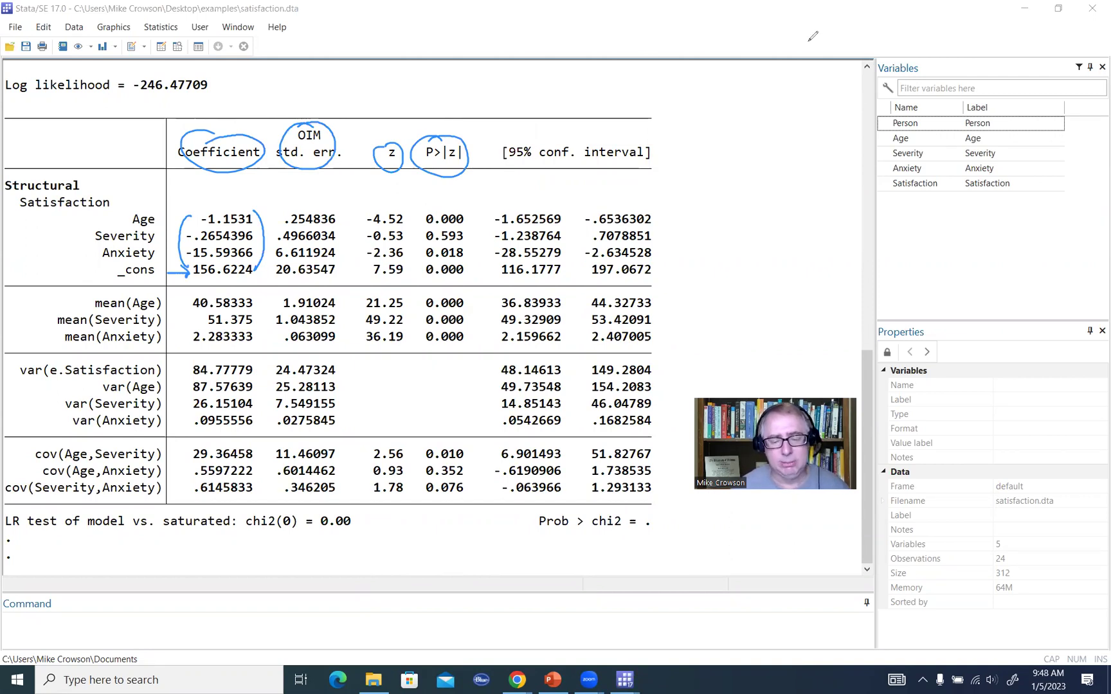
{"action": "key", "text": "e"}
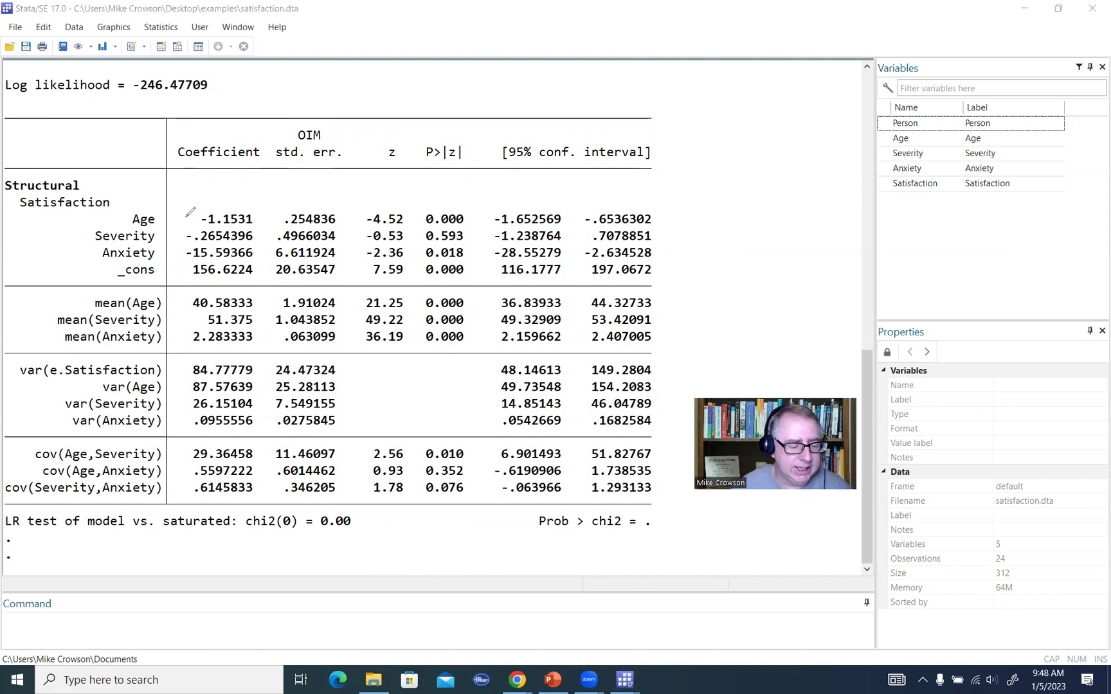
- Mark the Age, Severity and Anxiety slopes and p-values, strike through the Severity coefficient, and clear the annotations
{"action": "left_click_drag", "start_coordinate": [256, 214], "coordinate": [257, 260]}
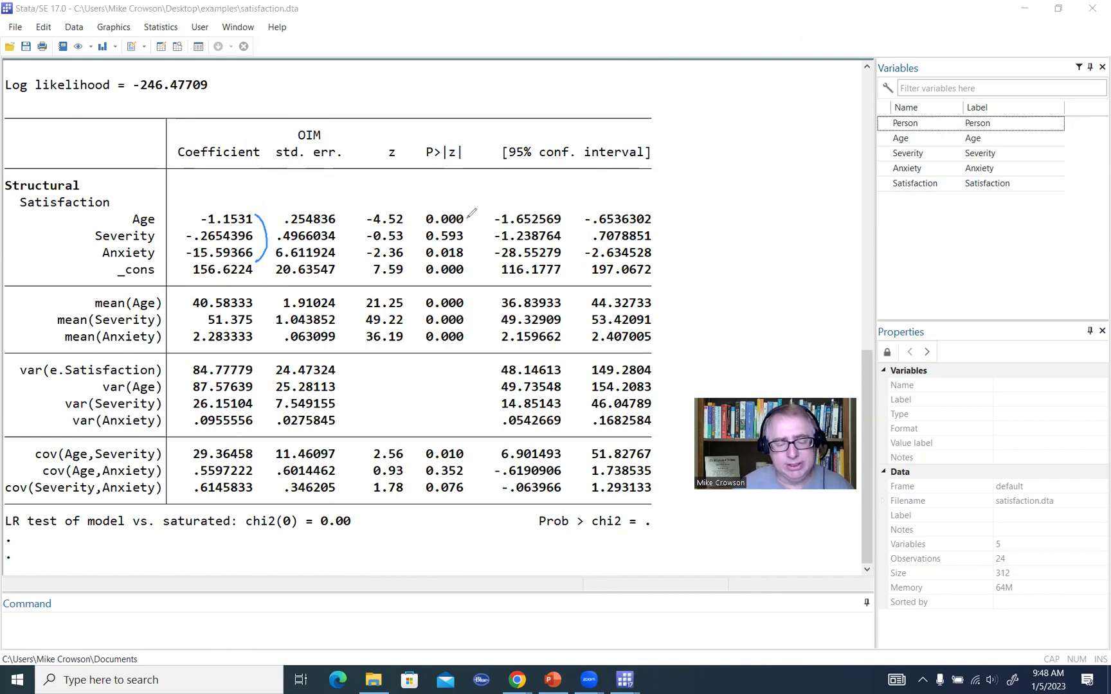
{"action": "mouse_move", "coordinate": [465, 216]}
{"action": "left_mouse_down"}
{"action": "mouse_move", "coordinate": [476, 206]}
{"action": "mouse_move", "coordinate": [481, 241]}
{"action": "left_mouse_up"}
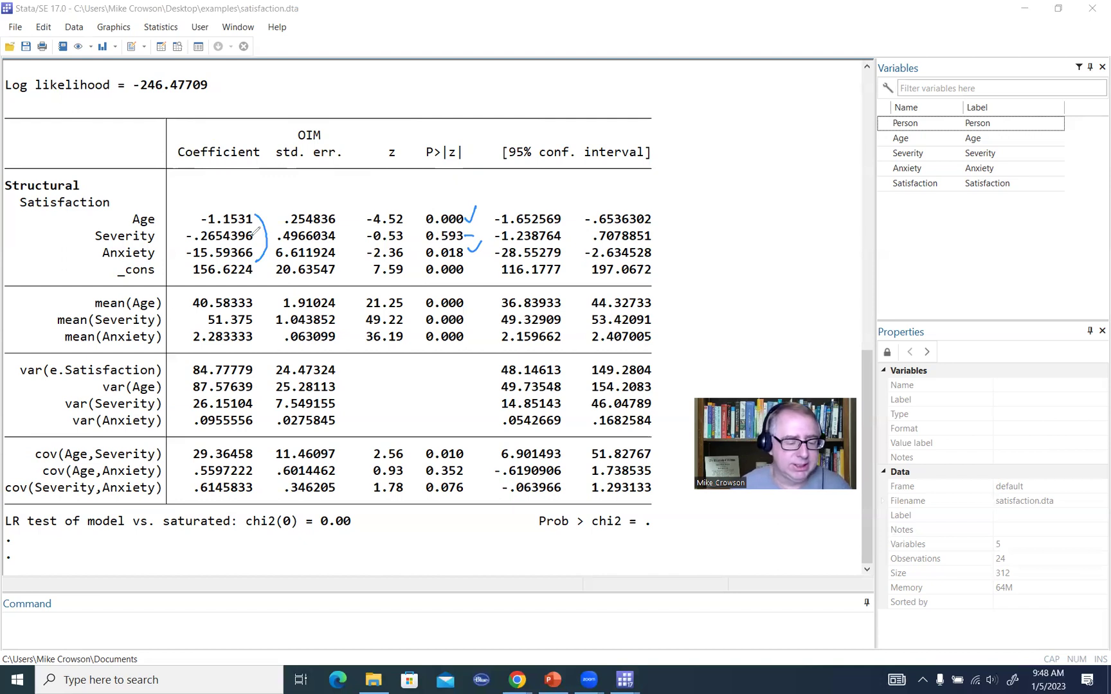
{"action": "left_click_drag", "start_coordinate": [257, 237], "coordinate": [182, 237]}
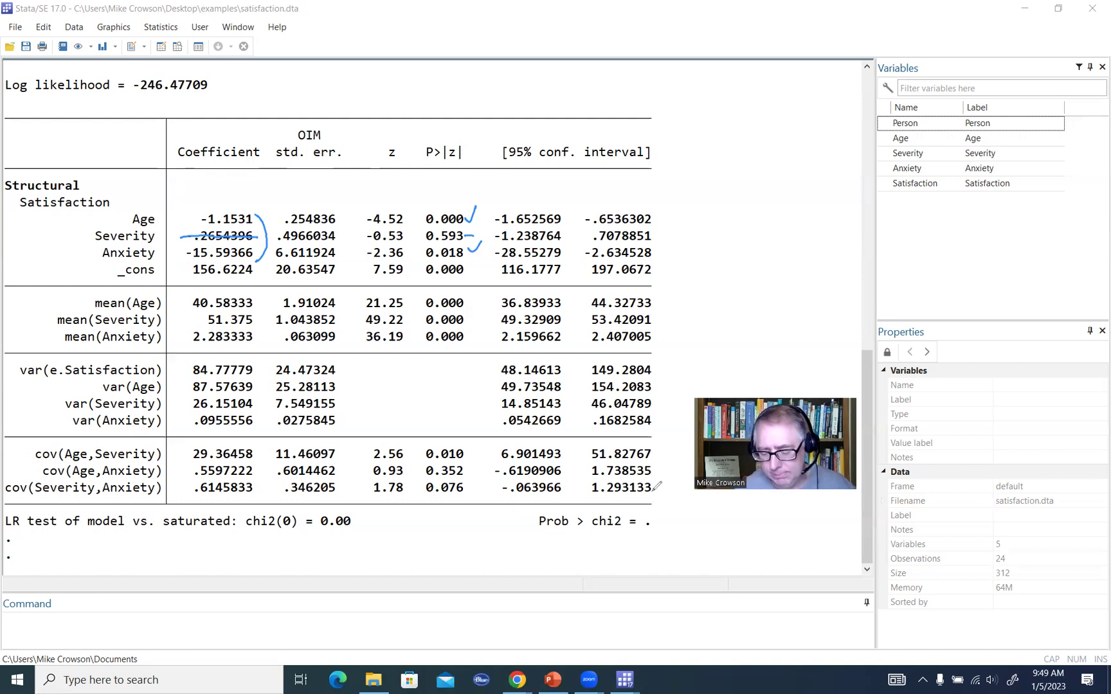
{"action": "key", "text": "e"}
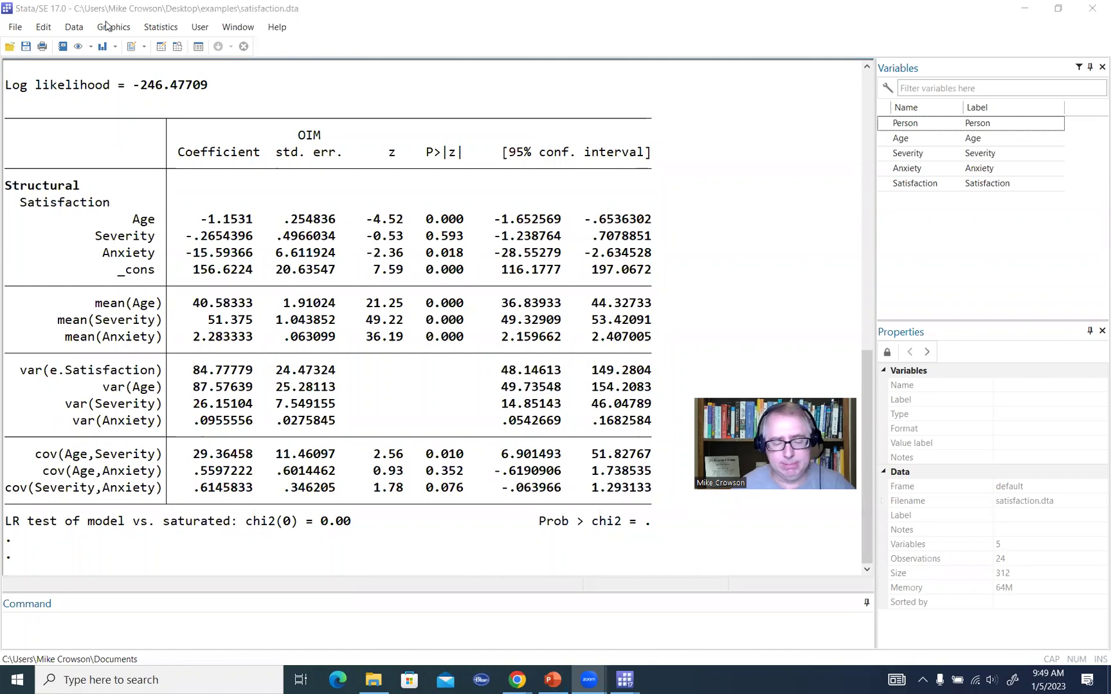
- Run the equation-level goodness-of-fit postestimation report (eqgof) for the sem model and close the Postestimation Selector
{"action": "left_click", "coordinate": [160, 29]}
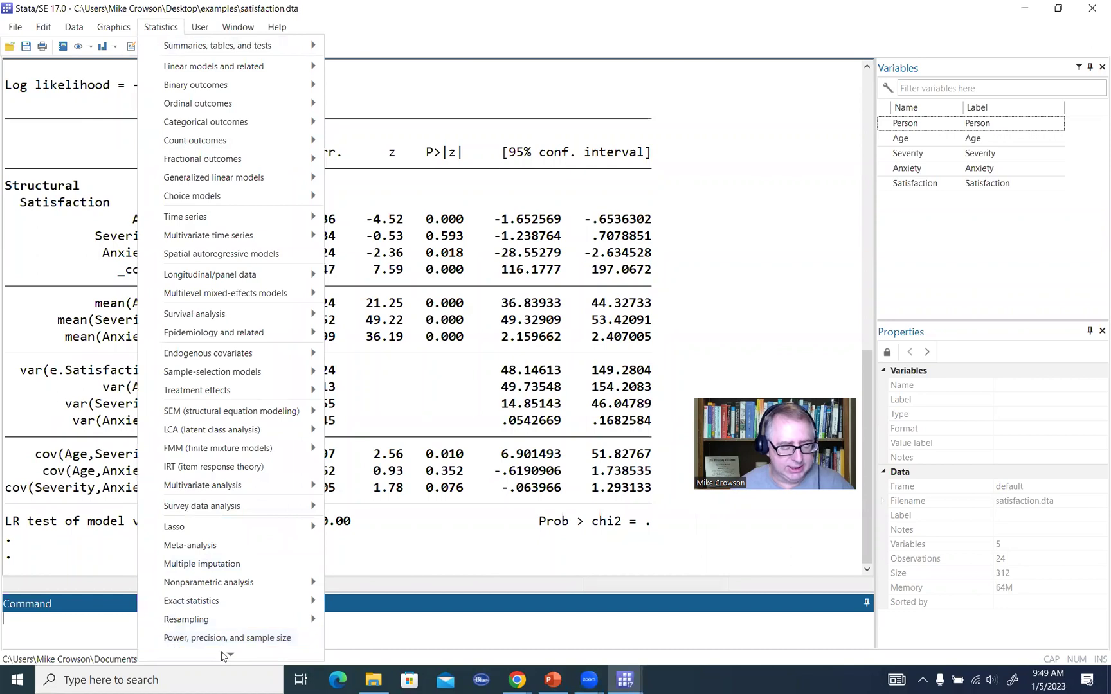
{"action": "mouse_move", "coordinate": [223, 655]}
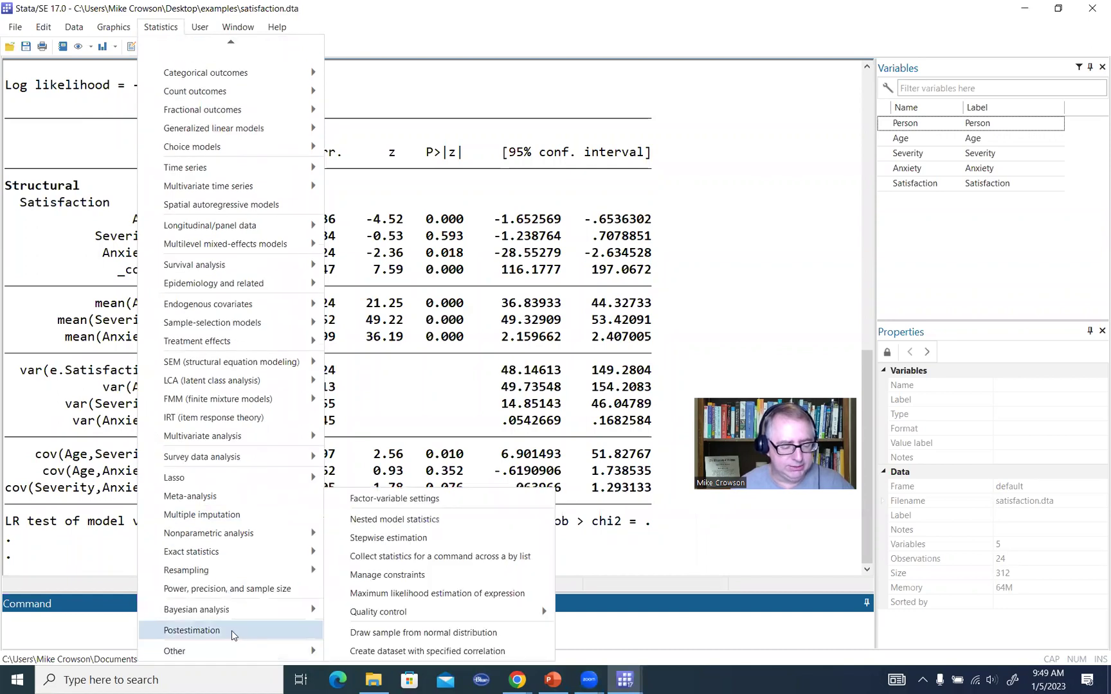
{"action": "left_click", "coordinate": [232, 631]}
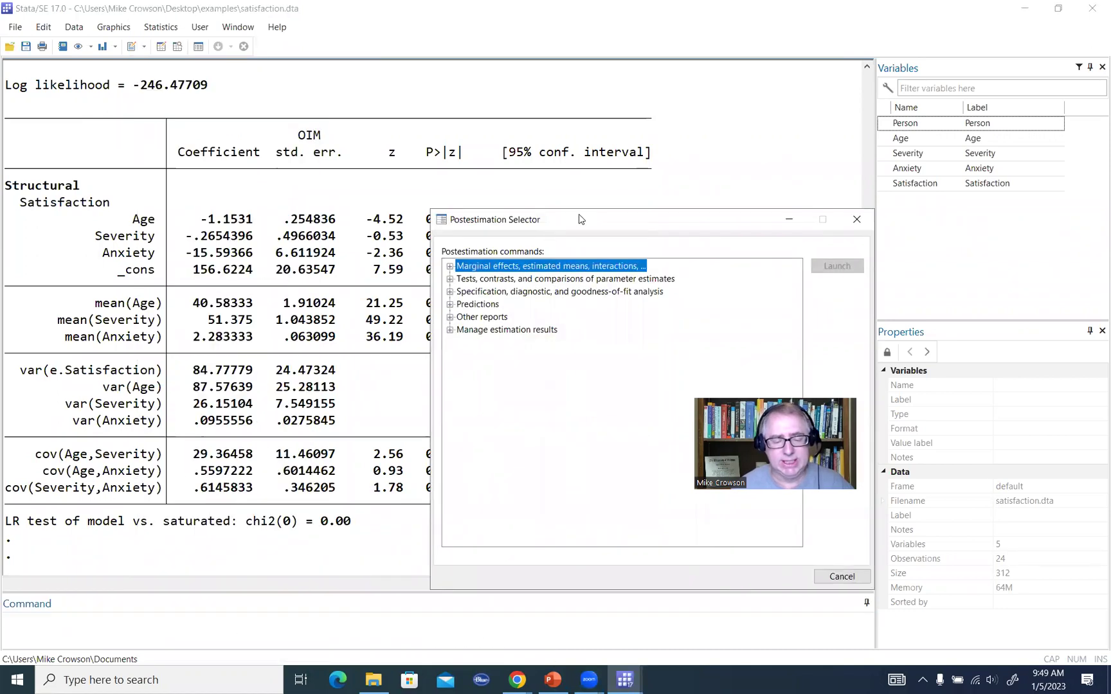
{"action": "left_click_drag", "start_coordinate": [581, 219], "coordinate": [567, 158]}
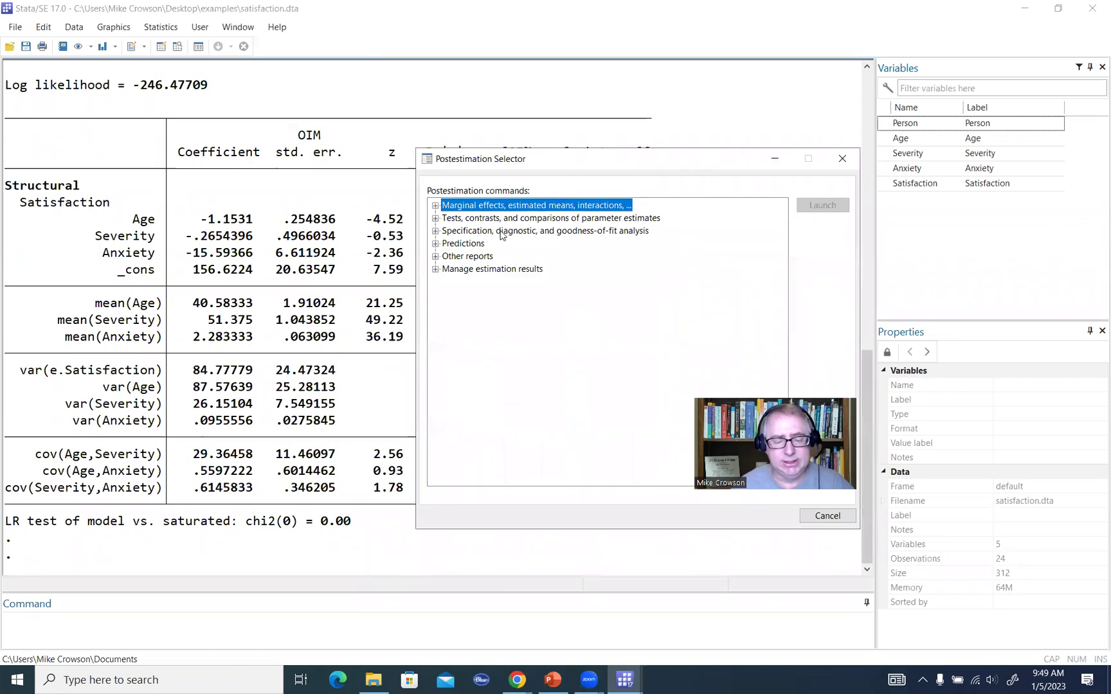
{"action": "double_click", "coordinate": [501, 236]}
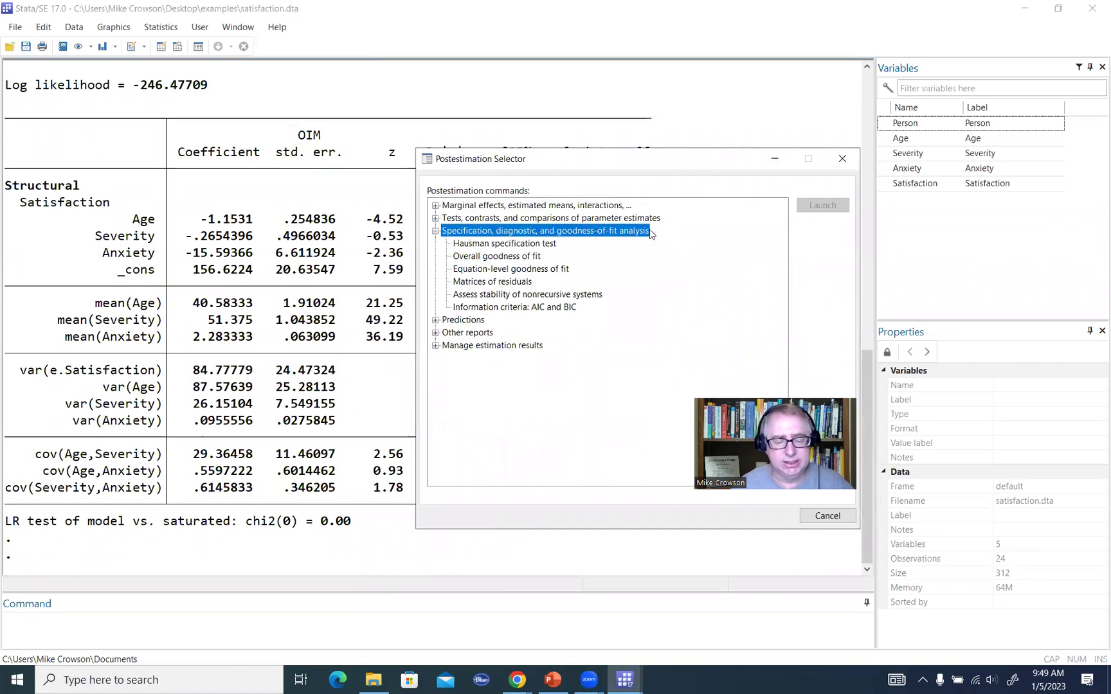
{"action": "double_click", "coordinate": [500, 270]}
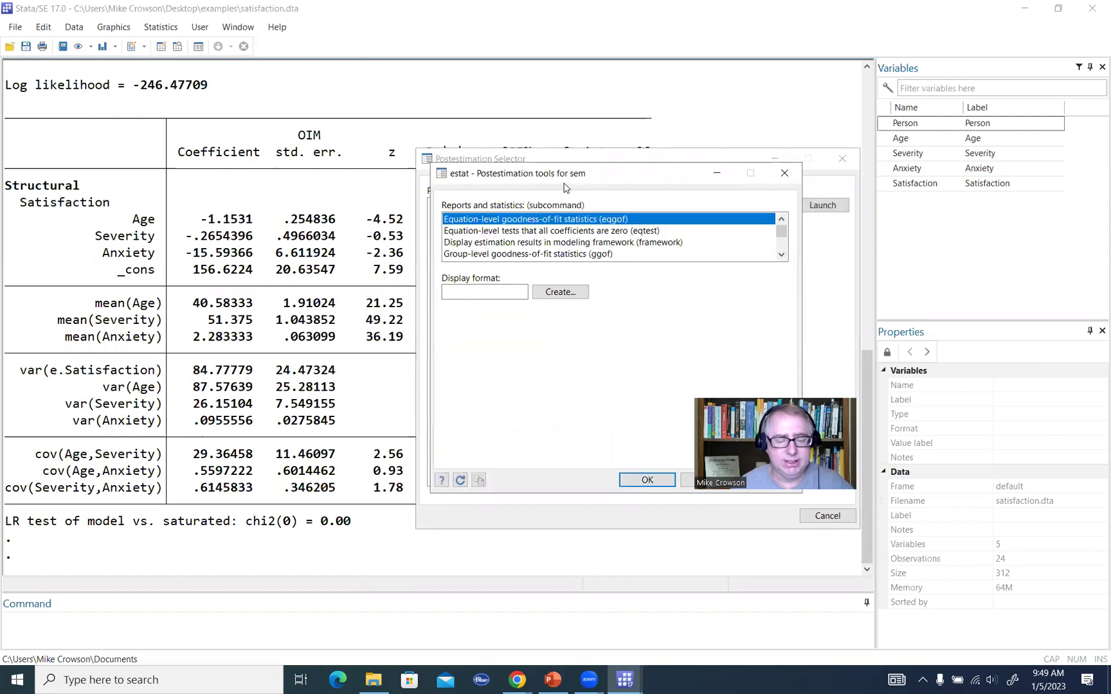
{"action": "left_click", "coordinate": [644, 480]}
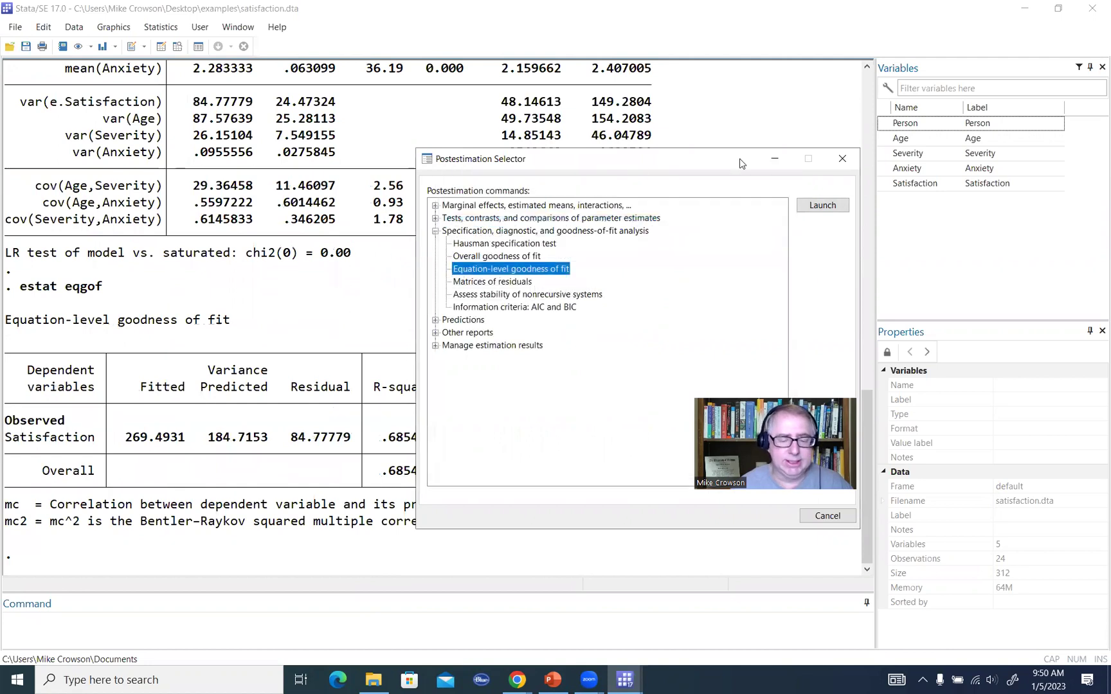
{"action": "left_click", "coordinate": [845, 157]}
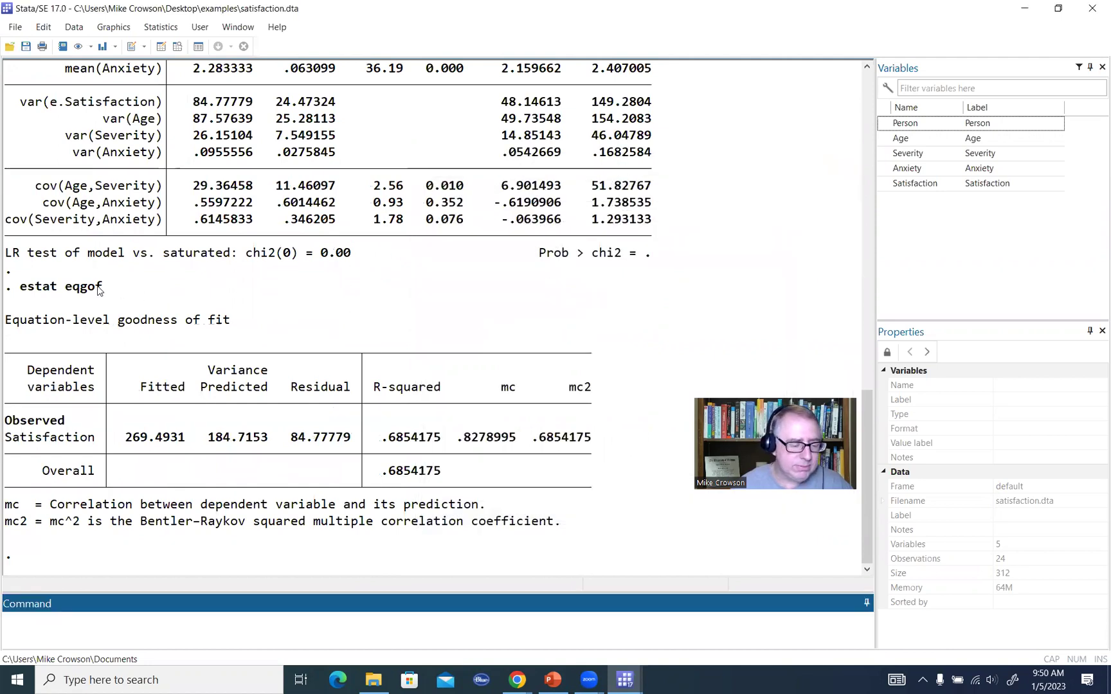
- Run the command estat eqgof, circle the Satisfaction R-squared in its output table, and clear the mark
{"action": "left_click_drag", "start_coordinate": [20, 287], "coordinate": [105, 292]}
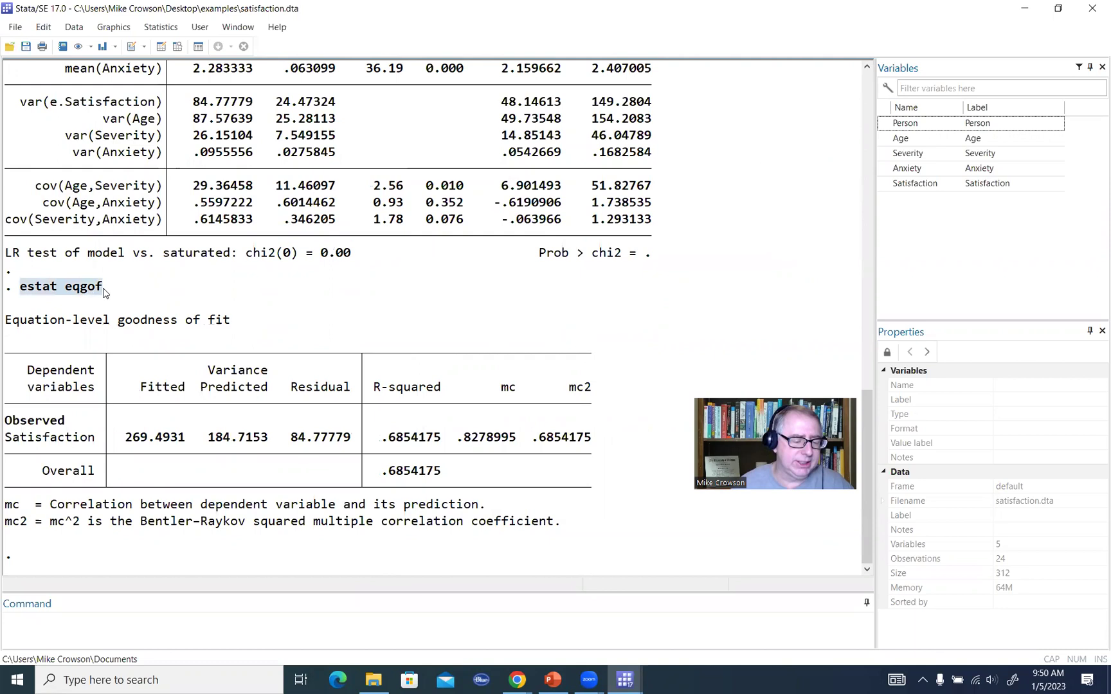
{"action": "left_click", "coordinate": [59, 629]}
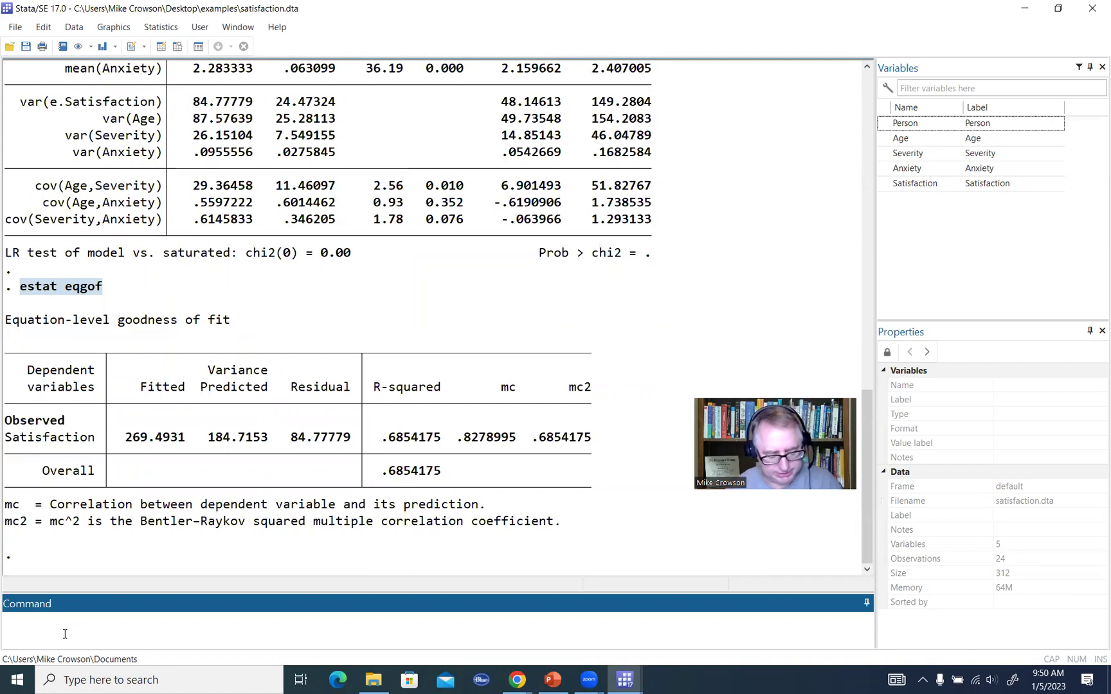
{"action": "type", "text": "estat "}
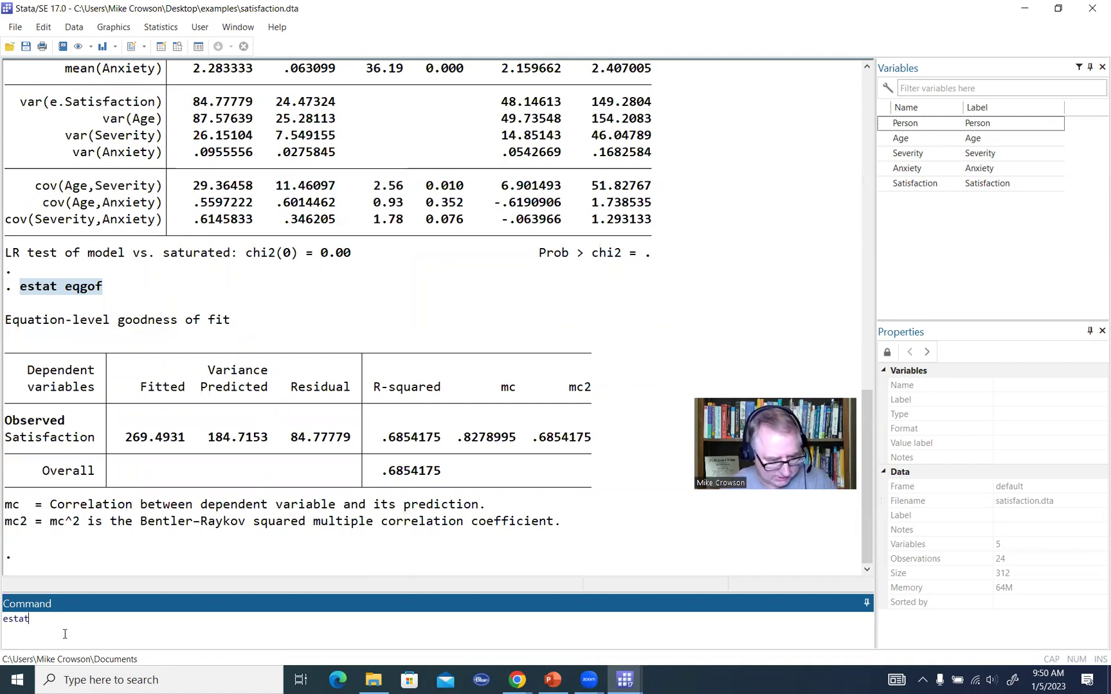
{"action": "type", "text": "eqgo"}
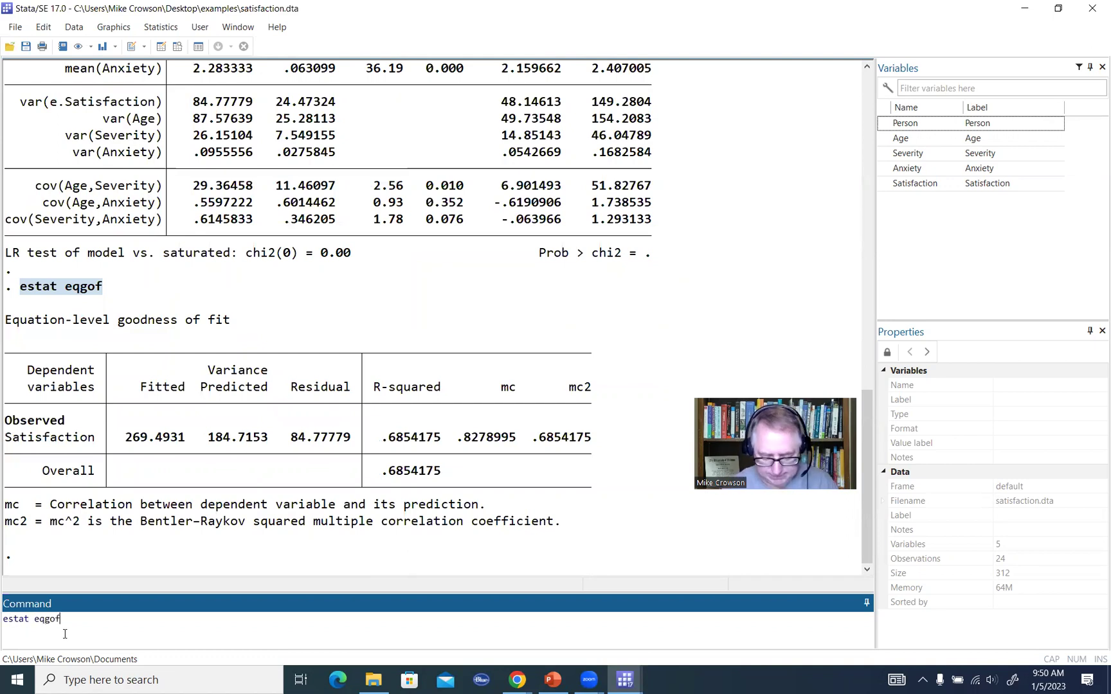
{"action": "type", "text": "f"}
{"action": "key", "text": "Return"}
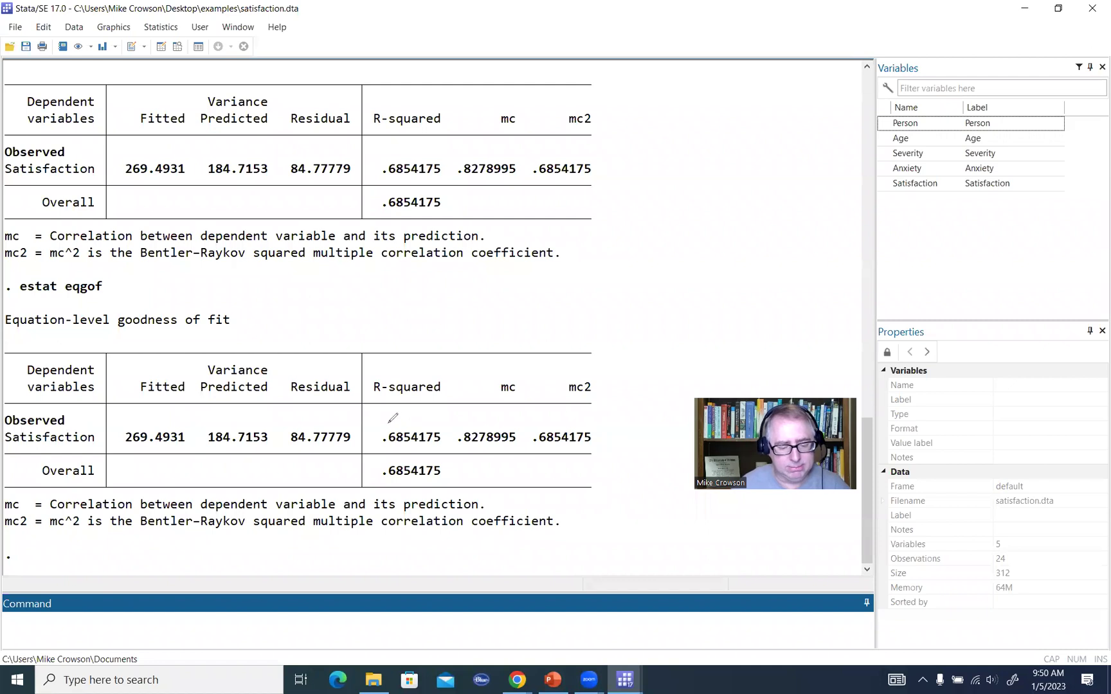
{"action": "mouse_move", "coordinate": [385, 421]}
{"action": "left_mouse_down"}
{"action": "mouse_move", "coordinate": [440, 428]}
{"action": "mouse_move", "coordinate": [445, 444]}
{"action": "mouse_move", "coordinate": [390, 454]}
{"action": "mouse_move", "coordinate": [399, 414]}
{"action": "left_mouse_up"}
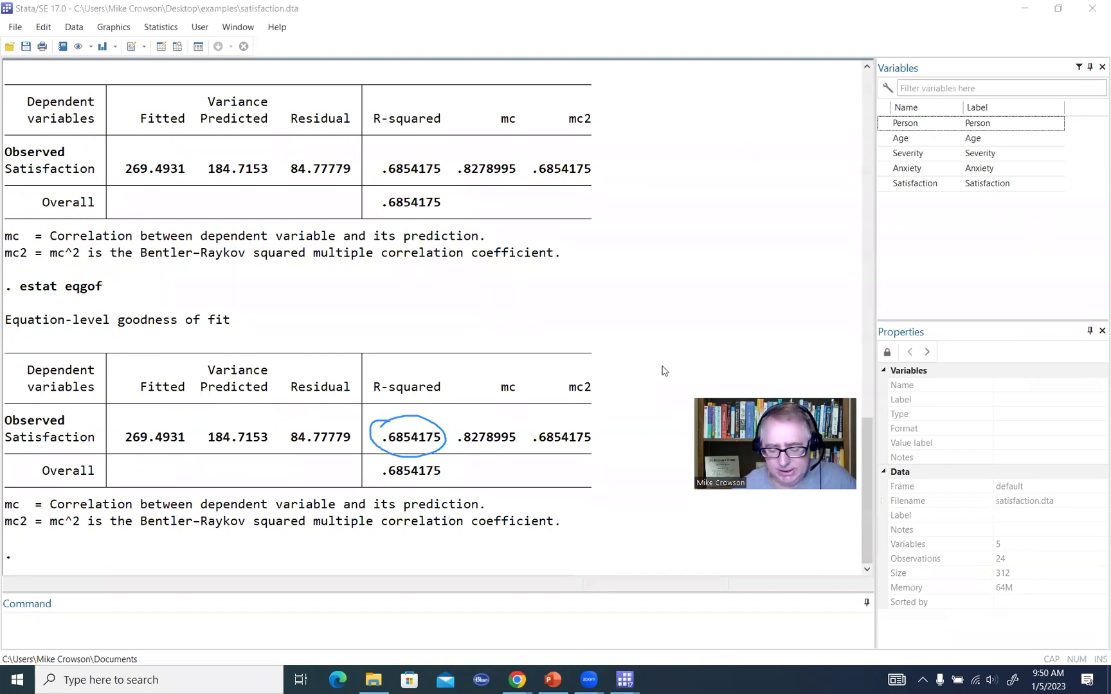
{"action": "left_click", "coordinate": [769, 589]}
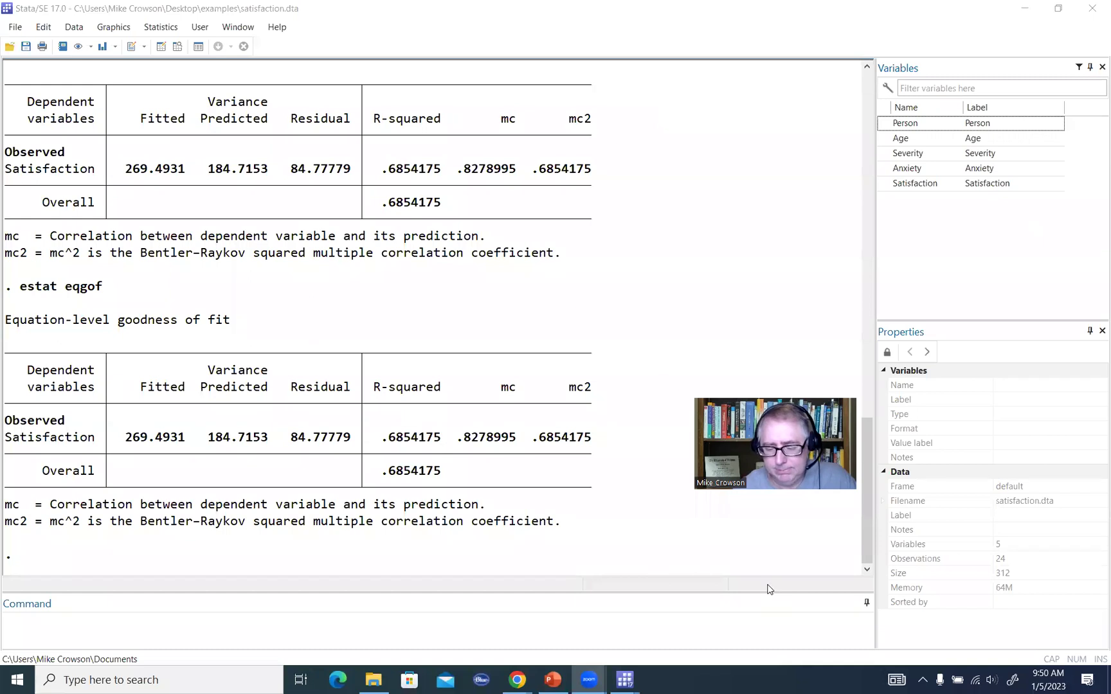
- Mark the predictor means, variances and covariances and the var(e.Satisfaction) row in the estimation table, and clear the annotations
{"action": "scroll", "coordinate": [593, 318], "scroll_direction": "up", "scroll_amount": 8}
{"action": "scroll", "coordinate": [459, 415], "scroll_direction": "down", "scroll_amount": 4}
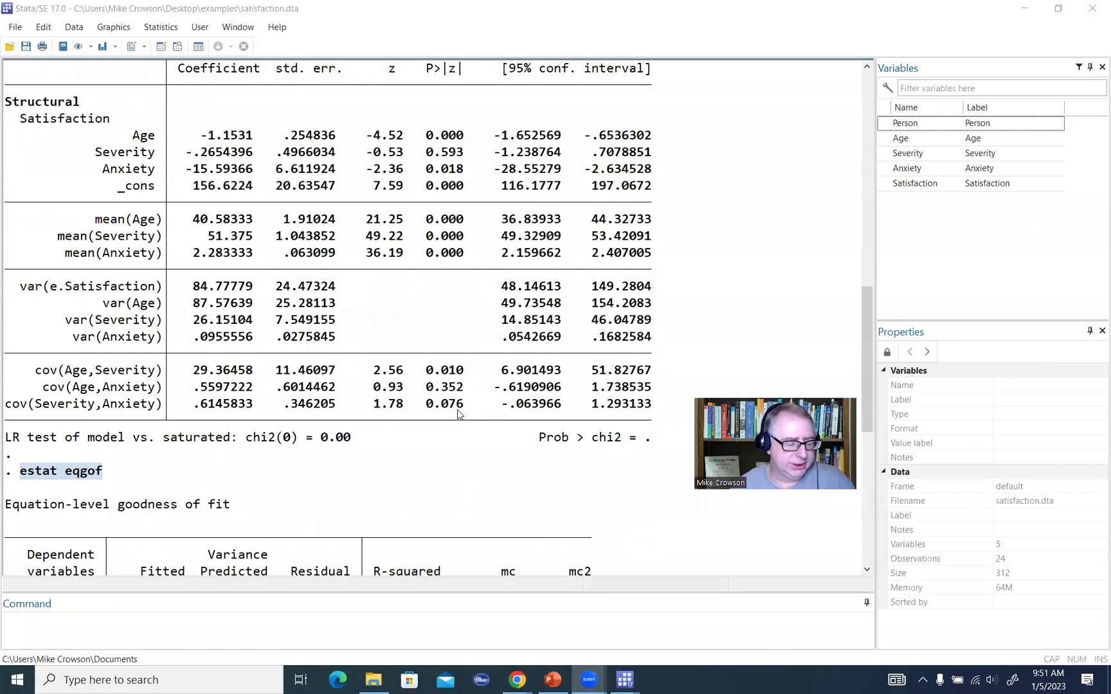
{"action": "scroll", "coordinate": [458, 413], "scroll_direction": "down", "scroll_amount": 6}
{"action": "scroll", "coordinate": [459, 414], "scroll_direction": "up", "scroll_amount": 2}
{"action": "scroll", "coordinate": [459, 413], "scroll_direction": "up", "scroll_amount": 8}
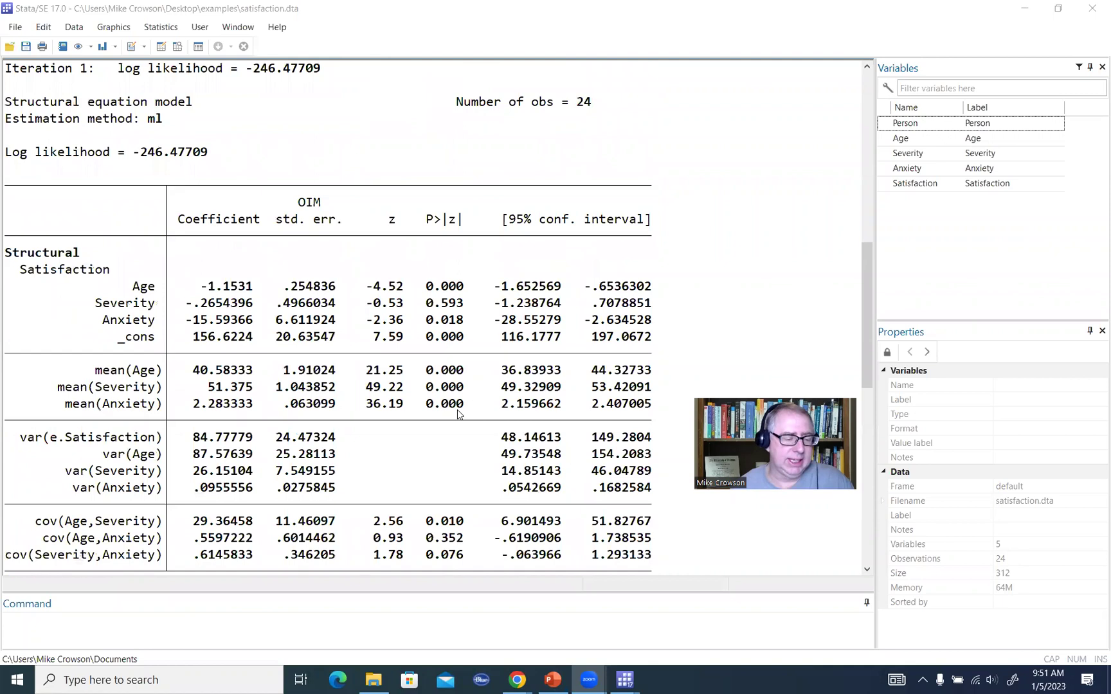
{"action": "scroll", "coordinate": [457, 410], "scroll_direction": "down", "scroll_amount": 1}
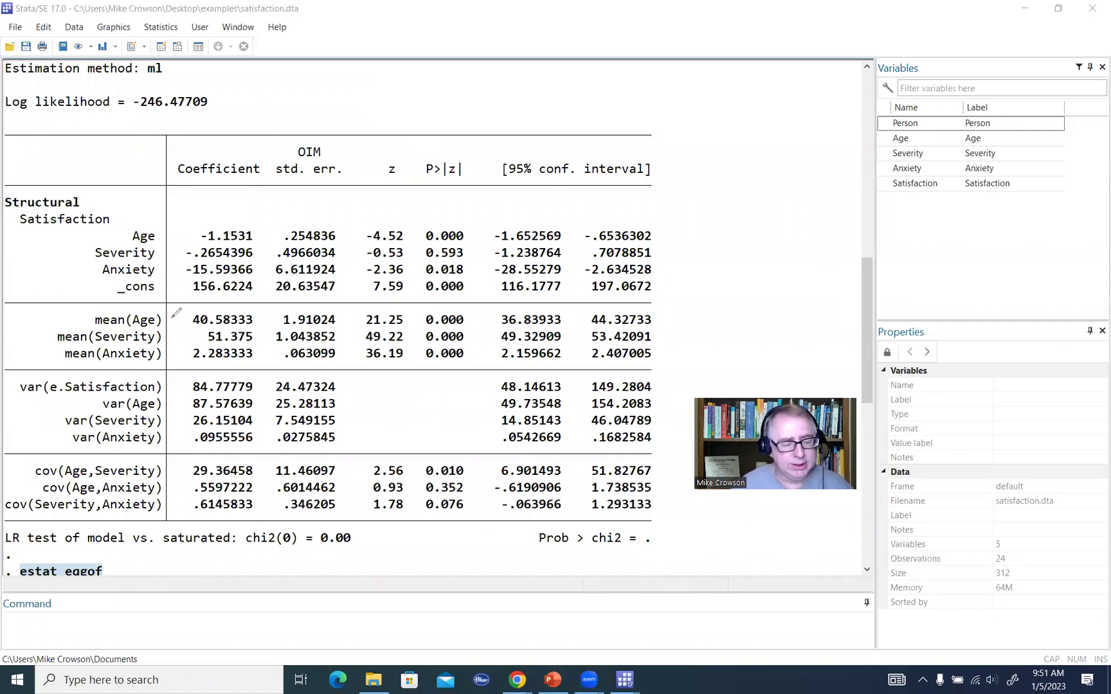
{"action": "mouse_move", "coordinate": [171, 315]}
{"action": "left_mouse_down"}
{"action": "mouse_move", "coordinate": [183, 306]}
{"action": "mouse_move", "coordinate": [175, 344]}
{"action": "mouse_move", "coordinate": [190, 369]}
{"action": "left_mouse_up"}
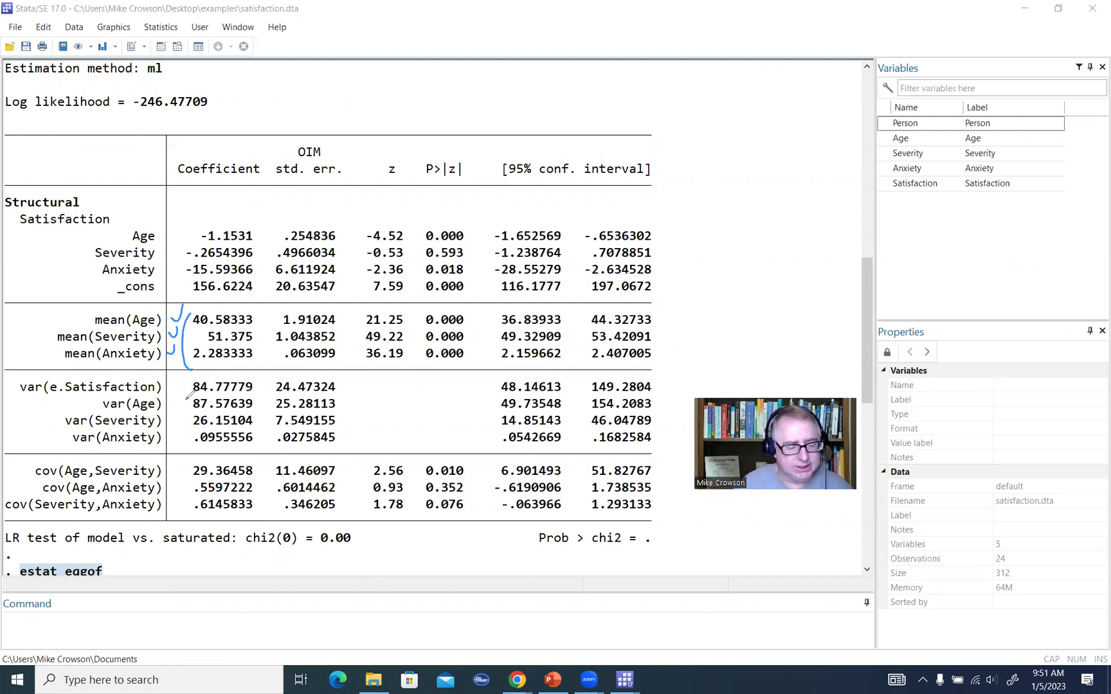
{"action": "left_click_drag", "start_coordinate": [189, 402], "coordinate": [185, 444]}
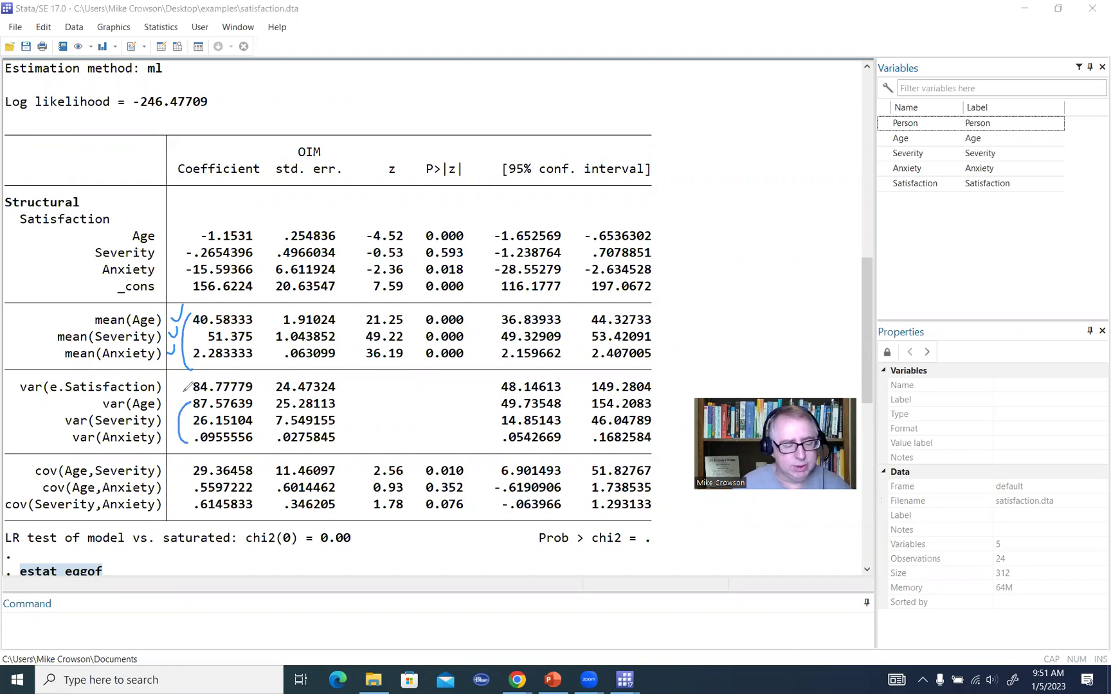
{"action": "left_click_drag", "start_coordinate": [178, 384], "coordinate": [187, 376]}
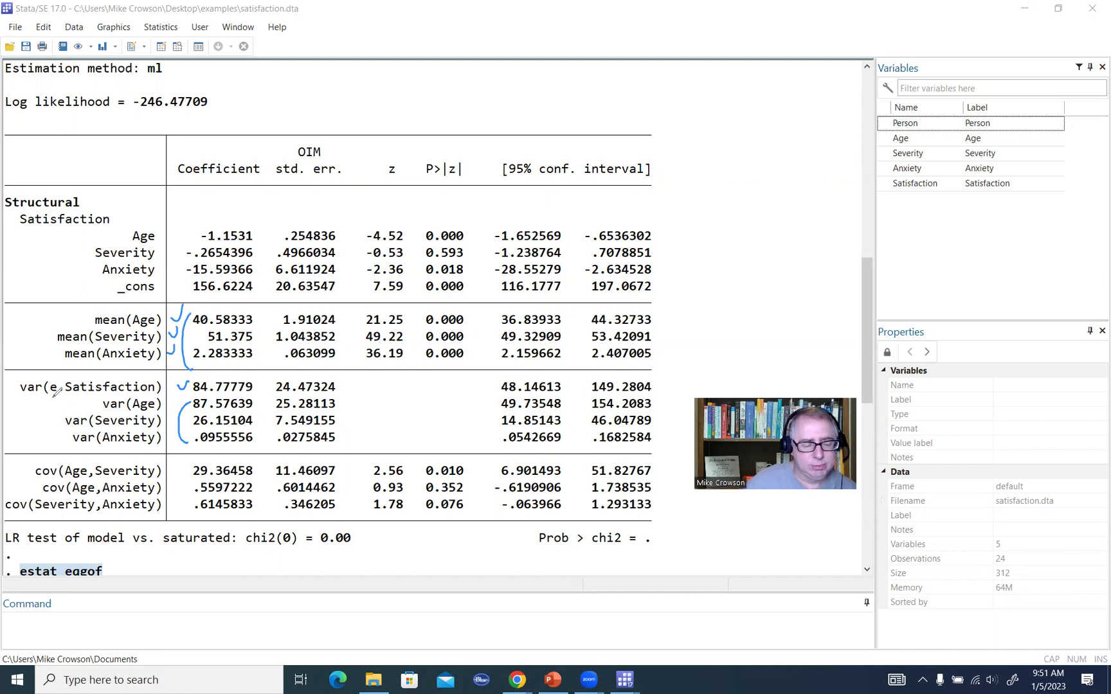
{"action": "mouse_move", "coordinate": [51, 399]}
{"action": "left_mouse_down"}
{"action": "mouse_move", "coordinate": [81, 396]}
{"action": "mouse_move", "coordinate": [40, 395]}
{"action": "left_mouse_up"}
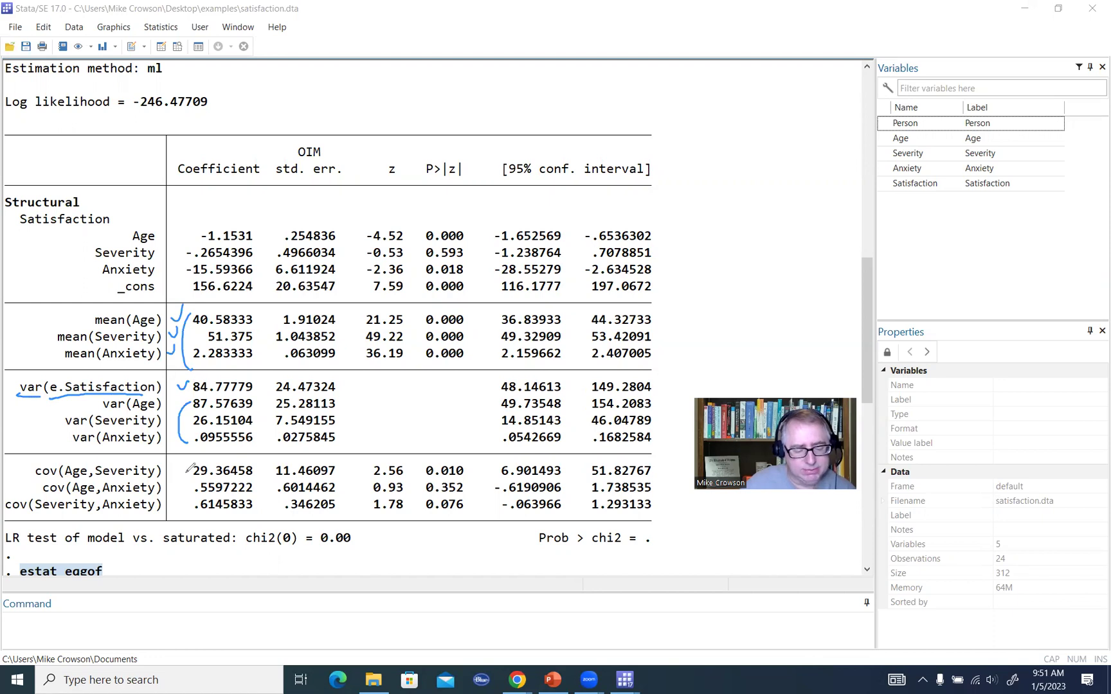
{"action": "mouse_move", "coordinate": [179, 475]}
{"action": "left_mouse_down"}
{"action": "mouse_move", "coordinate": [188, 473]}
{"action": "mouse_move", "coordinate": [192, 505]}
{"action": "left_mouse_up"}
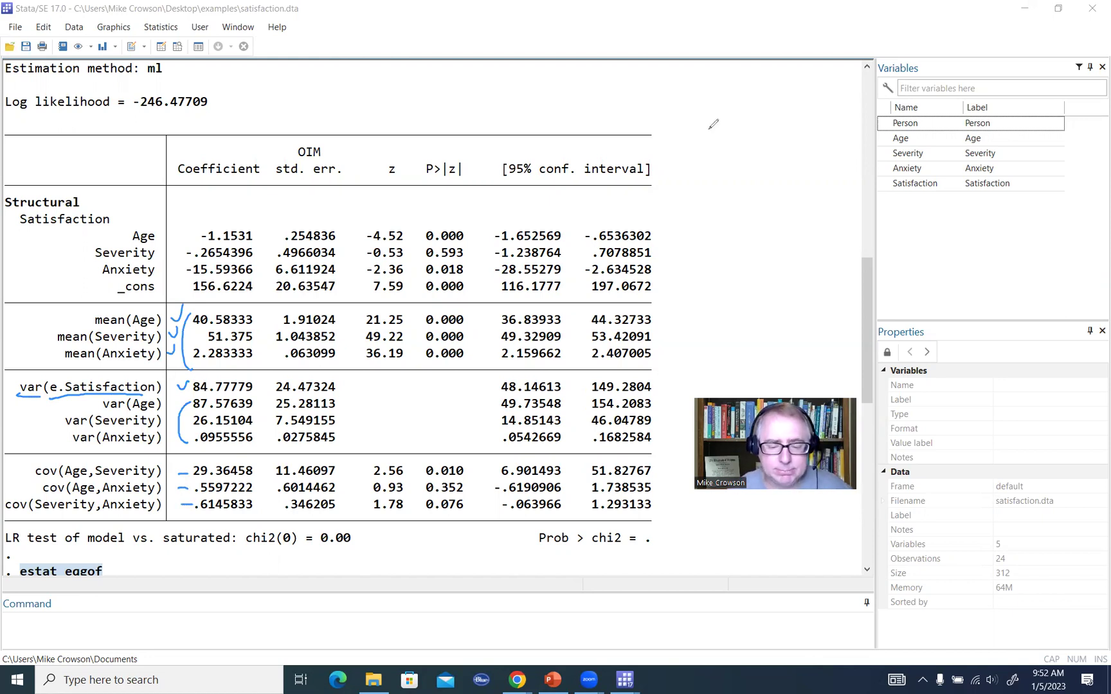
{"action": "key", "text": "Escape"}
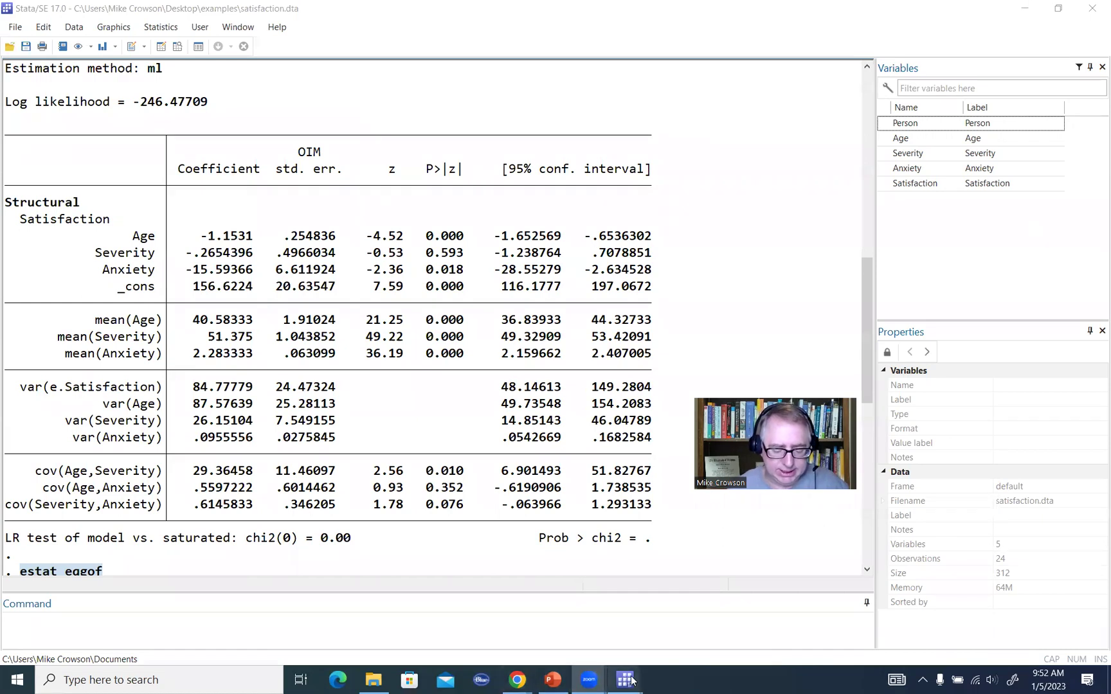
- Re-estimate the model from the SEM Builder with standardized coefficients and values displayed
{"action": "mouse_move", "coordinate": [630, 680]}
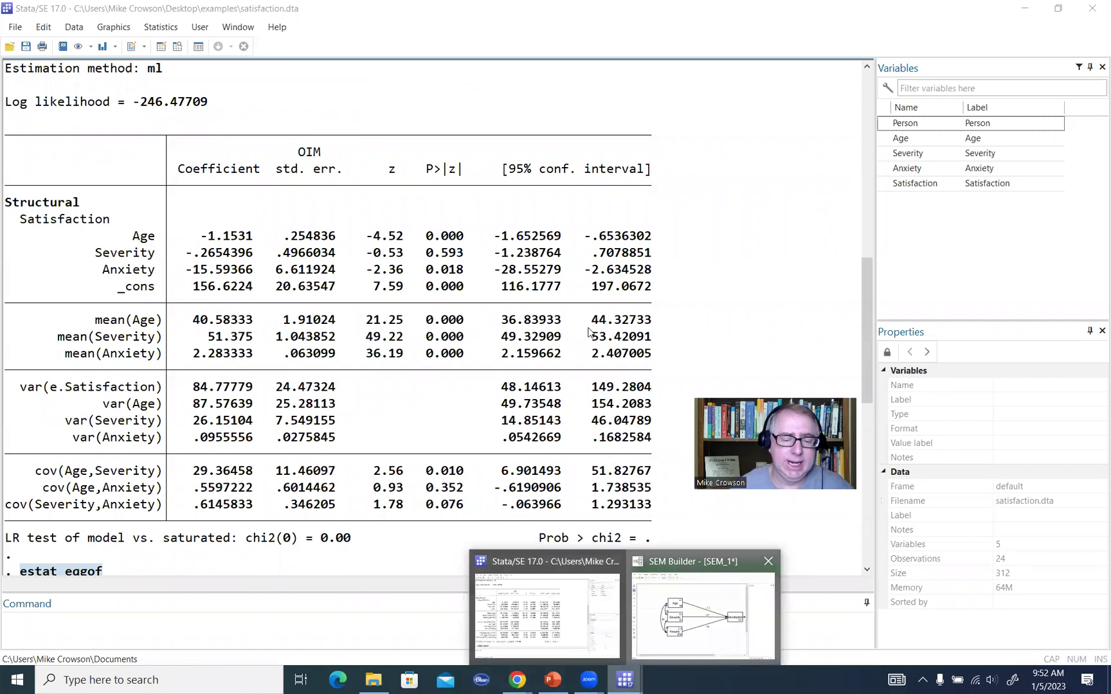
{"action": "left_click", "coordinate": [413, 137]}
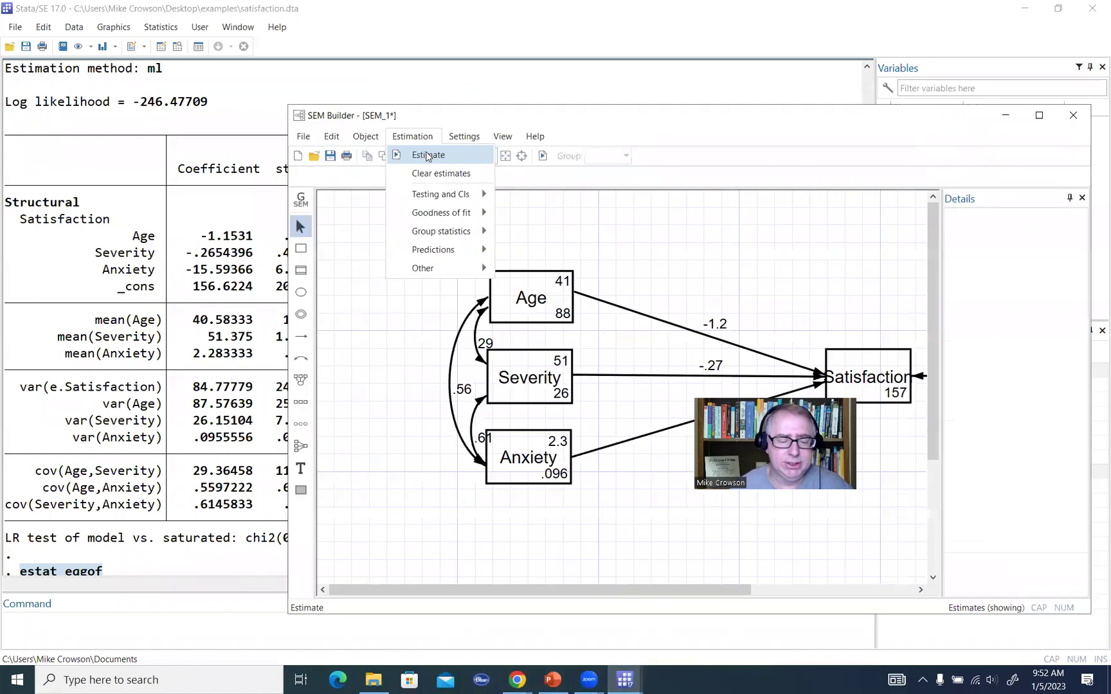
{"action": "left_click", "coordinate": [458, 154]}
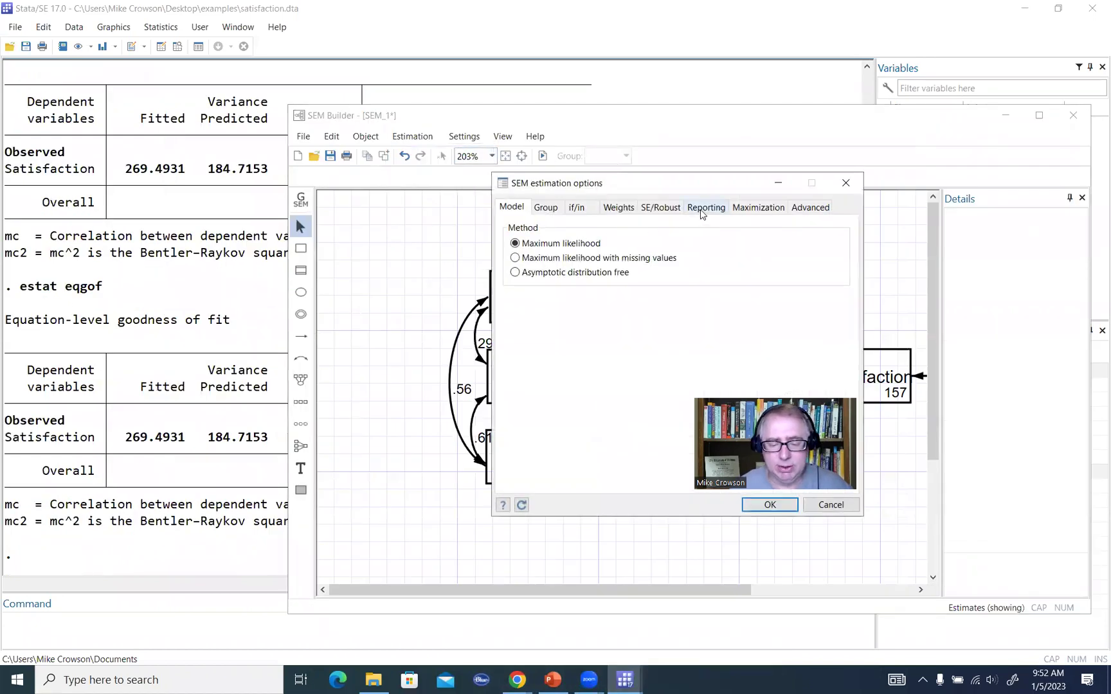
{"action": "left_click", "coordinate": [702, 211]}
{"action": "left_click", "coordinate": [507, 250]}
{"action": "left_click_drag", "start_coordinate": [649, 187], "coordinate": [537, 188]}
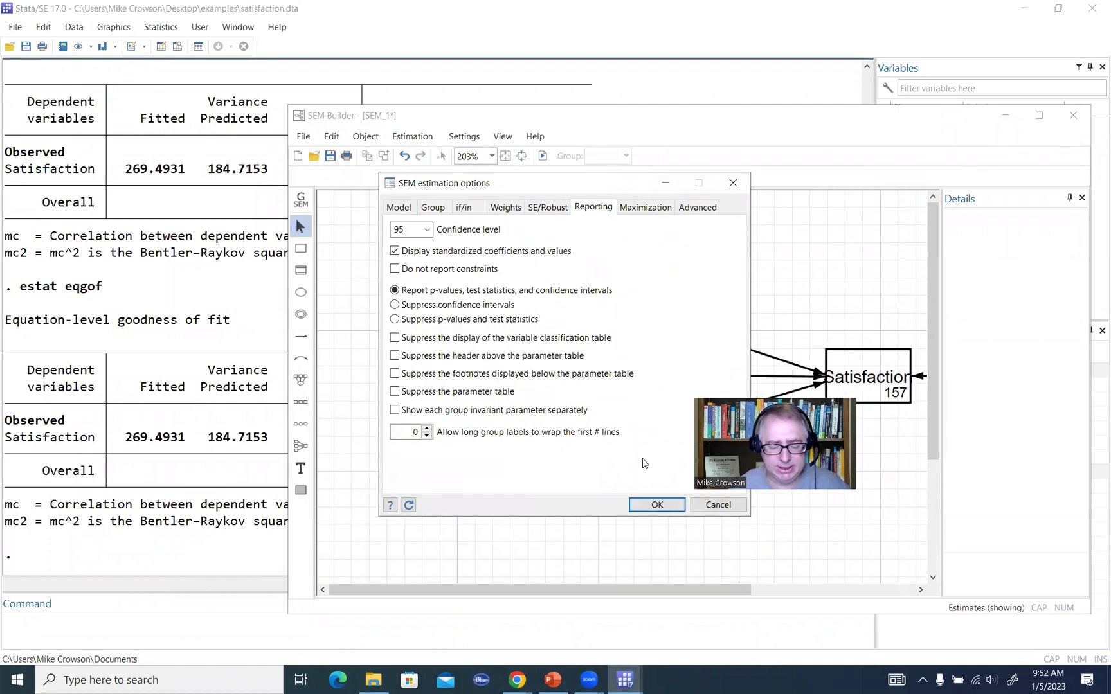
{"action": "left_click", "coordinate": [655, 505]}
- Examine the standardized output in the results window, highlighting the Standardized label and the Age, Severity and Anxiety coefficients
{"action": "left_click", "coordinate": [180, 226]}
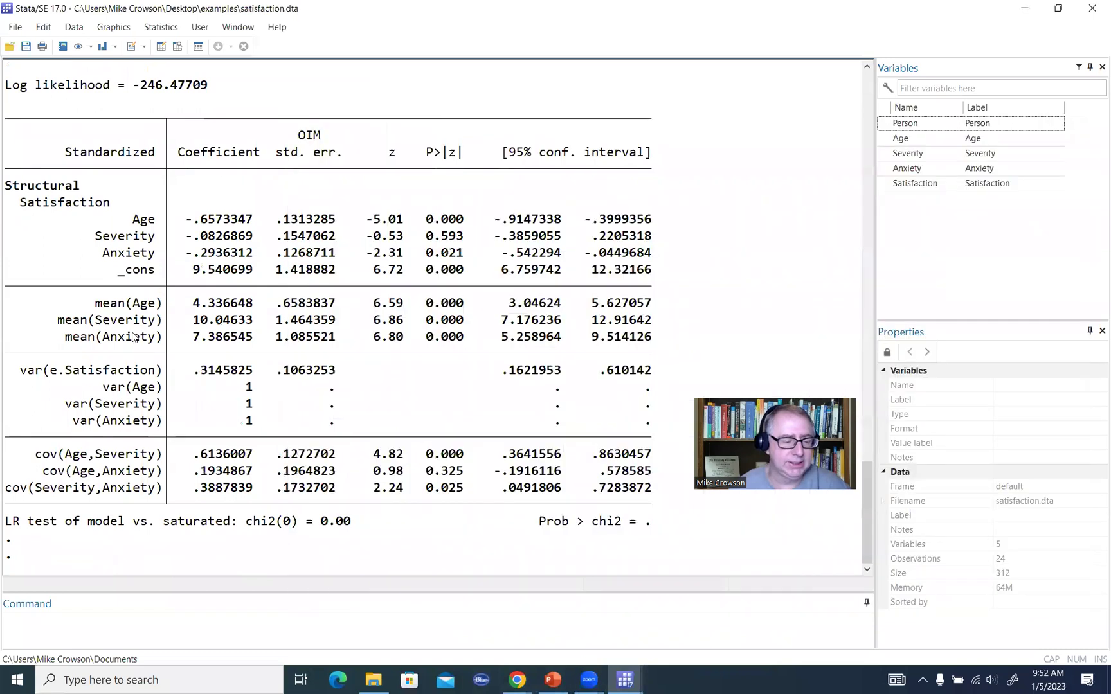
{"action": "left_click_drag", "start_coordinate": [66, 152], "coordinate": [154, 159]}
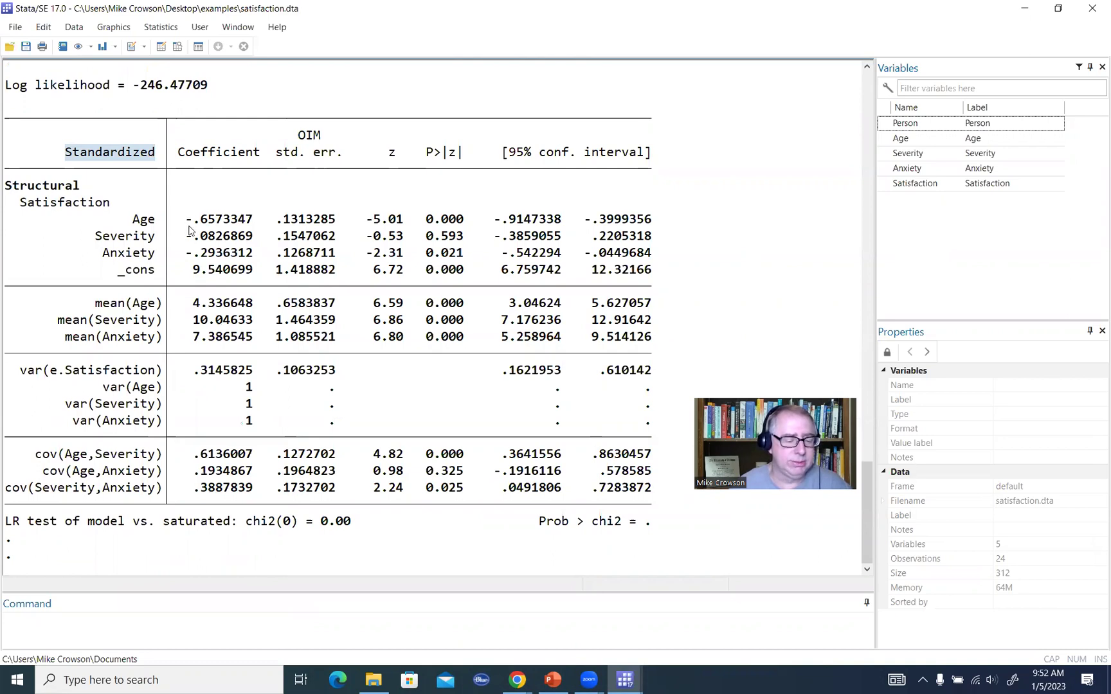
{"action": "left_click_drag", "start_coordinate": [189, 225], "coordinate": [254, 224]}
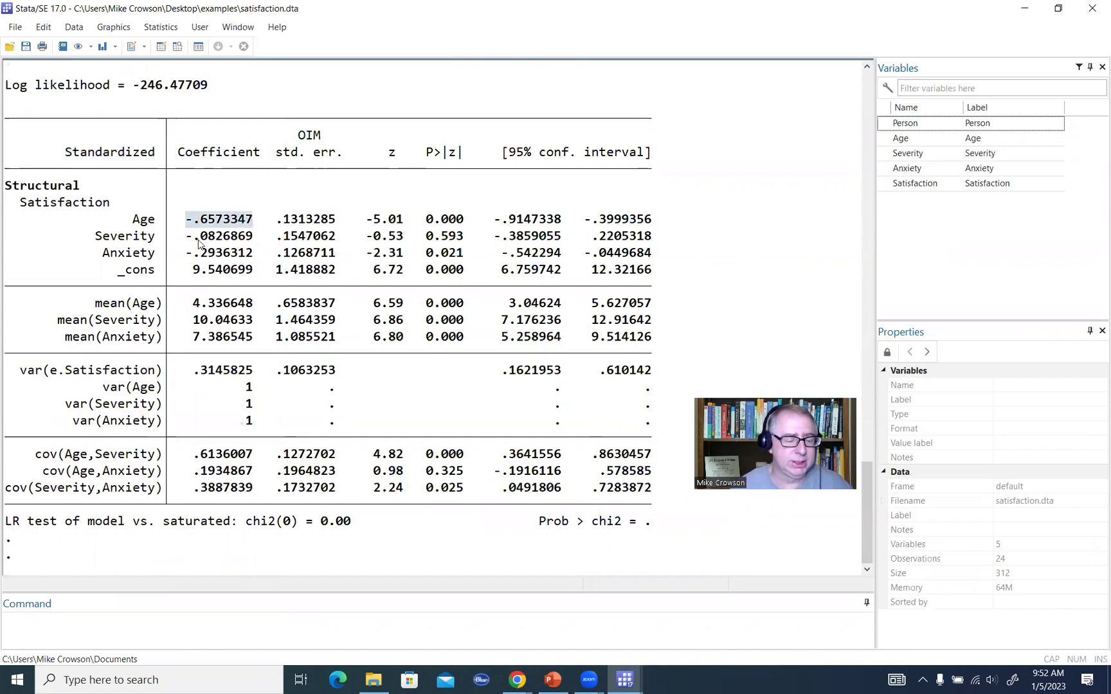
{"action": "left_click_drag", "start_coordinate": [187, 239], "coordinate": [255, 242]}
{"action": "left_click_drag", "start_coordinate": [187, 256], "coordinate": [267, 256]}
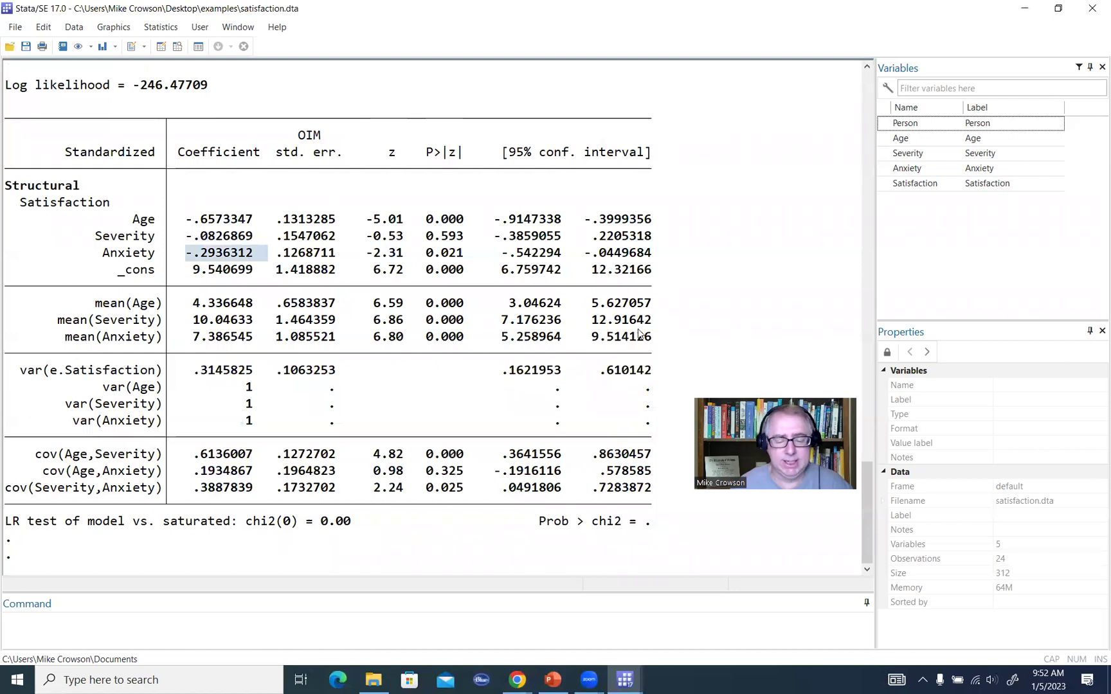
{"action": "left_click", "coordinate": [669, 204]}
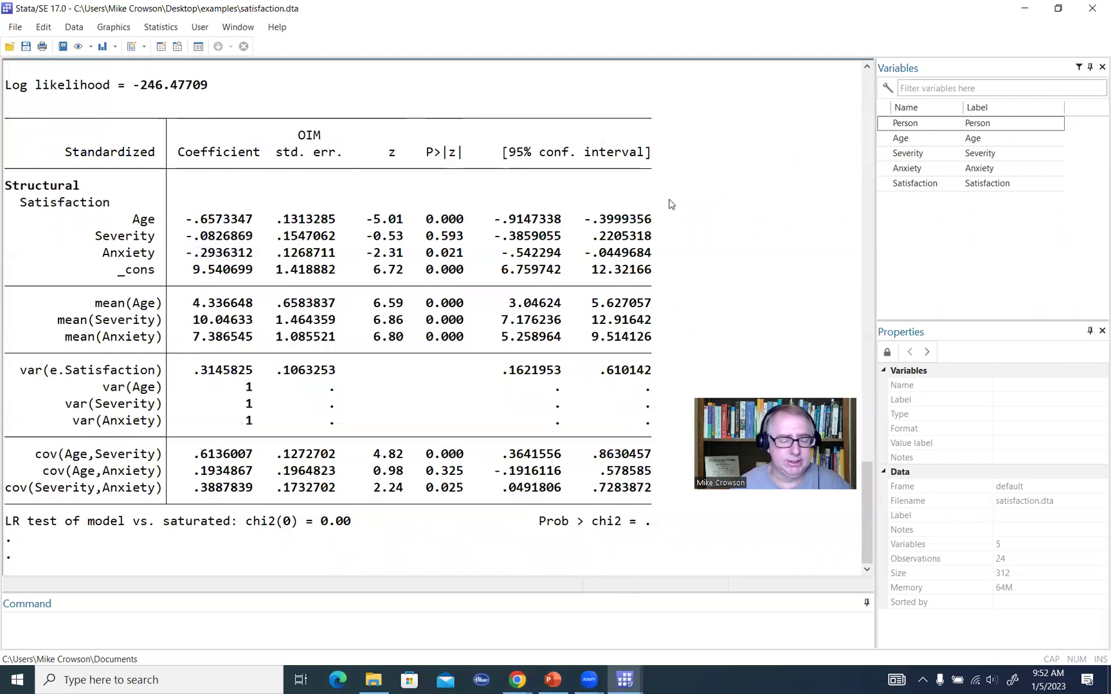